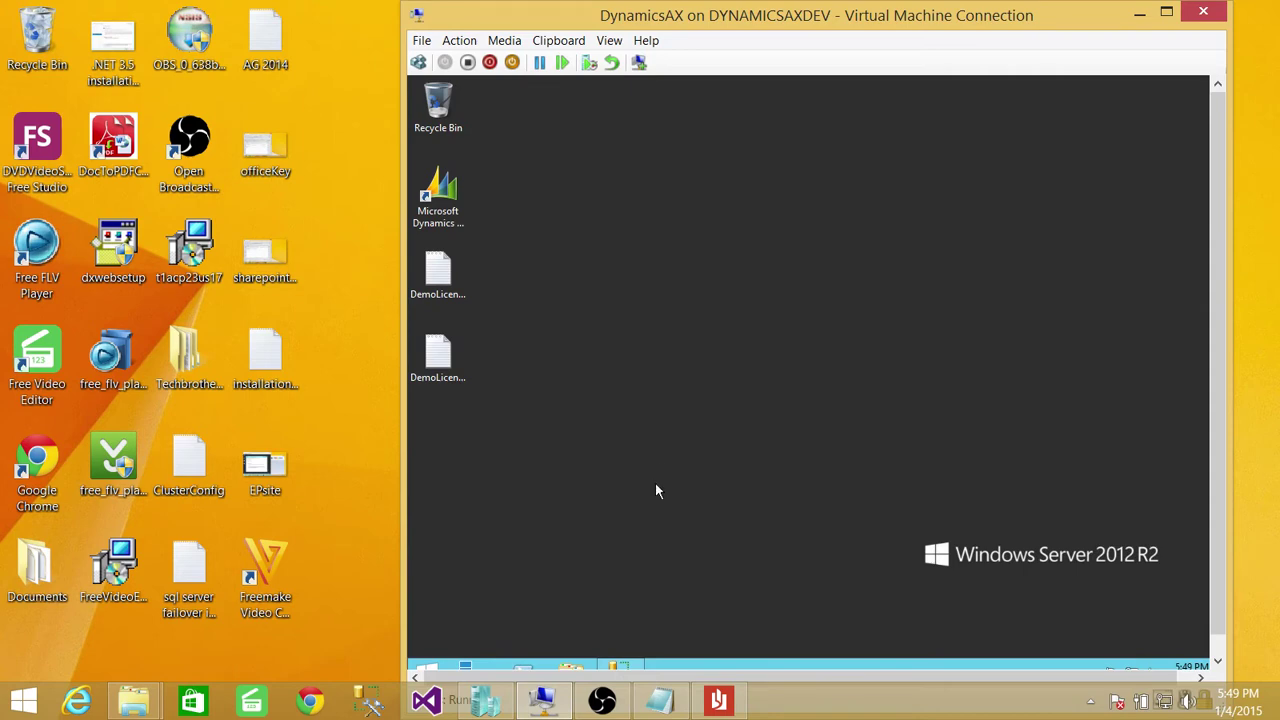
Switch to the Notepad notes on importing Contoso sample data and enlarge them to full screen for reading
{"action": "left_click", "coordinate": [660, 700]}
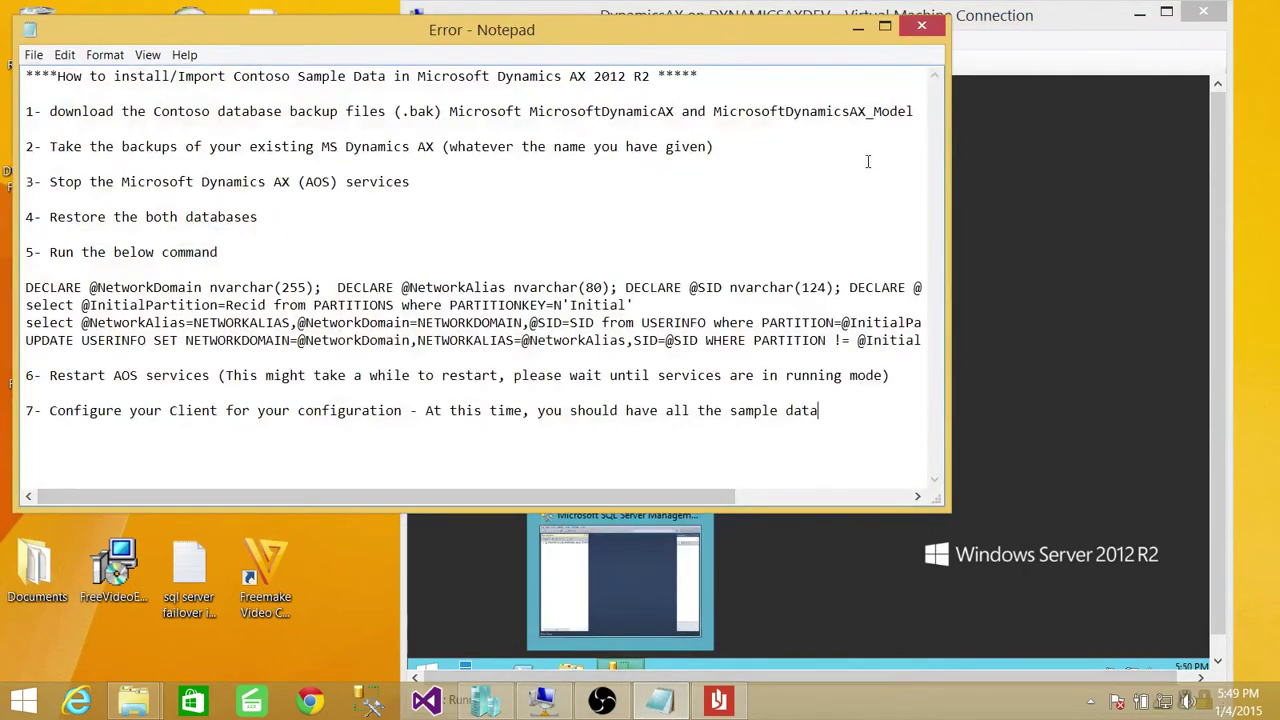
{"action": "left_click", "coordinate": [885, 27]}
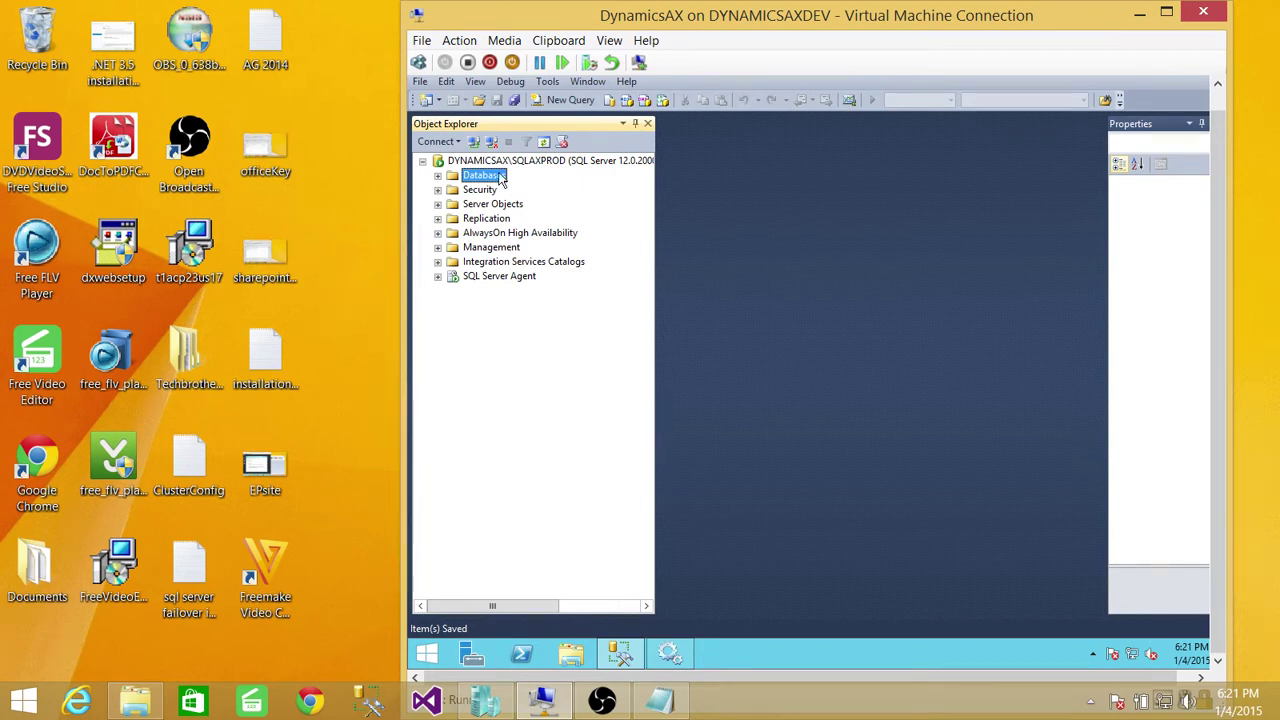
Expand the server's Databases folder and review the existing Dynamics AX databases
{"action": "left_click", "coordinate": [437, 176]}
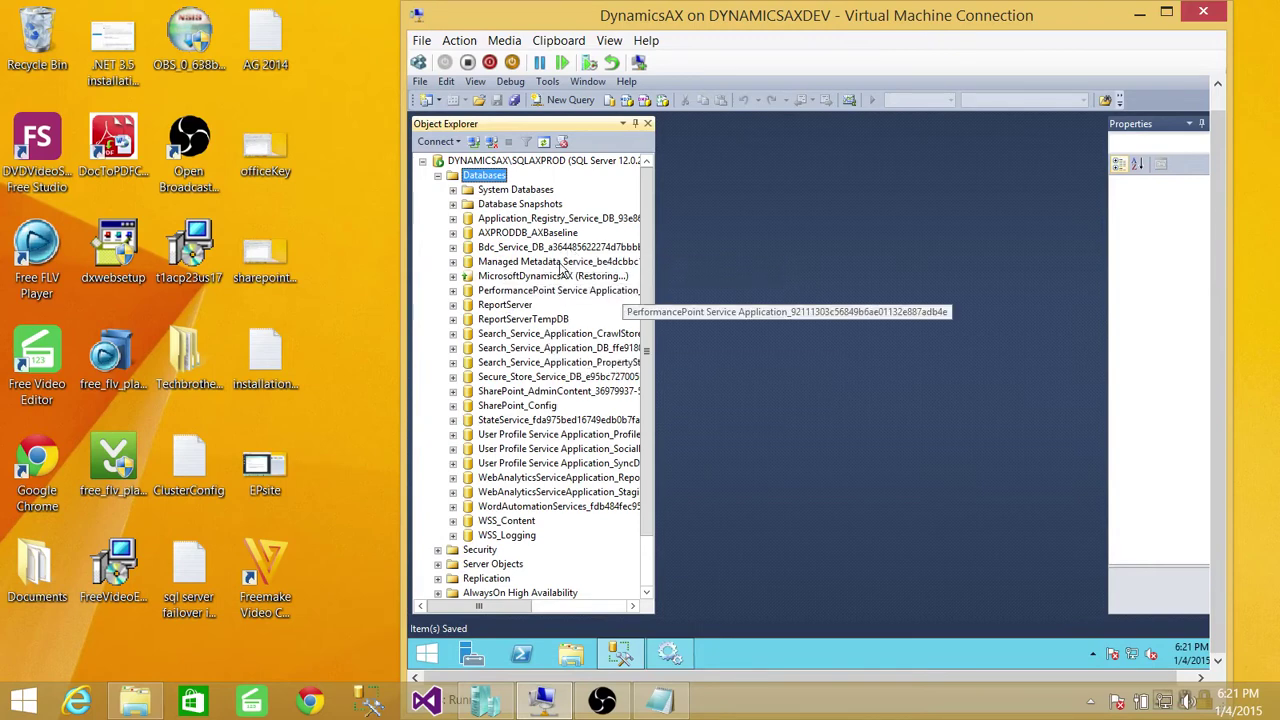
{"action": "left_click", "coordinate": [533, 234]}
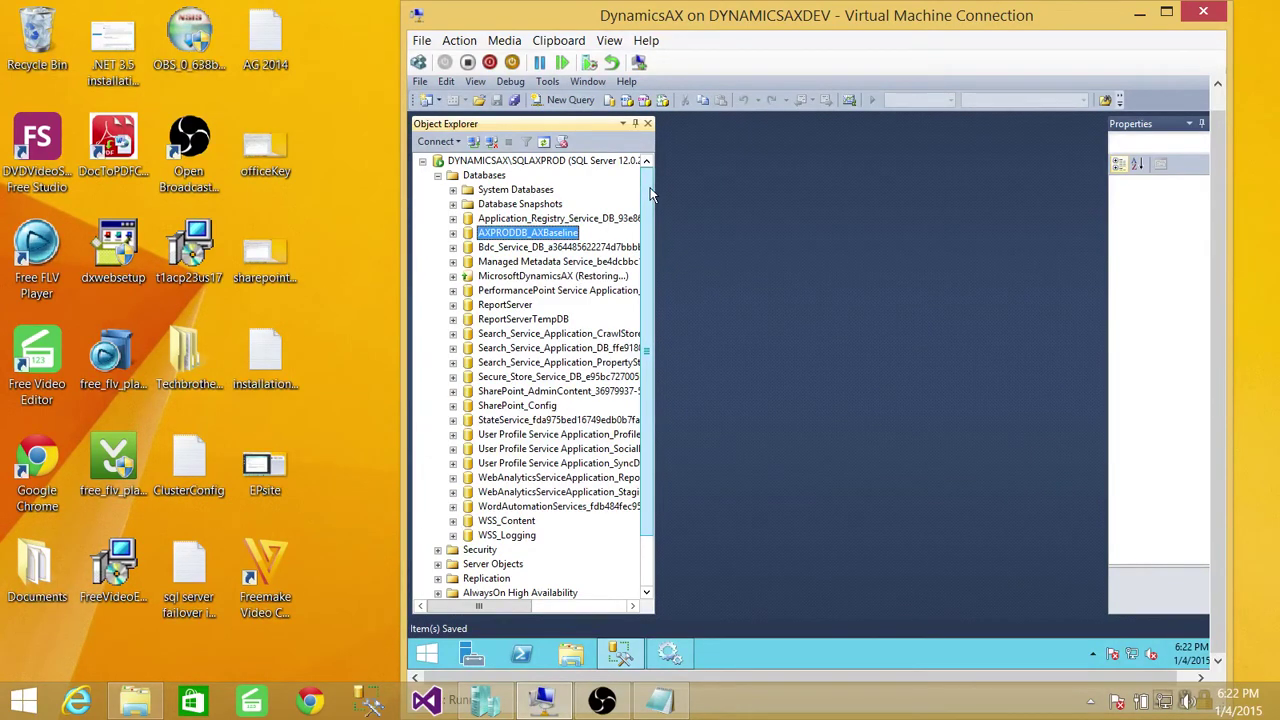
{"action": "right_click", "coordinate": [497, 180]}
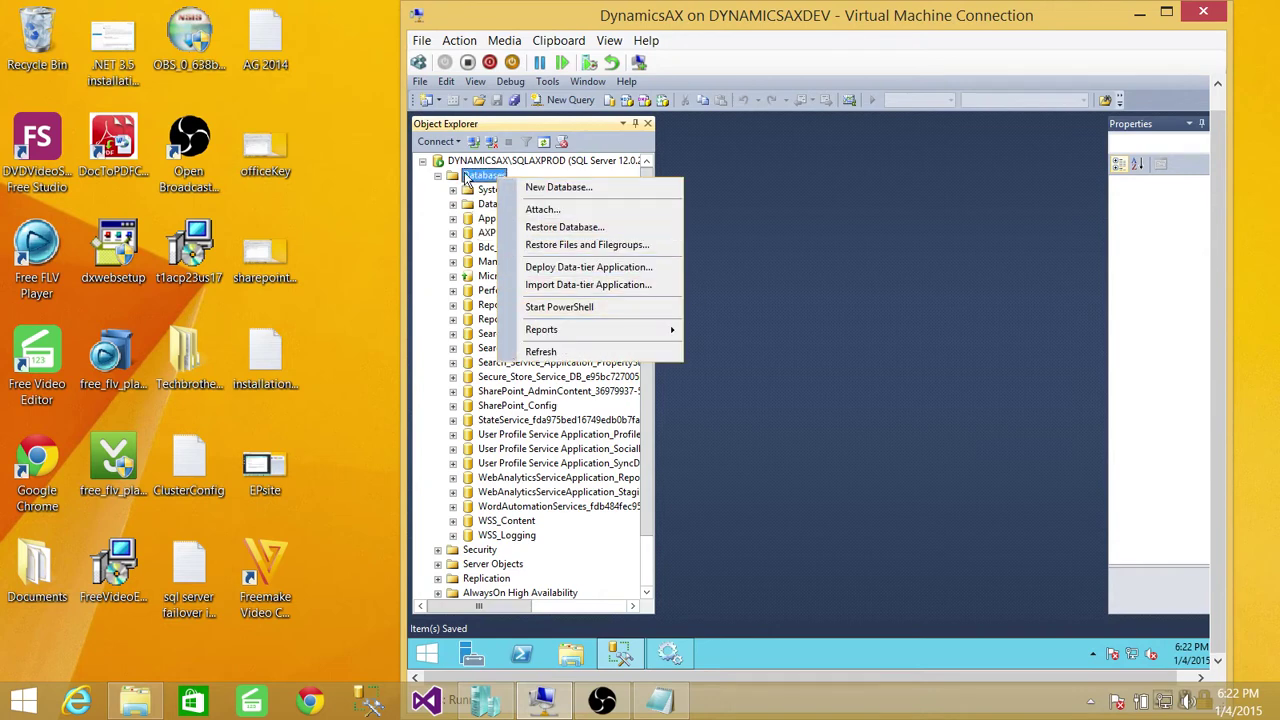
{"action": "left_click", "coordinate": [487, 185]}
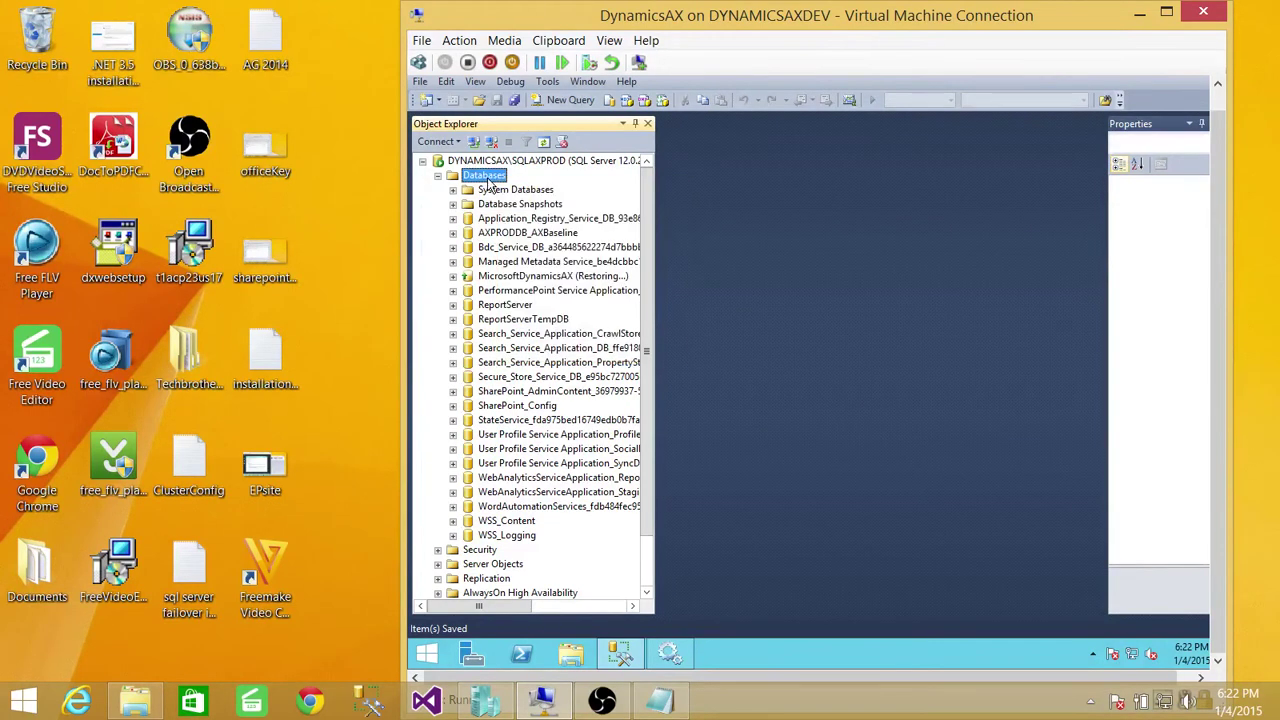
Start a database restore on the server with a device as the backup source
{"action": "right_click", "coordinate": [489, 183]}
{"action": "left_click", "coordinate": [530, 228]}
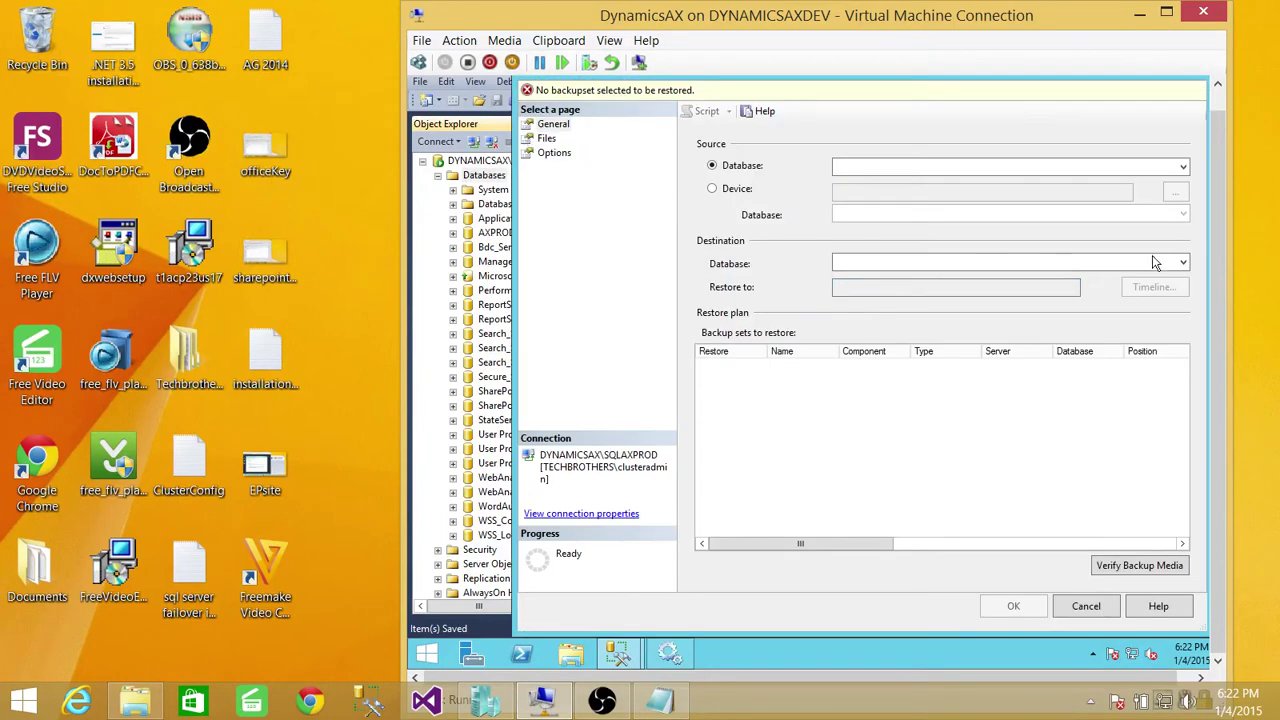
{"action": "left_click", "coordinate": [712, 188]}
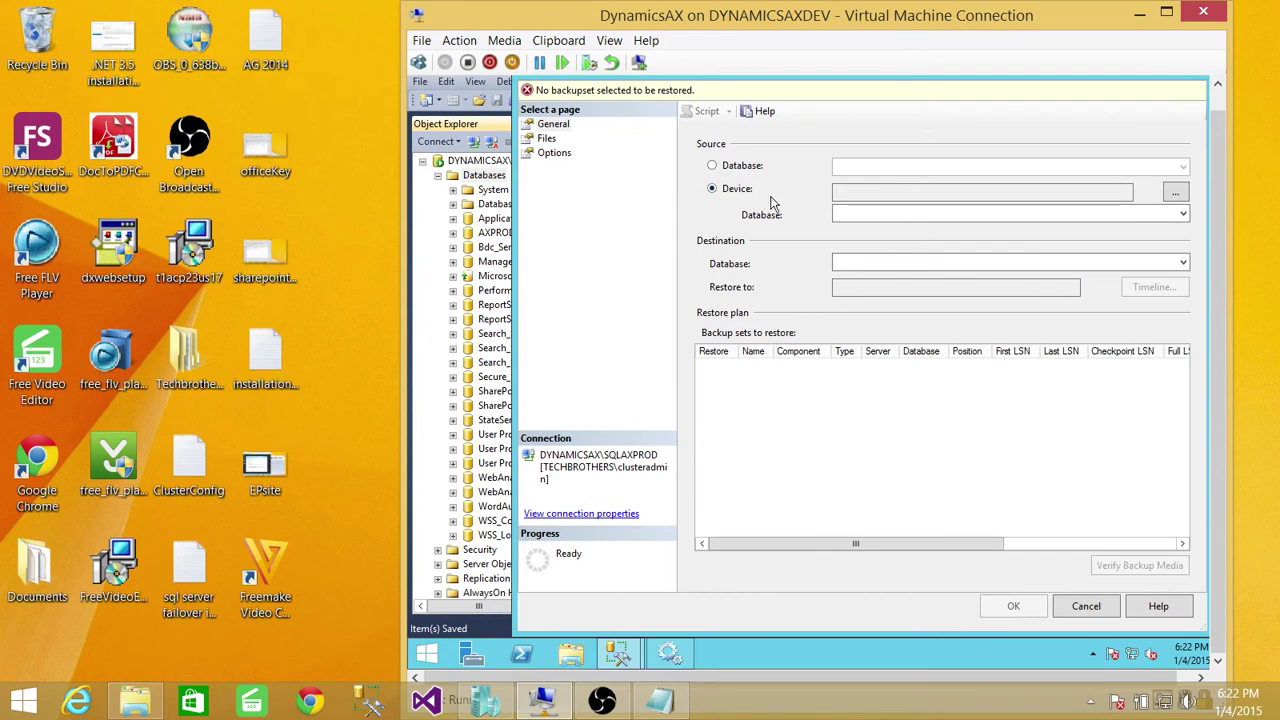
Add MicrosoftDynamicsAX.bak from C:\Contoso sample backups as the backup media for the restore
{"action": "left_click", "coordinate": [1175, 194]}
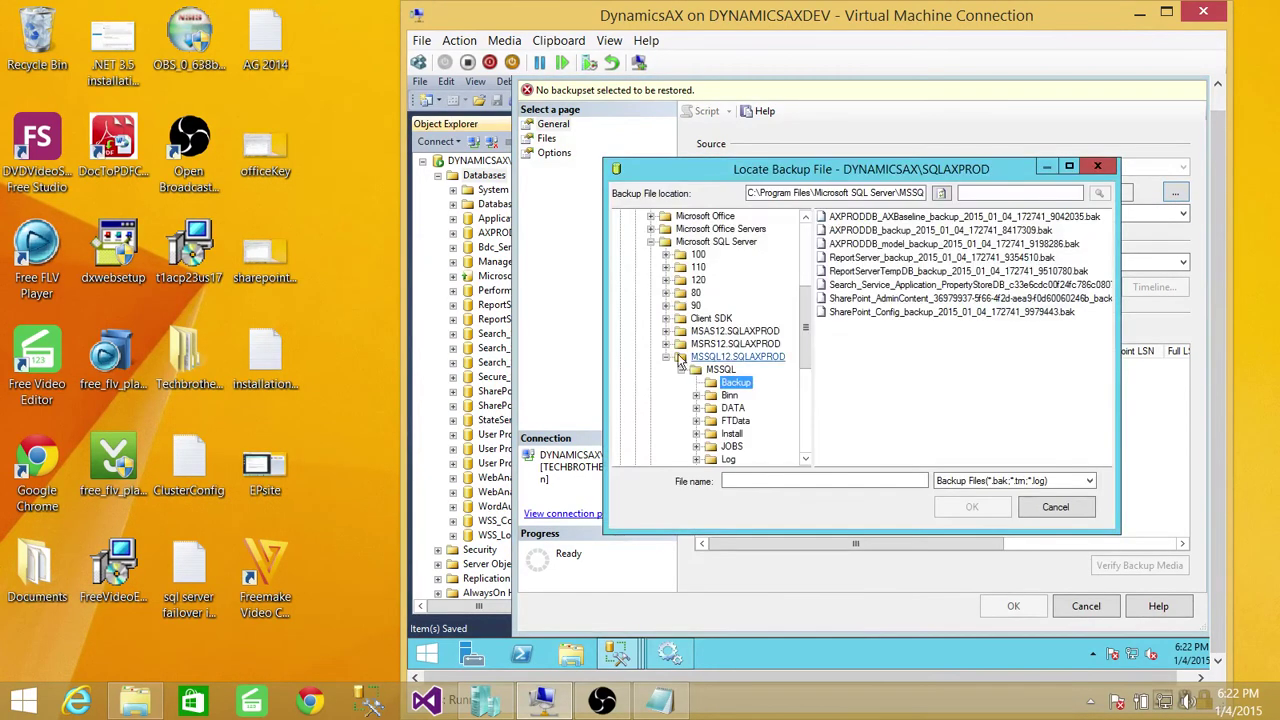
{"action": "left_click", "coordinate": [651, 242]}
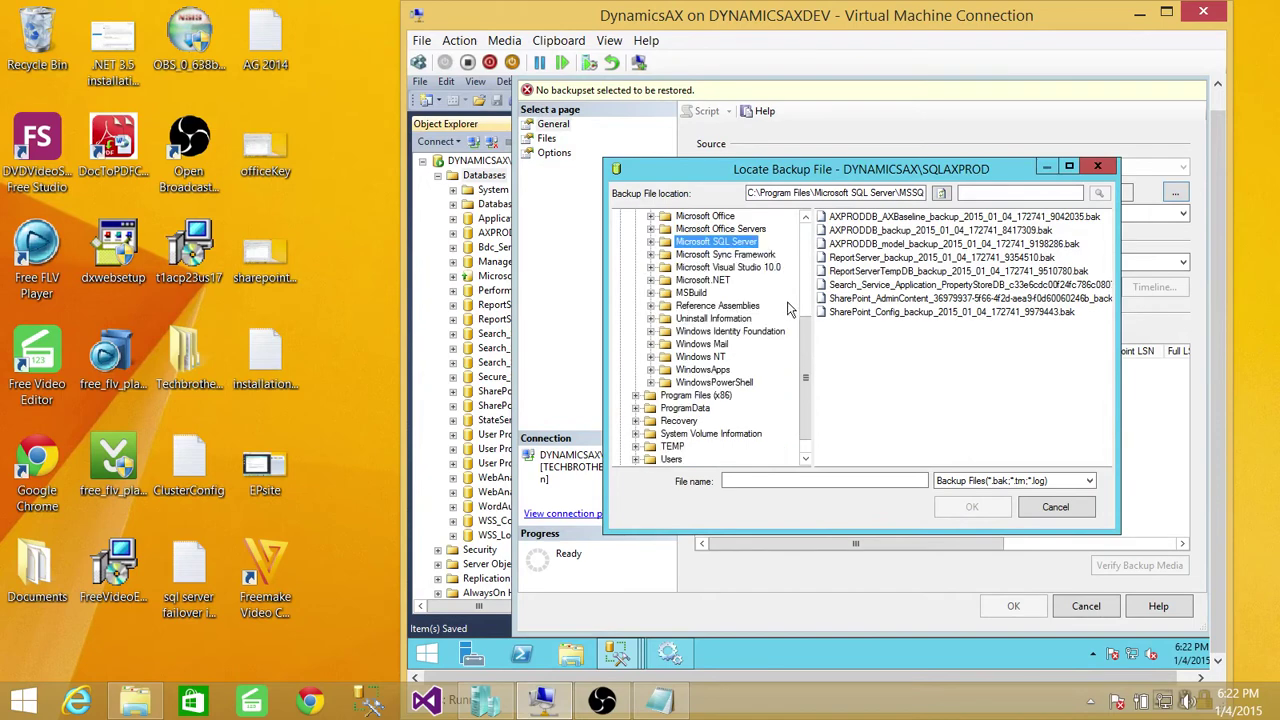
{"action": "scroll", "coordinate": [788, 305], "scroll_direction": "up", "scroll_amount": 3}
{"action": "scroll", "coordinate": [803, 303], "scroll_direction": "up", "scroll_amount": 3}
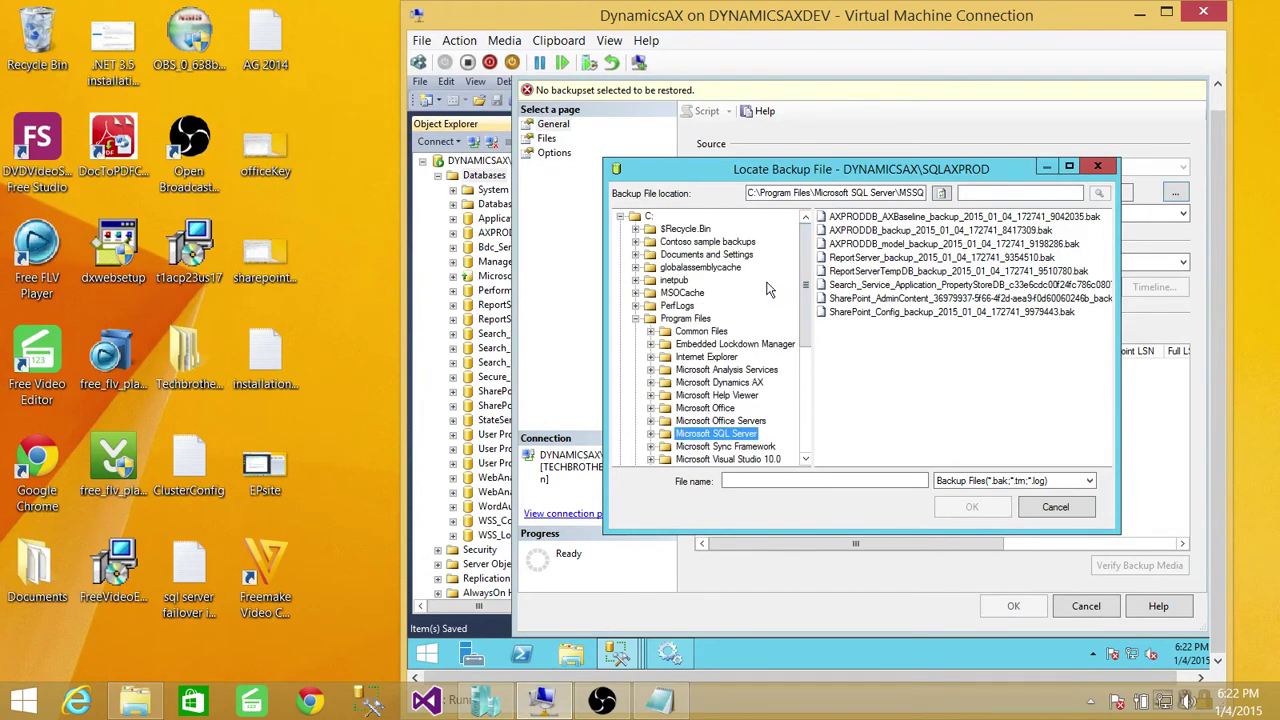
{"action": "left_click", "coordinate": [636, 318]}
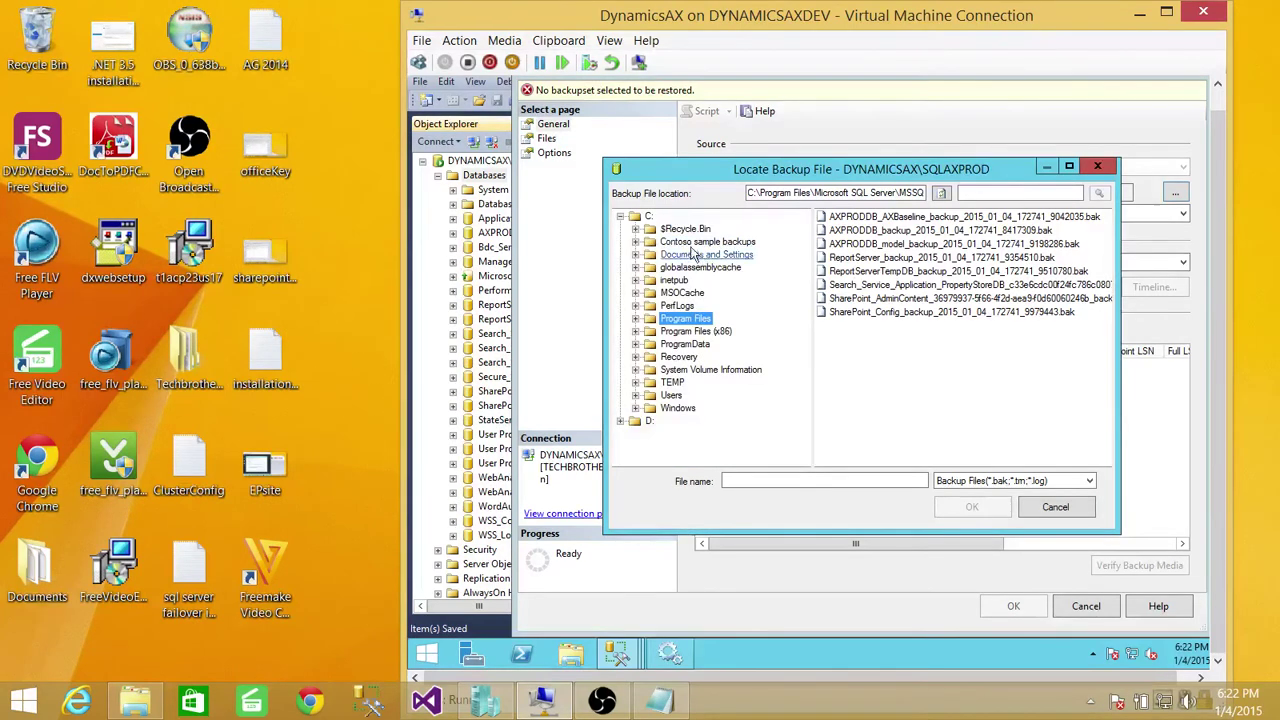
{"action": "left_click", "coordinate": [744, 245]}
{"action": "left_click", "coordinate": [872, 218]}
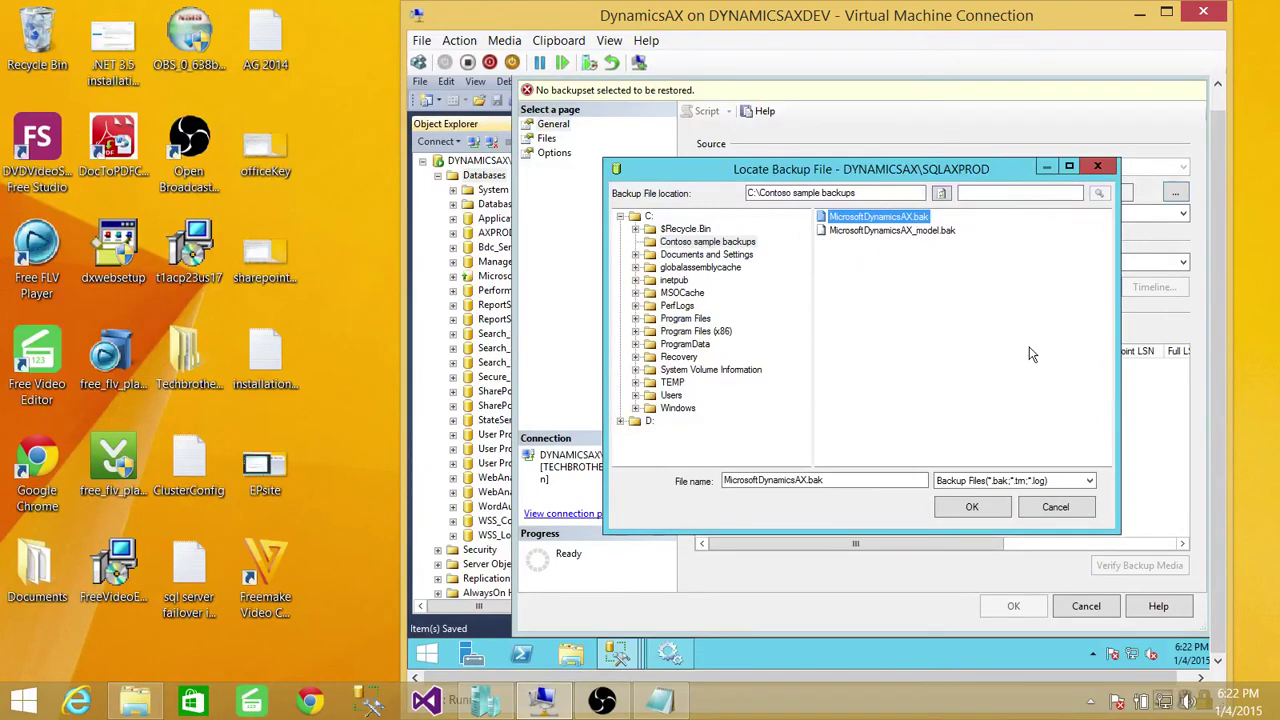
{"action": "left_click", "coordinate": [968, 507]}
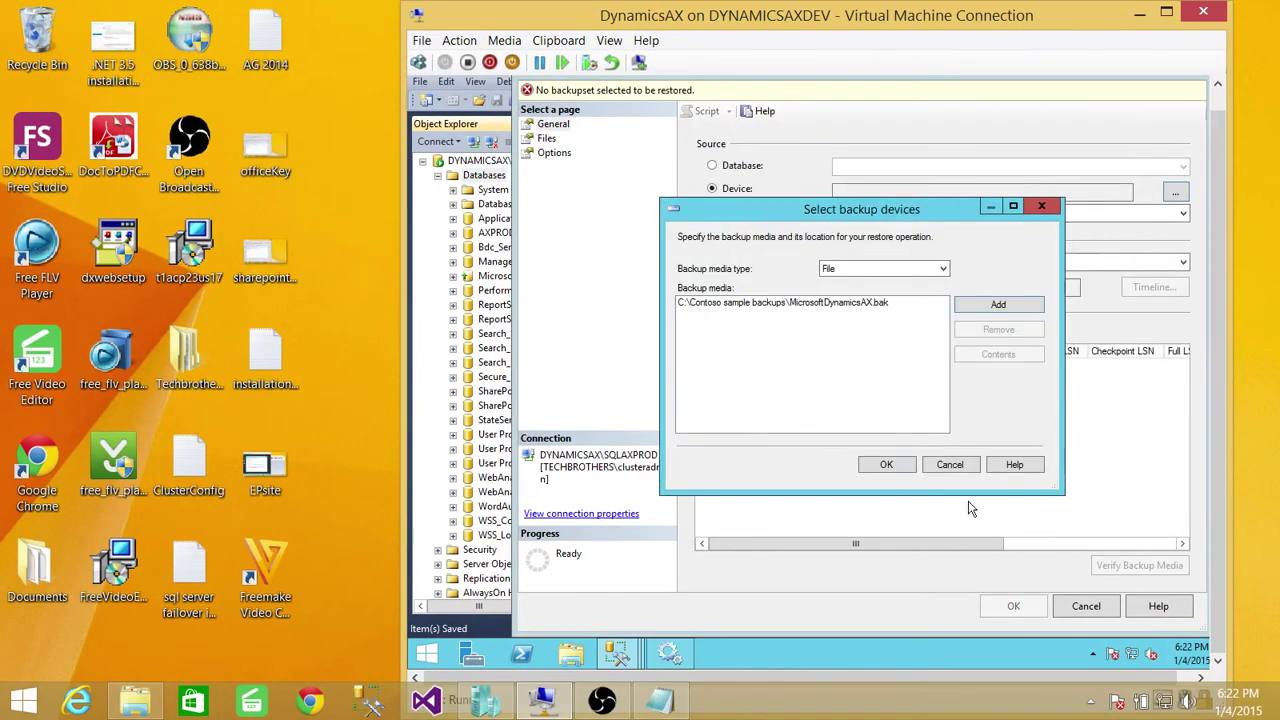
{"action": "left_click", "coordinate": [889, 461]}
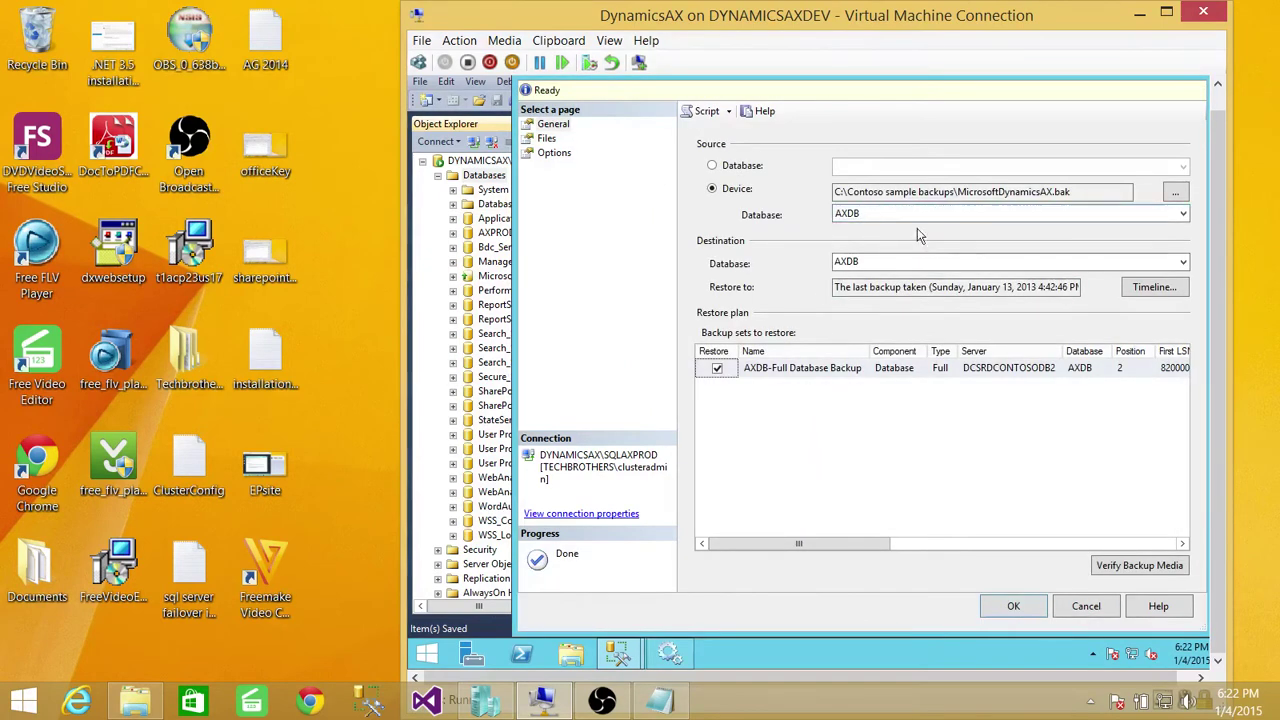
Restore the MicrosoftDynamicsAX database from the backup file with the option to overwrite the existing database
{"action": "left_click", "coordinate": [936, 220]}
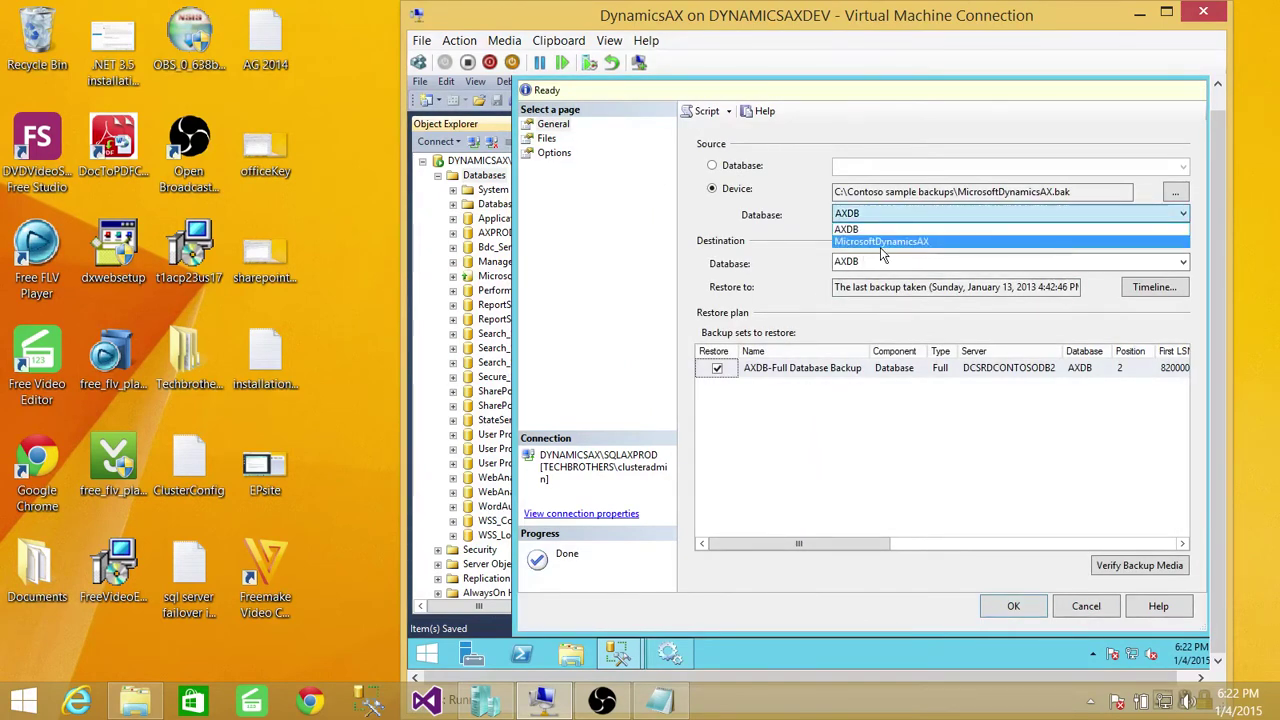
{"action": "left_click", "coordinate": [912, 242]}
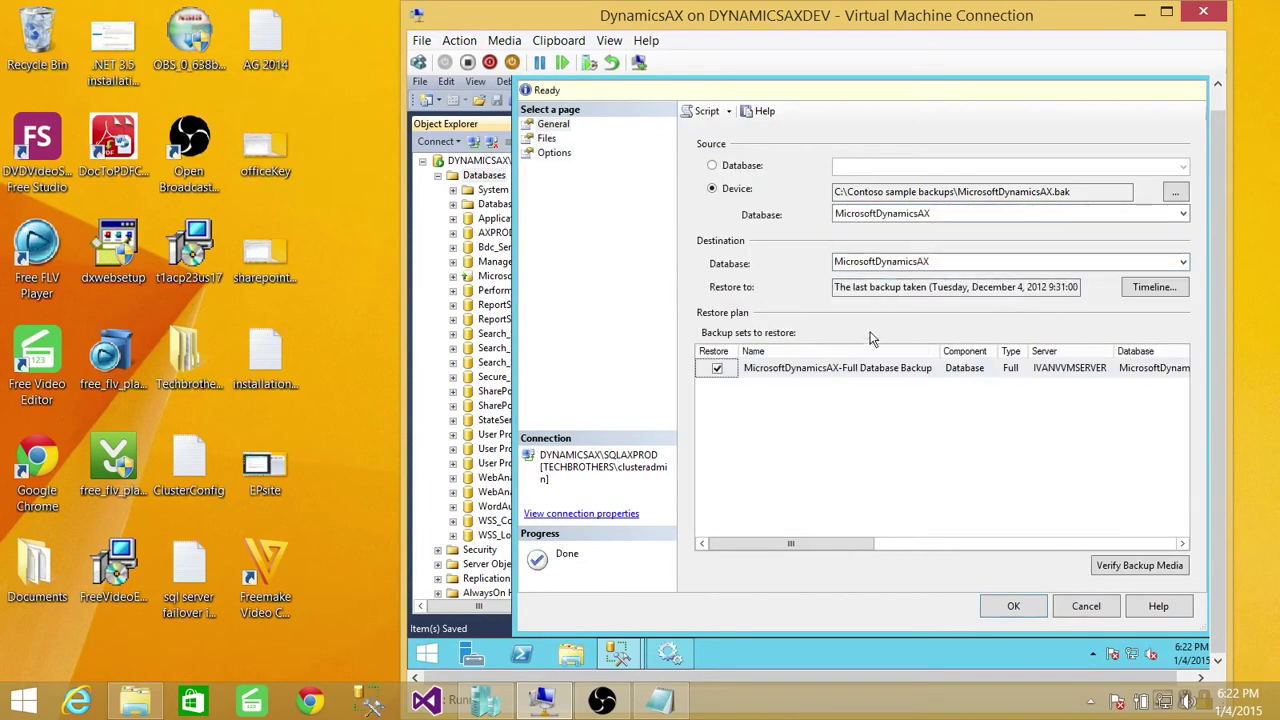
{"action": "left_click", "coordinate": [552, 155]}
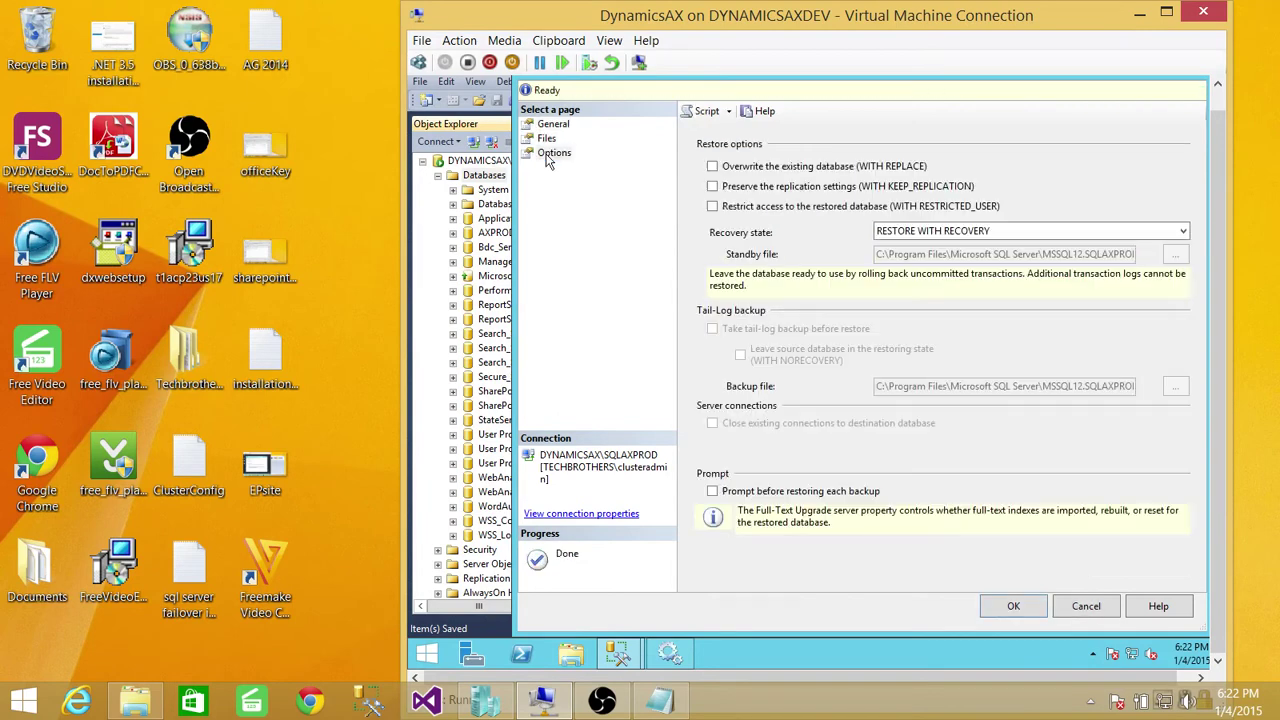
{"action": "left_click", "coordinate": [713, 167]}
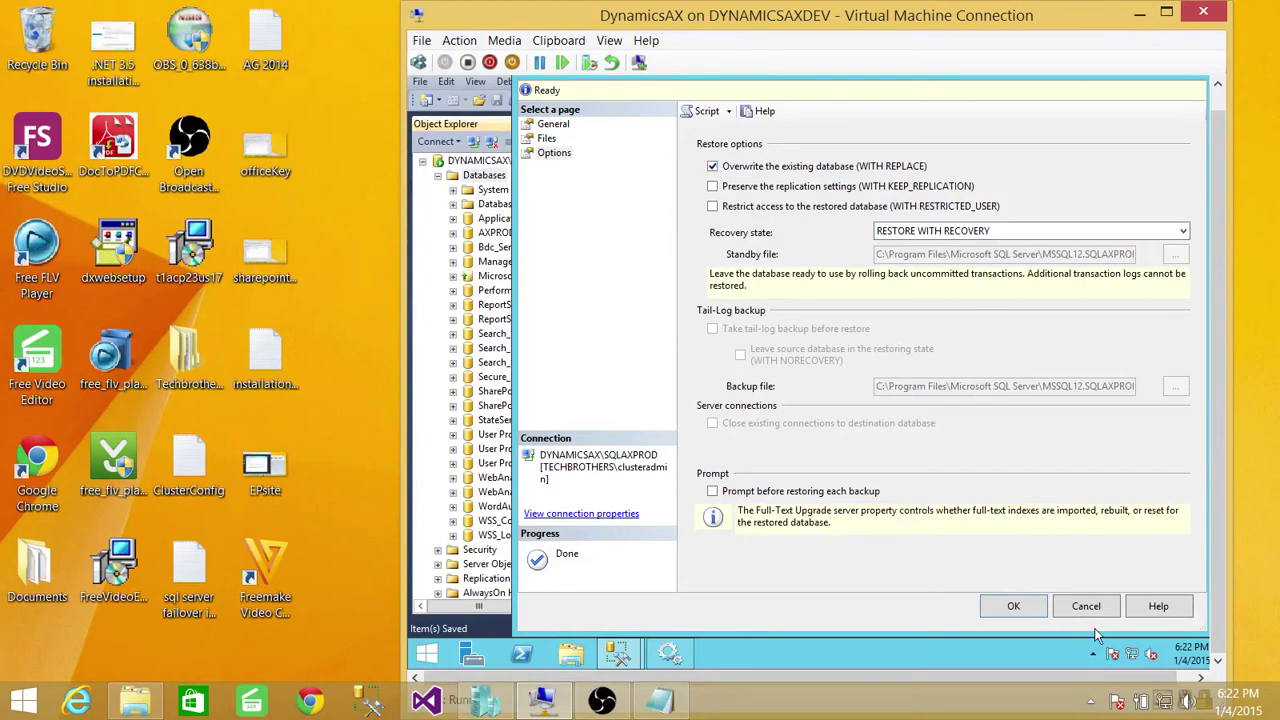
{"action": "left_click", "coordinate": [1010, 606]}
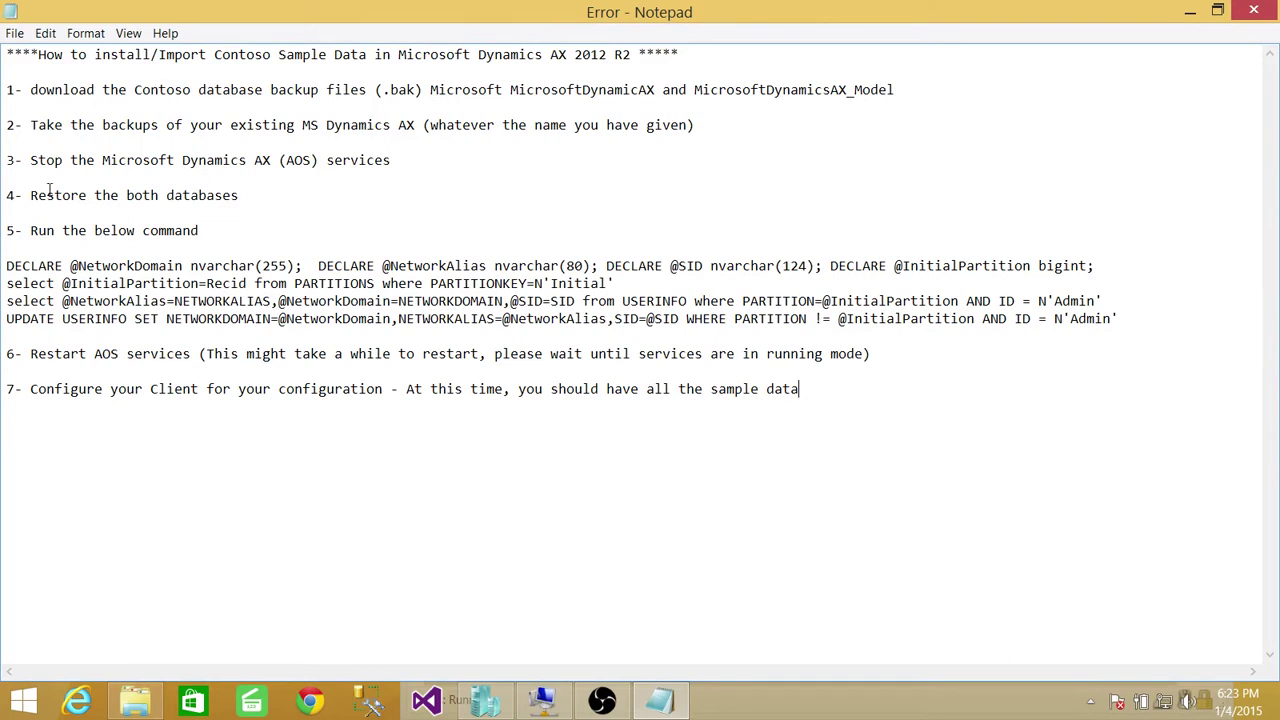
Review the "Restore the both databases" instruction in the Notepad notes and minimize them
{"action": "left_click_drag", "start_coordinate": [14, 195], "coordinate": [252, 198]}
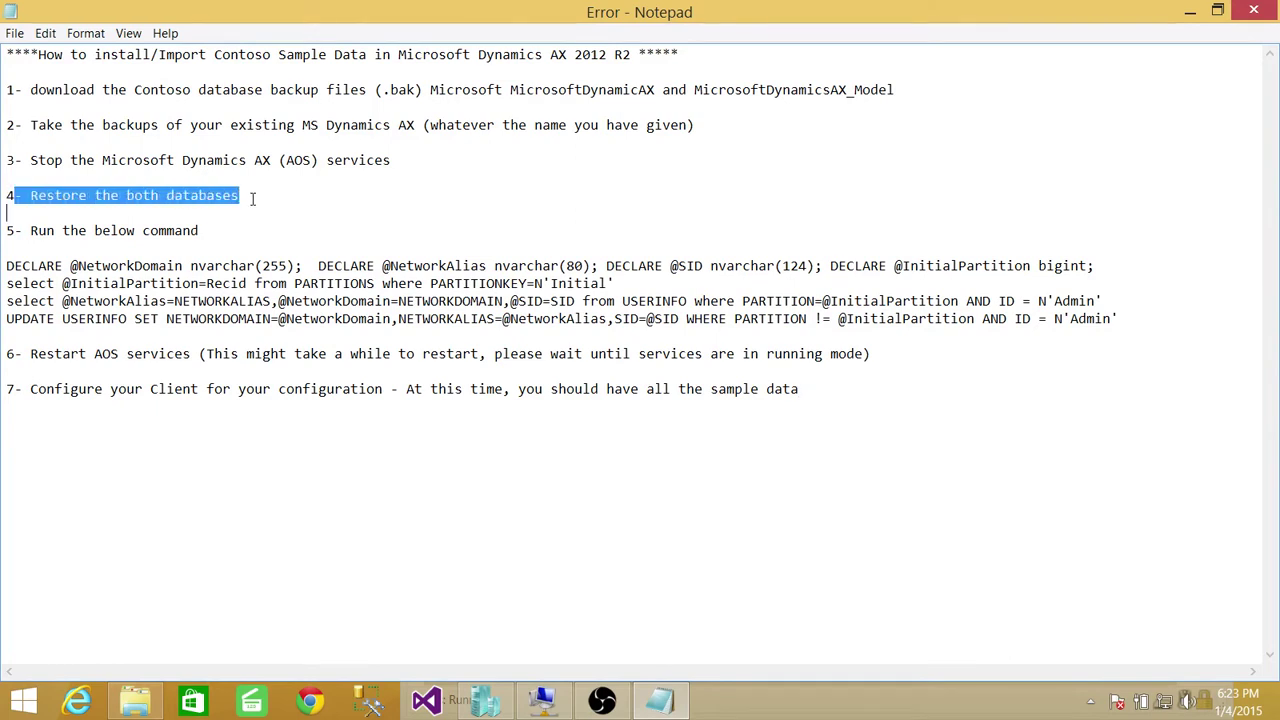
{"action": "left_click", "coordinate": [252, 198]}
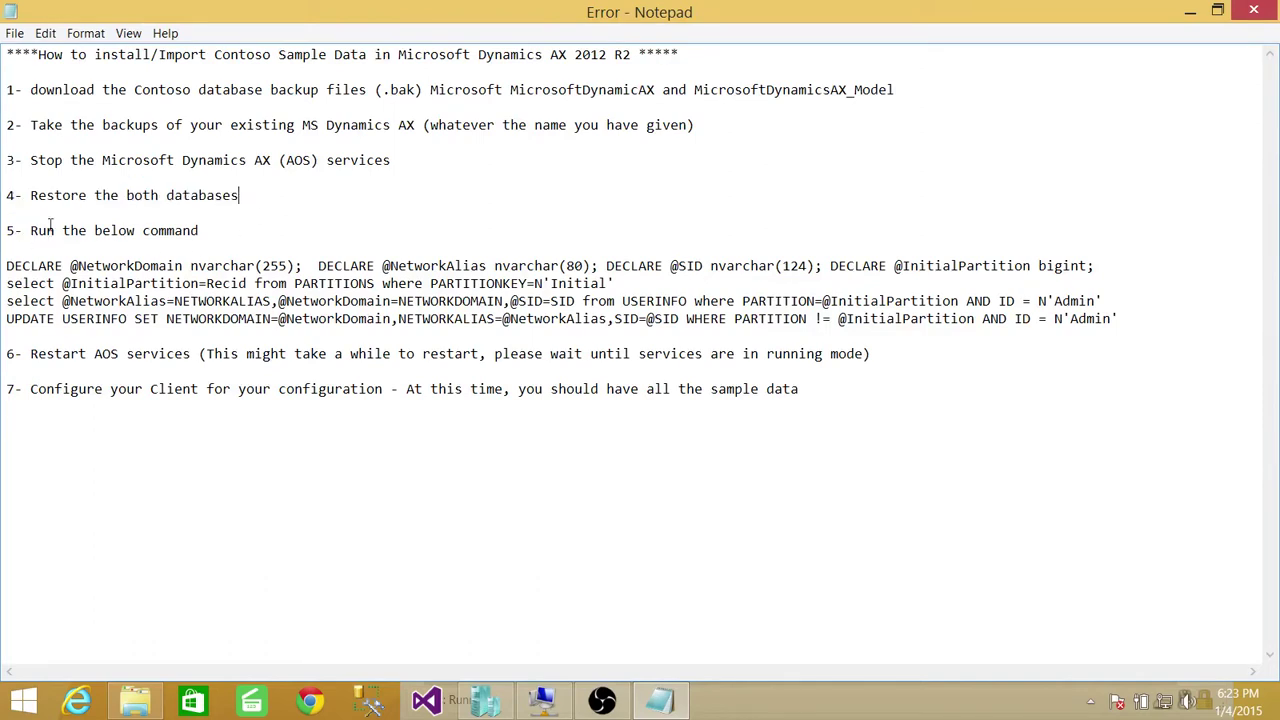
{"action": "left_click", "coordinate": [1190, 11]}
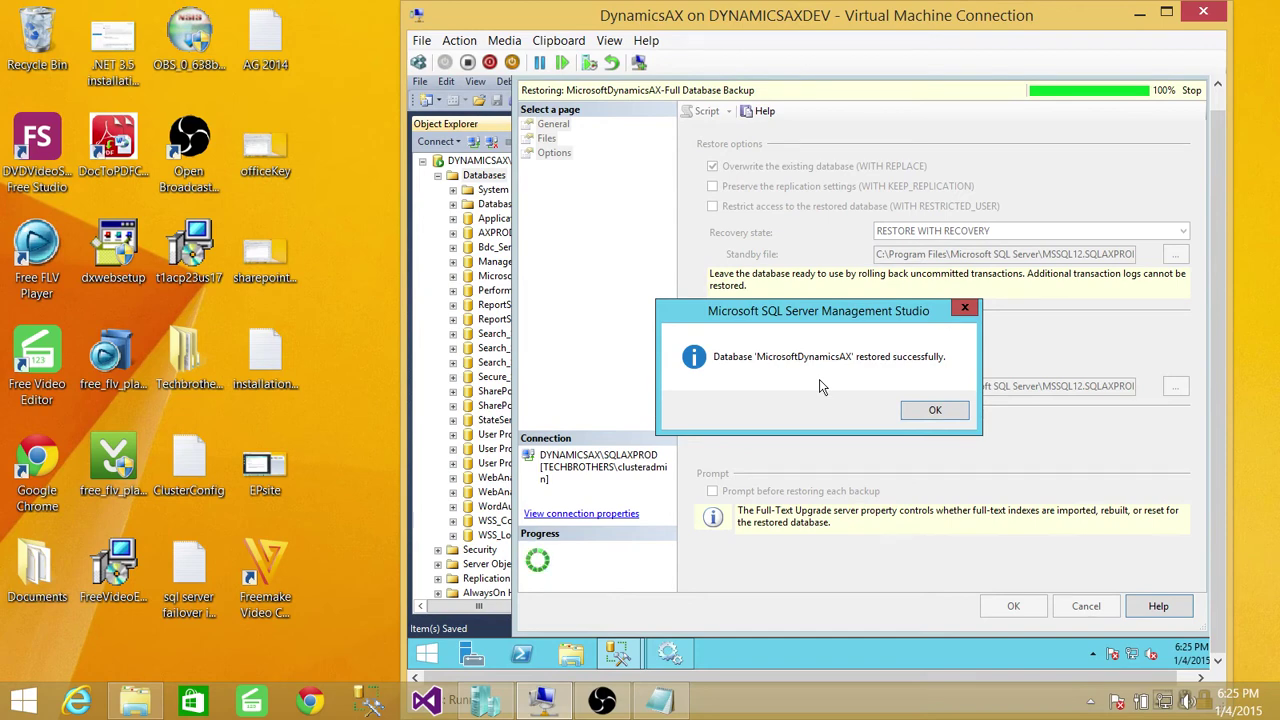
Close the finished restore and refresh the Databases folder
{"action": "left_click", "coordinate": [933, 412]}
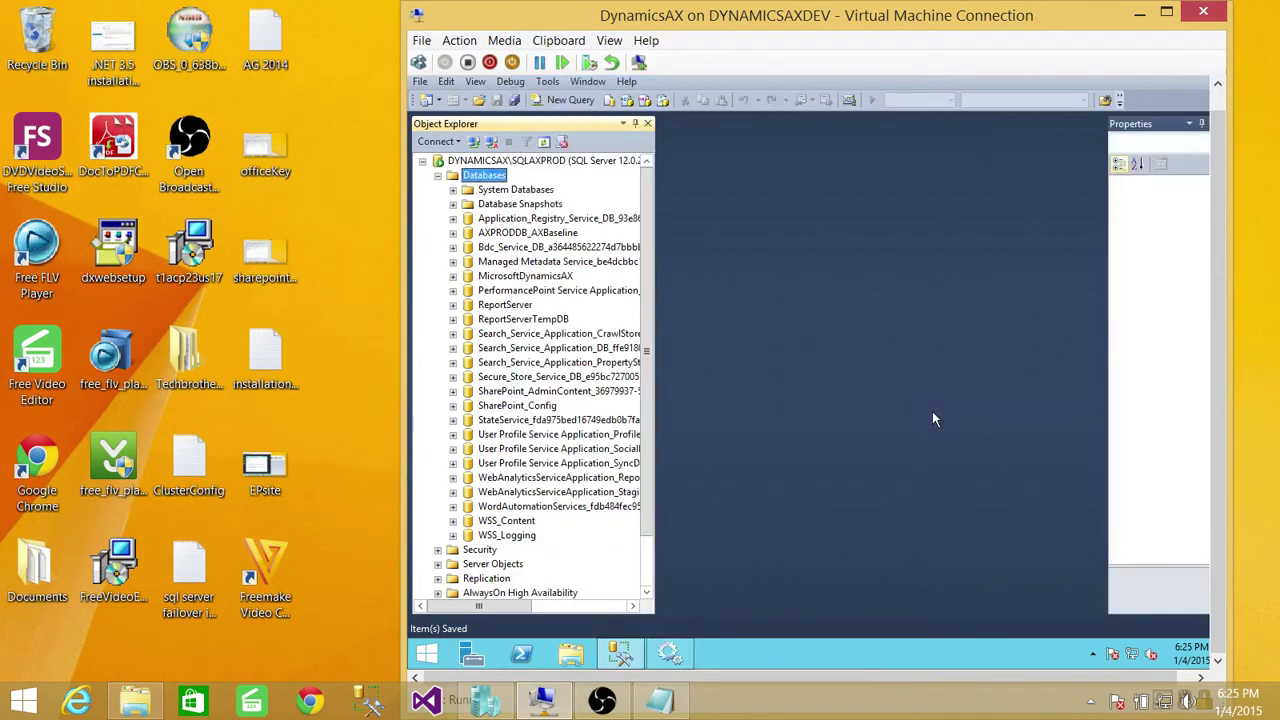
{"action": "right_click", "coordinate": [484, 176]}
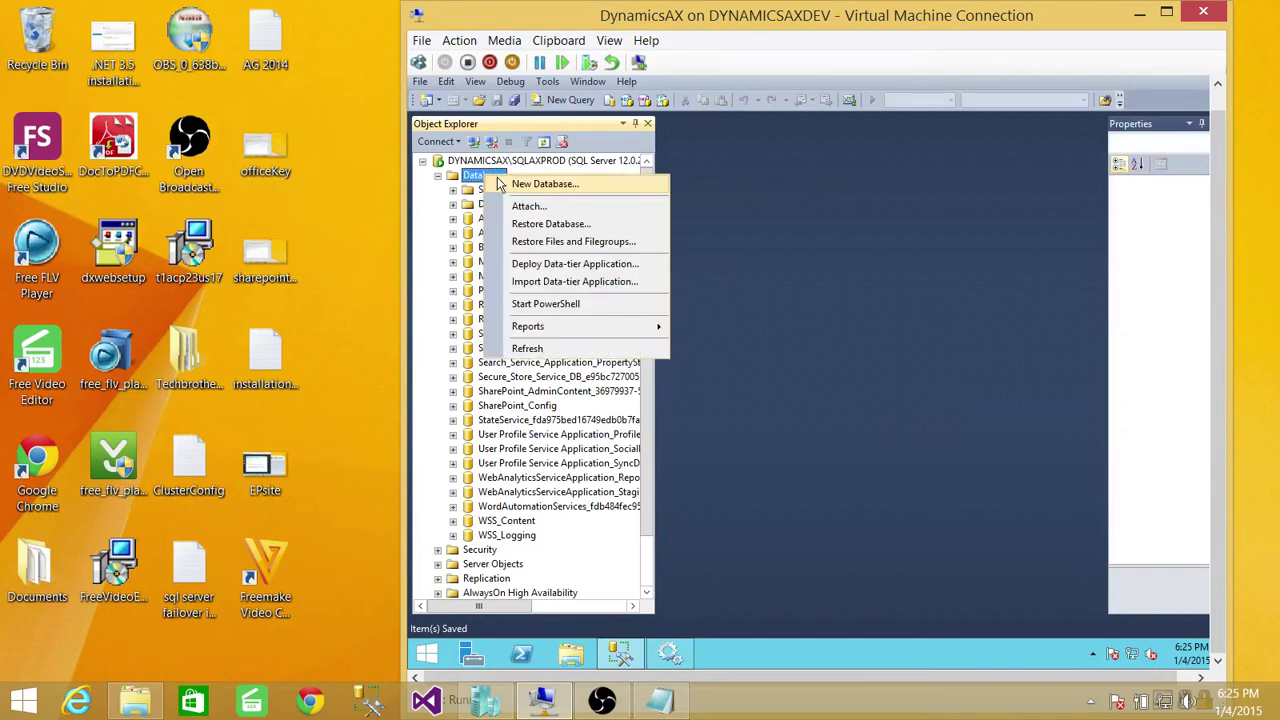
{"action": "left_click", "coordinate": [540, 349]}
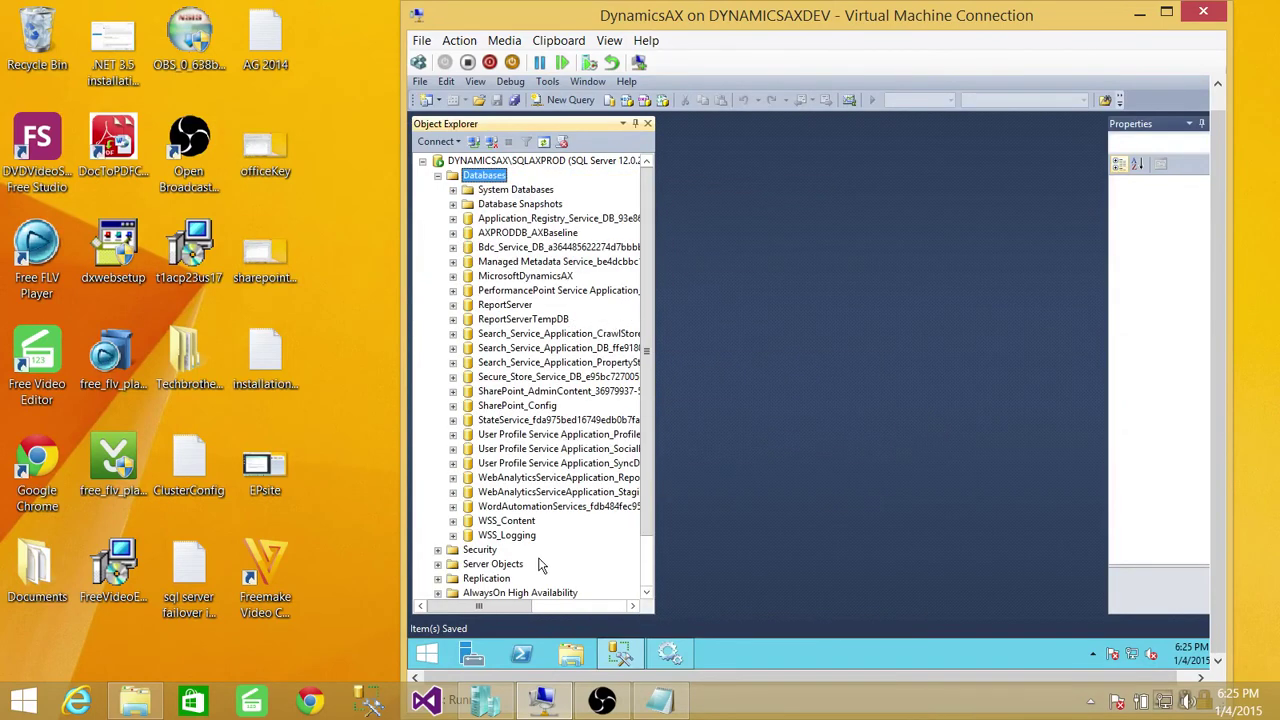
Rename the restored MicrosoftDynamicsAX database to AXPRODDB
{"action": "left_click", "coordinate": [528, 280]}
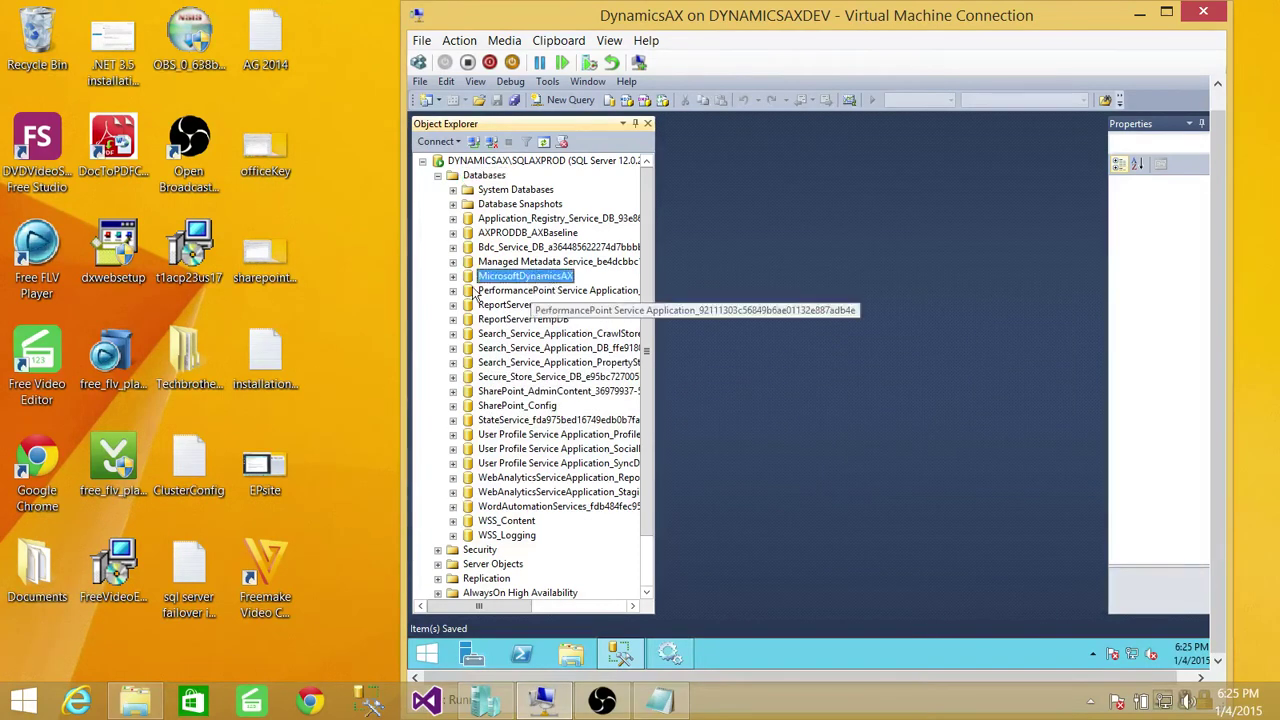
{"action": "right_click", "coordinate": [525, 281]}
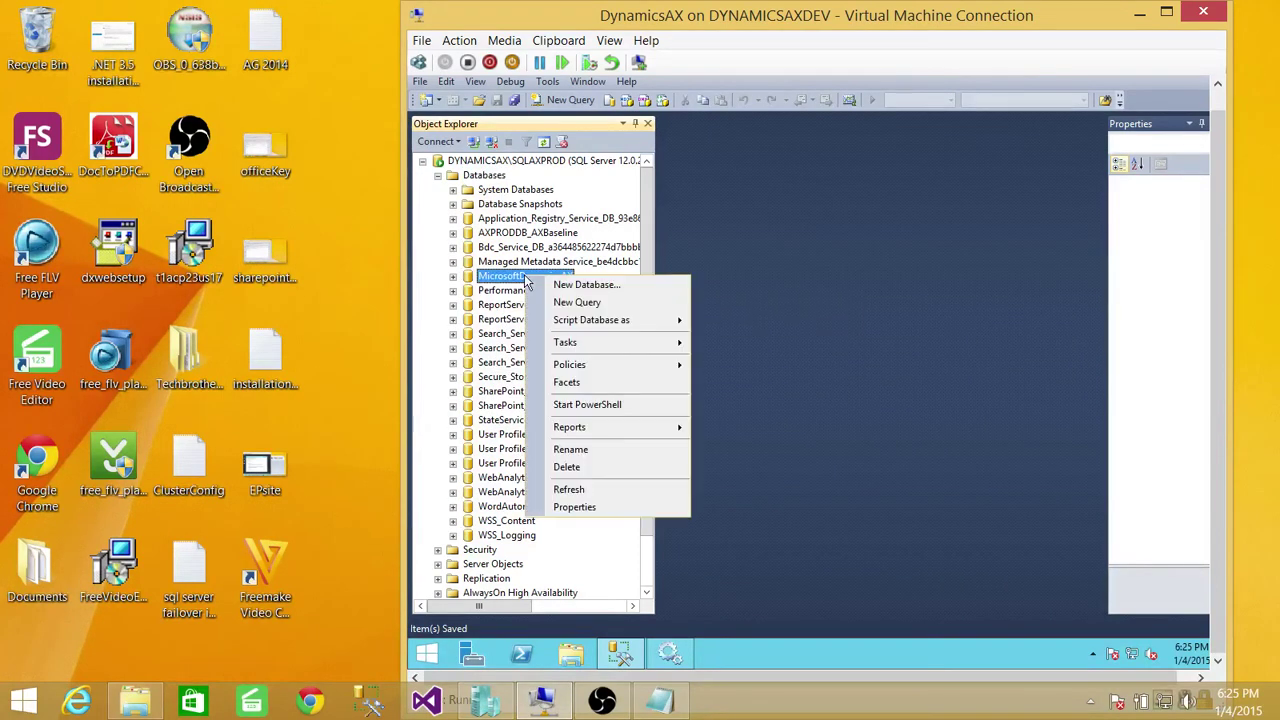
{"action": "left_click", "coordinate": [585, 451]}
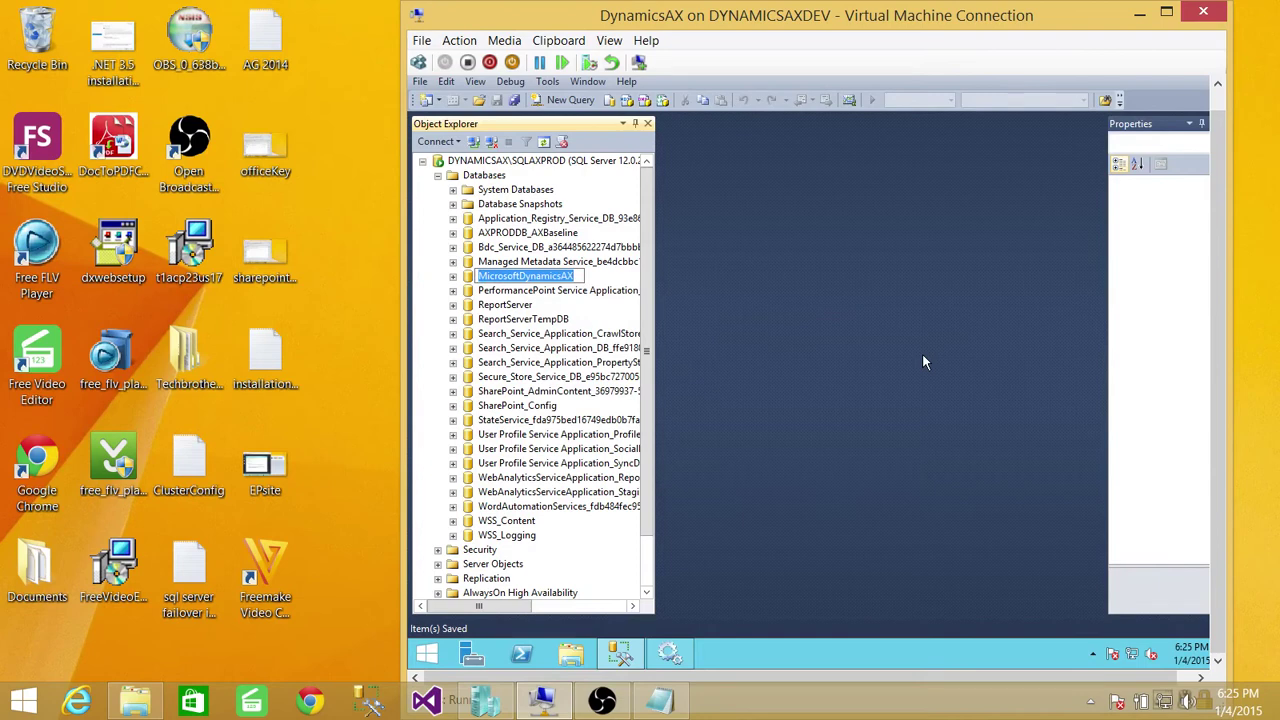
{"action": "type", "text": "AXPROD"}
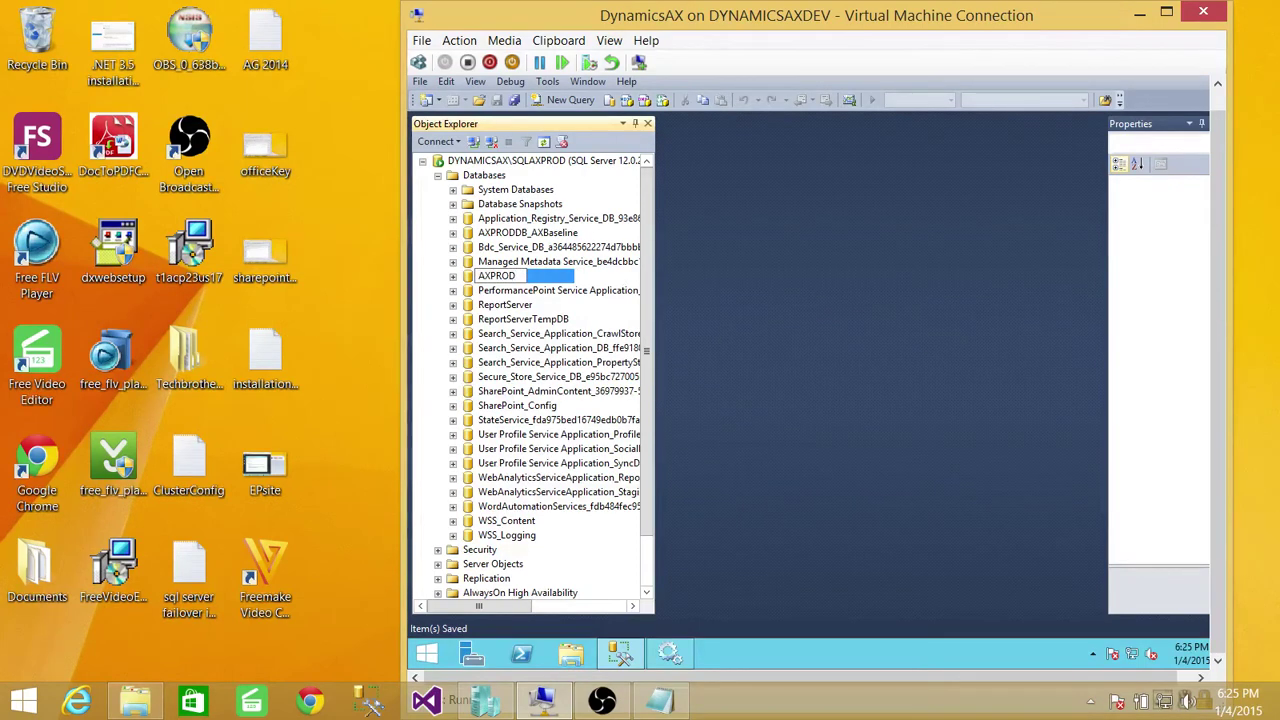
{"action": "type", "text": "DB"}
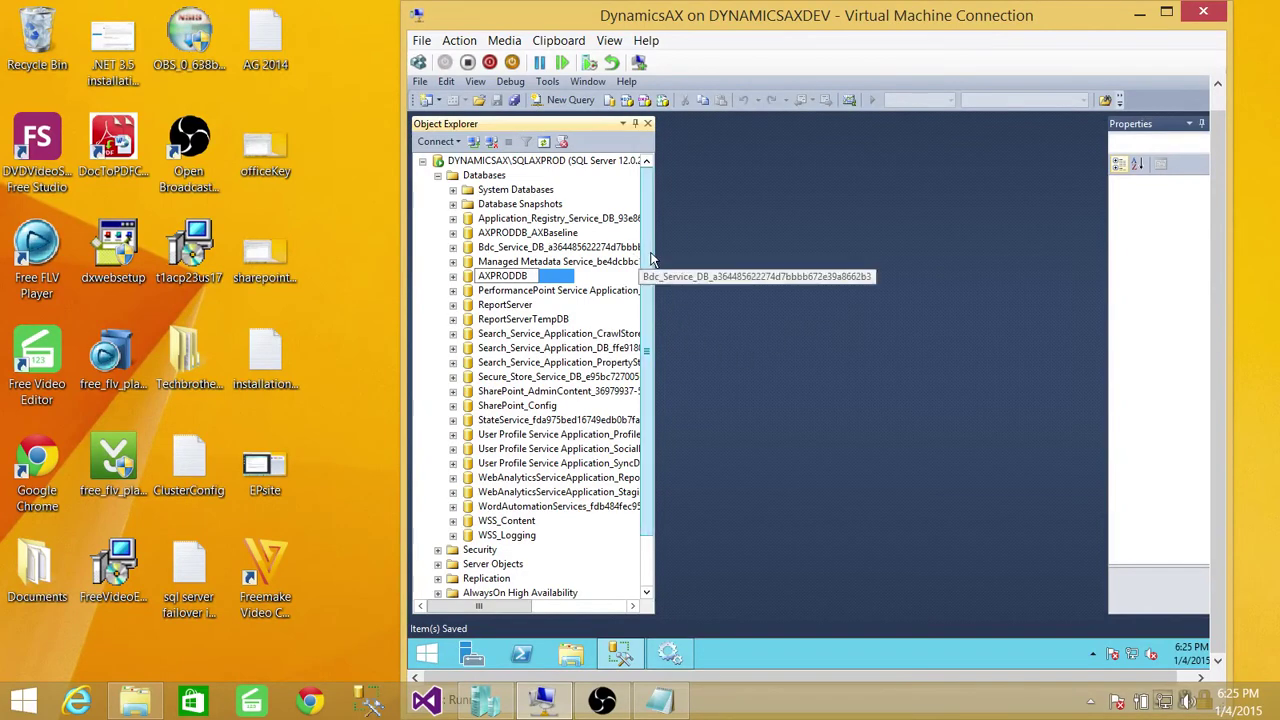
{"action": "key", "text": "Return"}
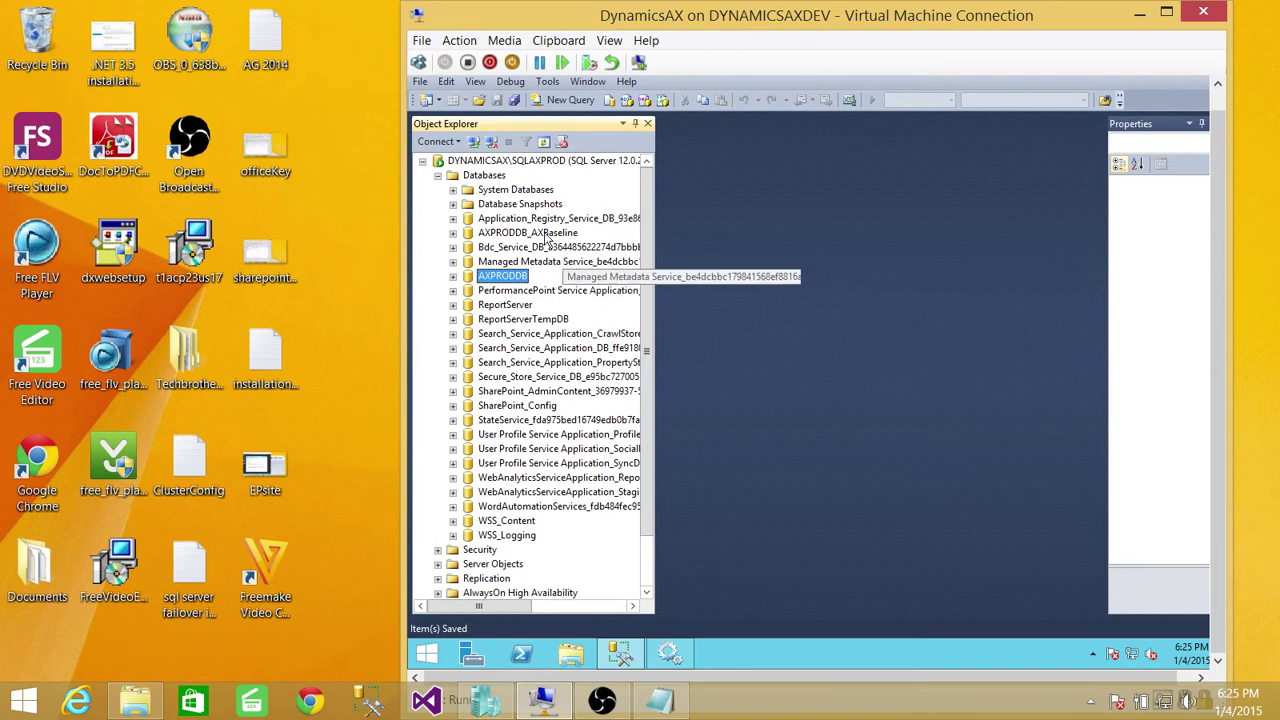
Start another database restore using MicrosoftDynamicsAX_model.bak from C:\Contoso sample backups as the source device
{"action": "left_click", "coordinate": [497, 178]}
{"action": "right_click", "coordinate": [500, 183]}
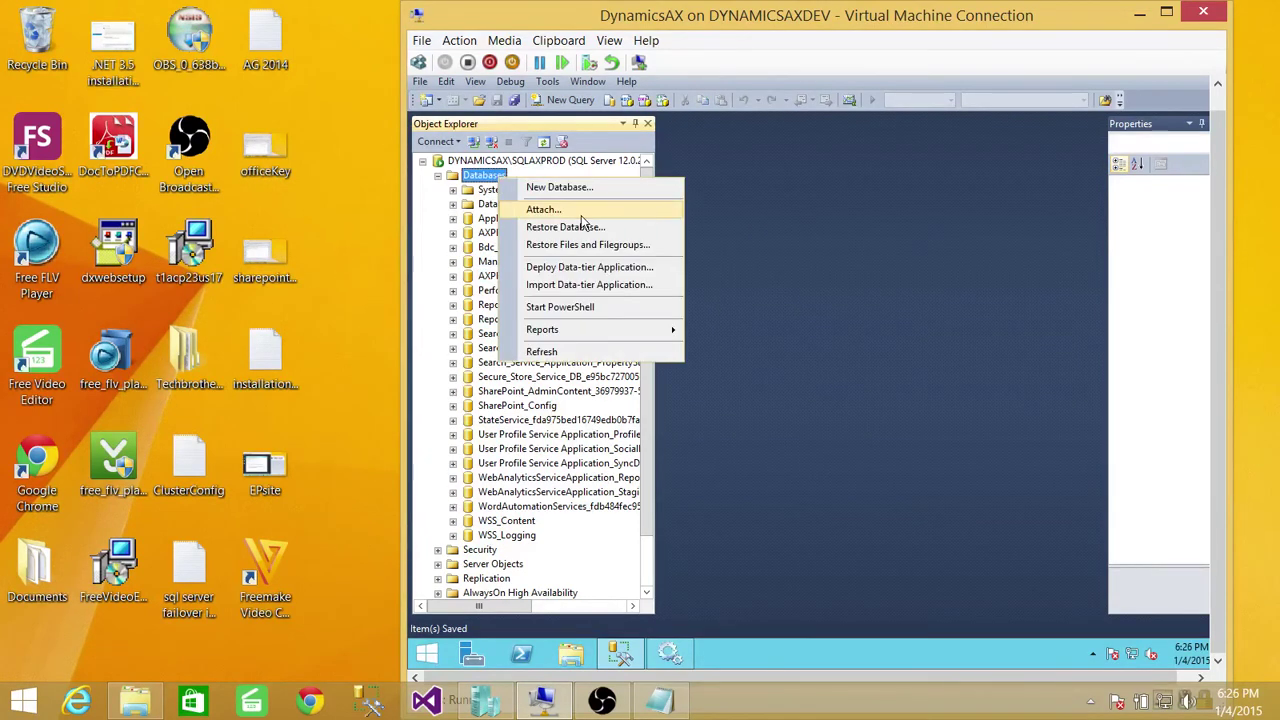
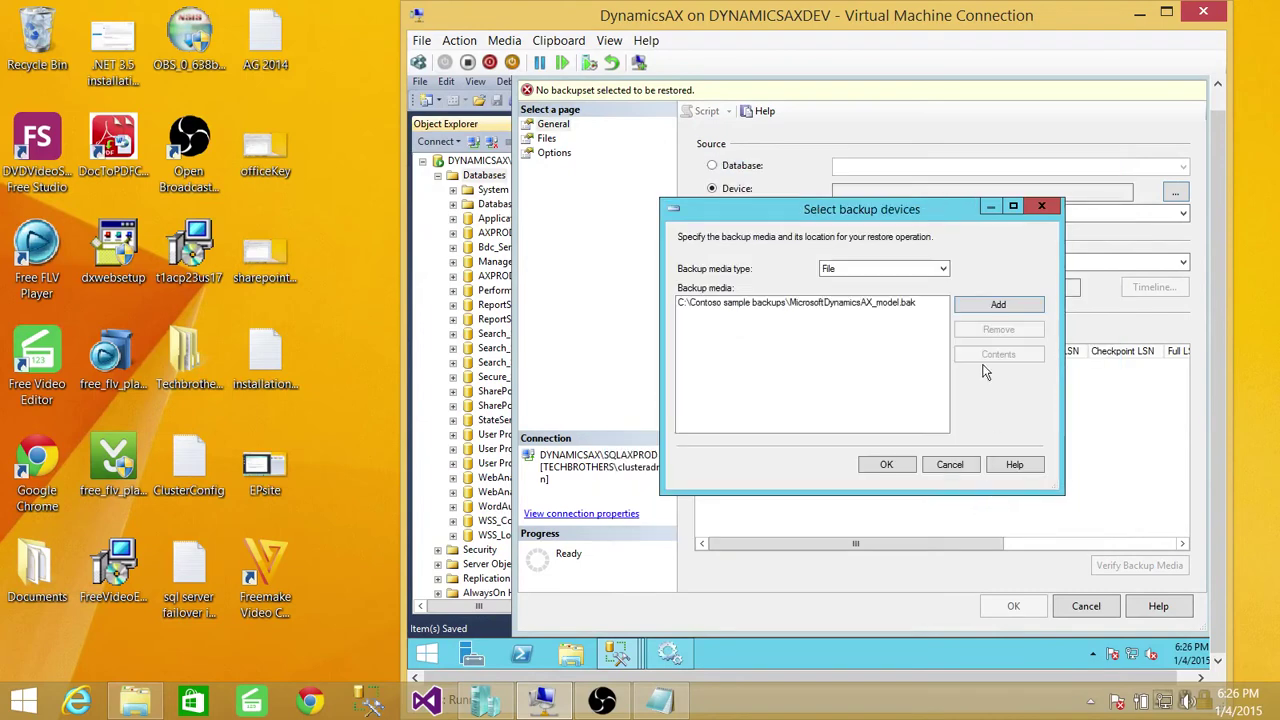
{"action": "left_click", "coordinate": [890, 462]}
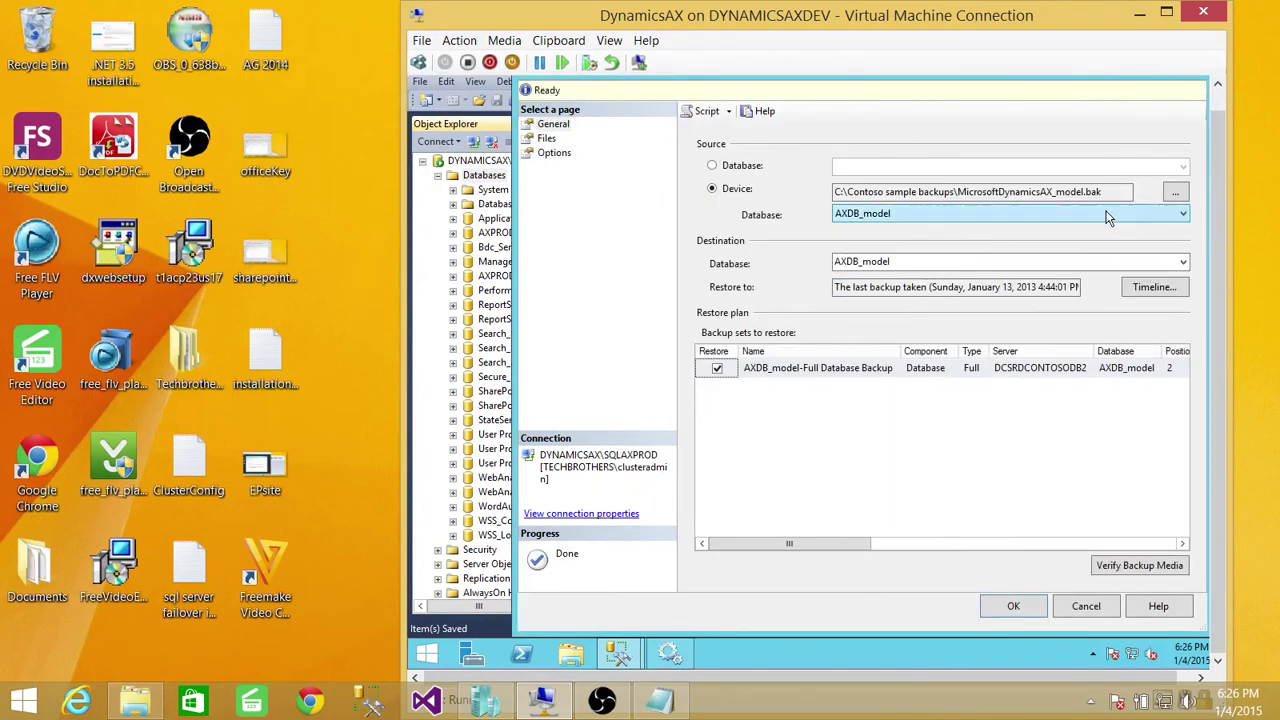
Choose MicrosoftDynamicsAX_model as the source database in the backup and name the destination database AXPRODDB_model
{"action": "left_click", "coordinate": [937, 220]}
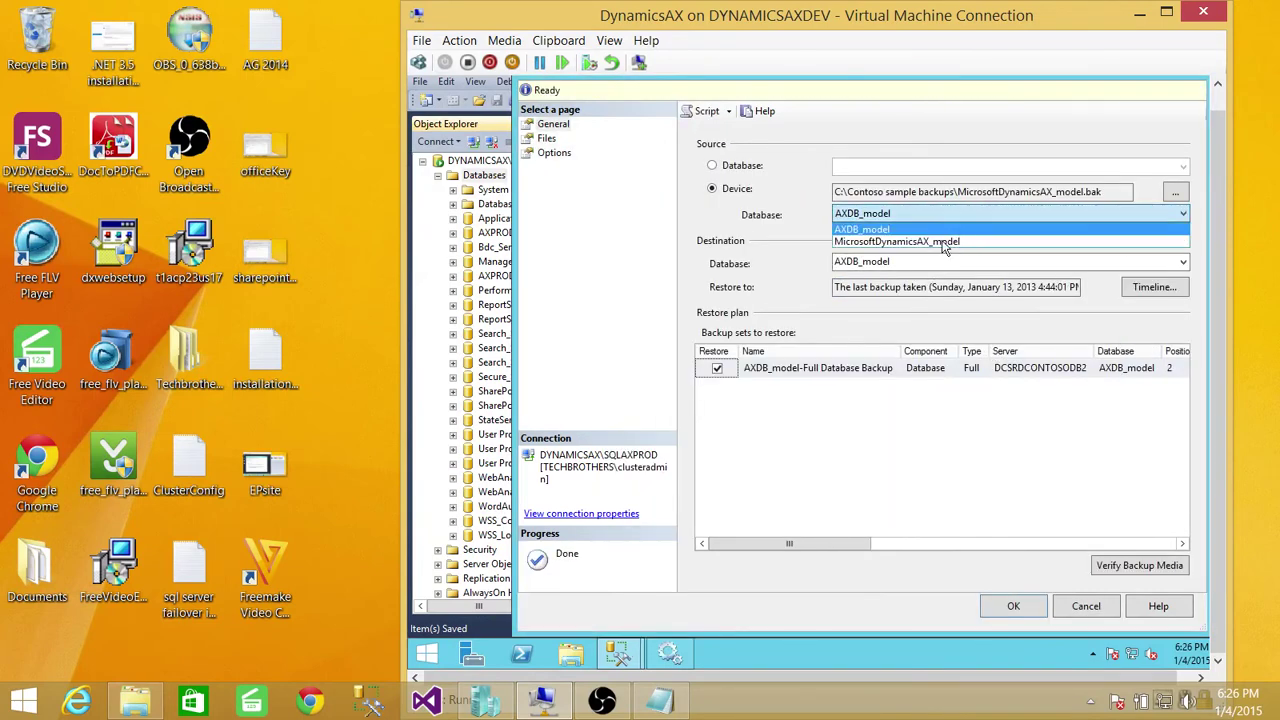
{"action": "left_click", "coordinate": [931, 242]}
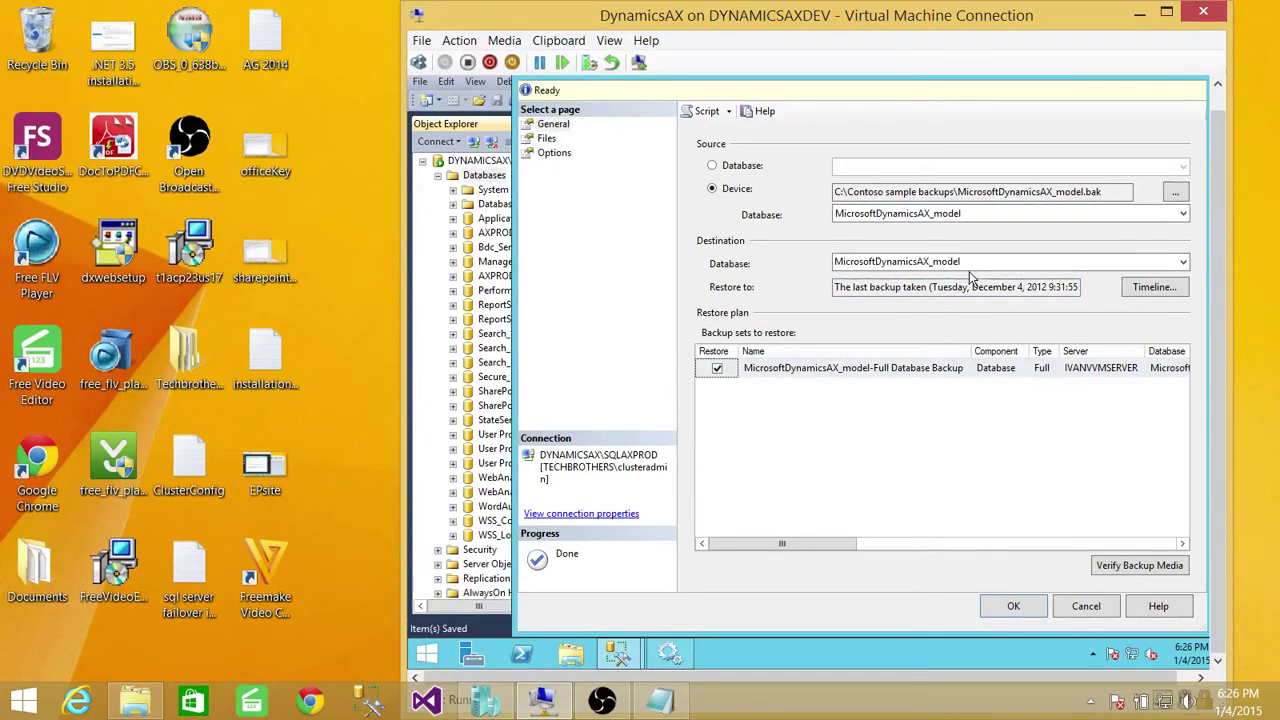
{"action": "double_click", "coordinate": [931, 261]}
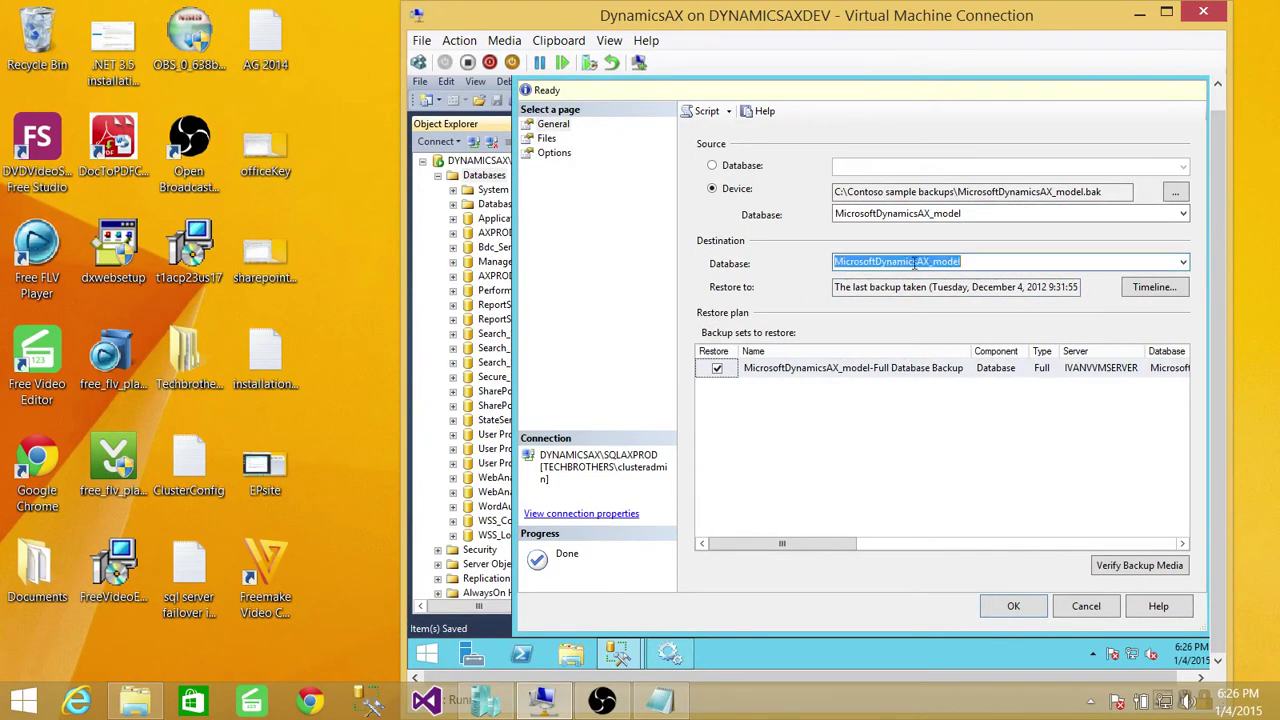
{"action": "left_click_drag", "start_coordinate": [930, 262], "coordinate": [778, 272]}
{"action": "type", "text": "AXPRO"}
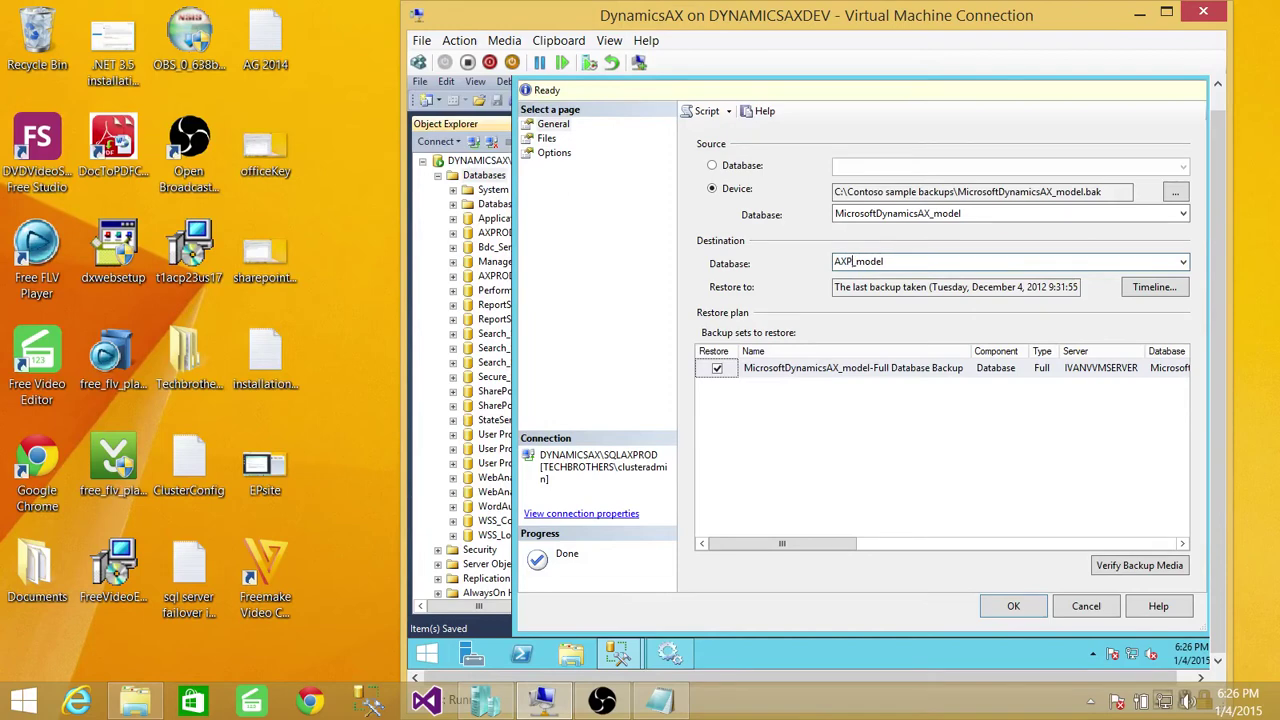
{"action": "type", "text": "D"}
{"action": "left_click_drag", "start_coordinate": [716, 80], "coordinate": [832, 80]}
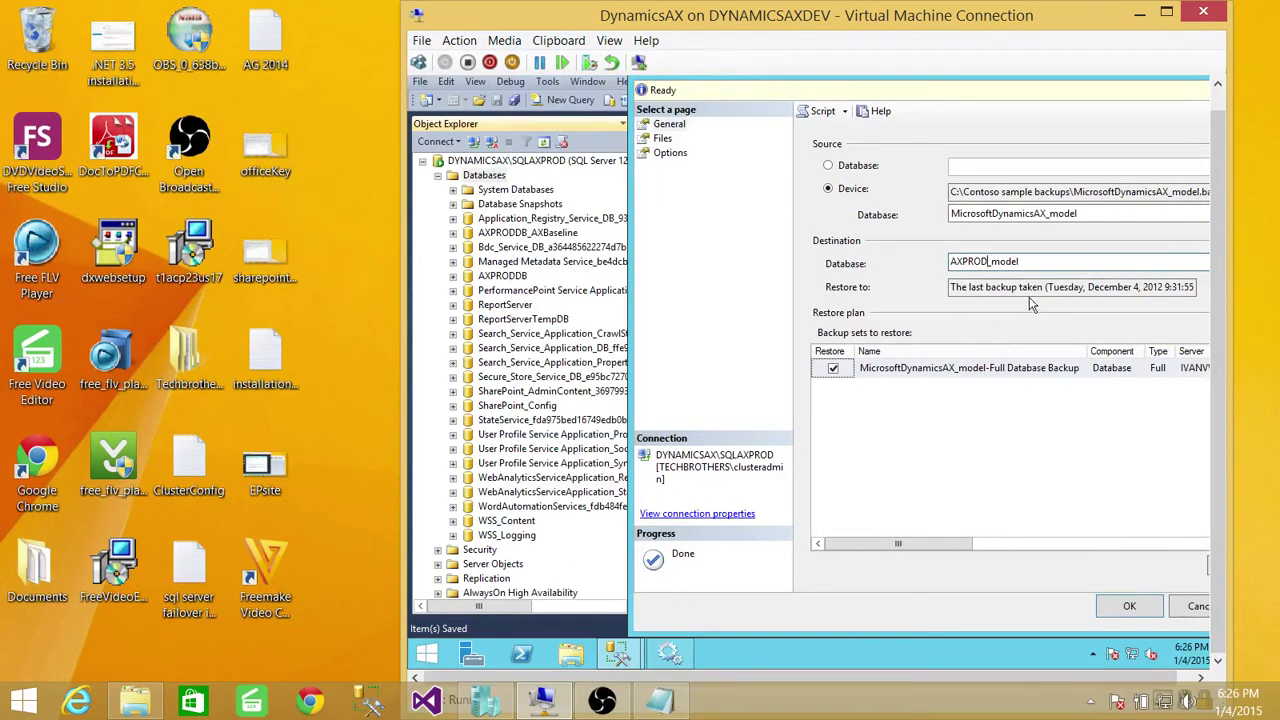
{"action": "left_click", "coordinate": [991, 262]}
{"action": "type", "text": "DB"}
{"action": "left_click_drag", "start_coordinate": [831, 80], "coordinate": [716, 80]}
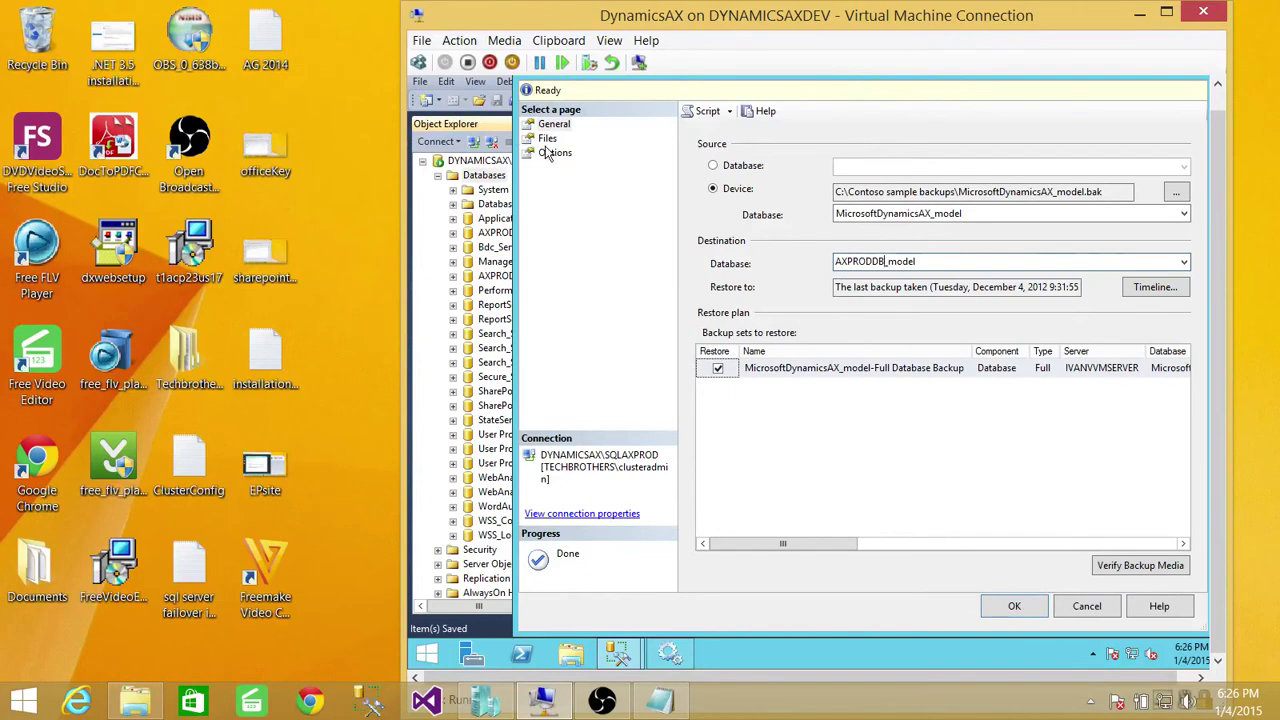
Enable overwriting the existing database (WITH REPLACE), run the AXPRODDB_model restore and close it once finished
{"action": "left_click", "coordinate": [550, 152]}
{"action": "left_click", "coordinate": [714, 167]}
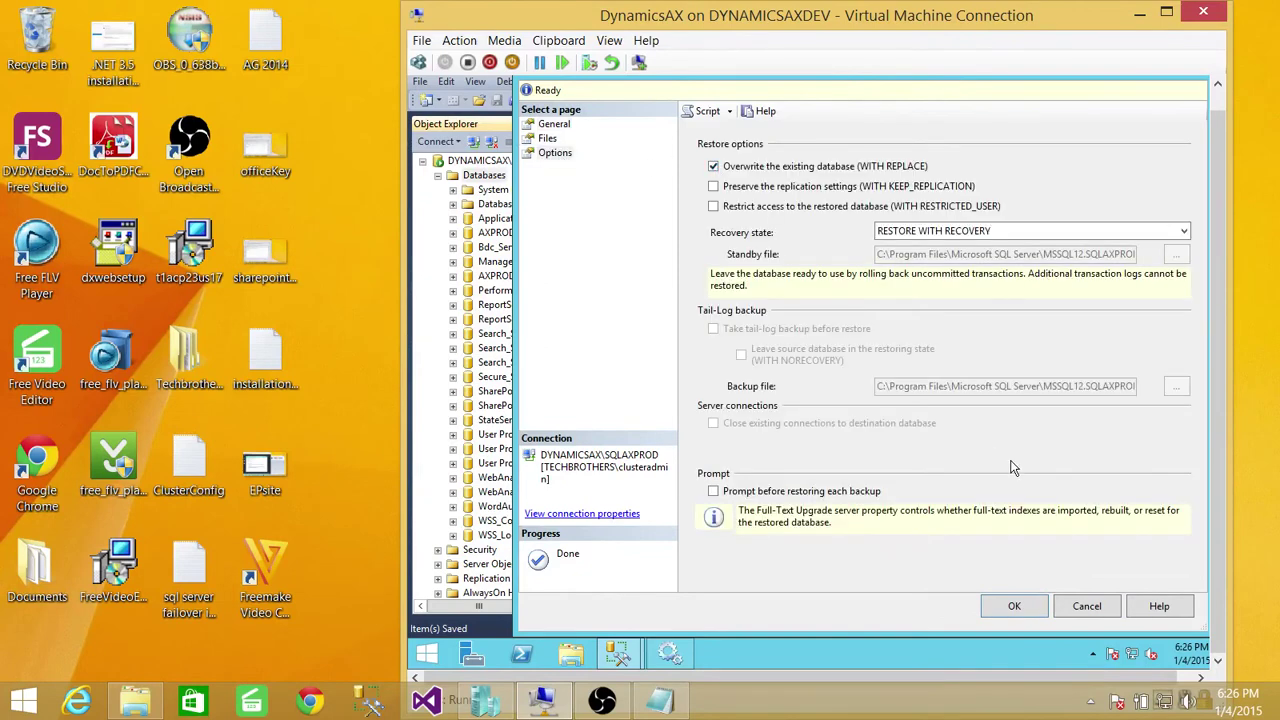
{"action": "left_click", "coordinate": [1014, 606]}
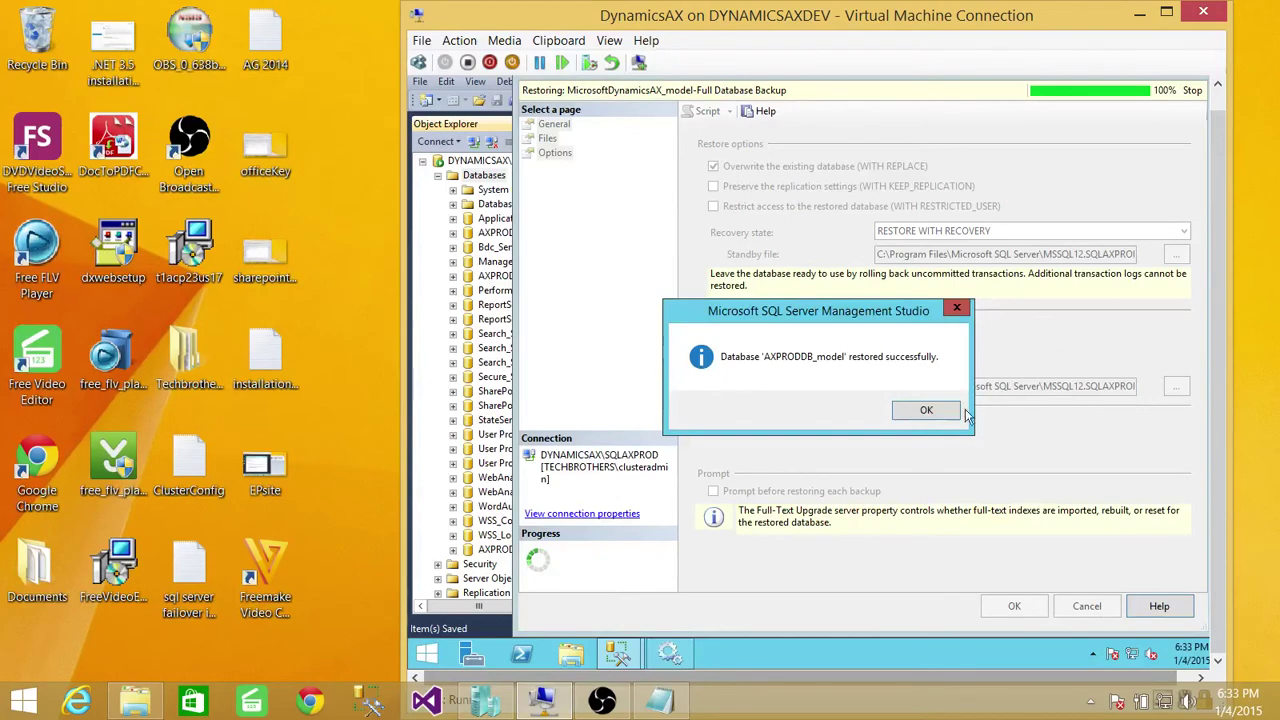
{"action": "left_click", "coordinate": [928, 411]}
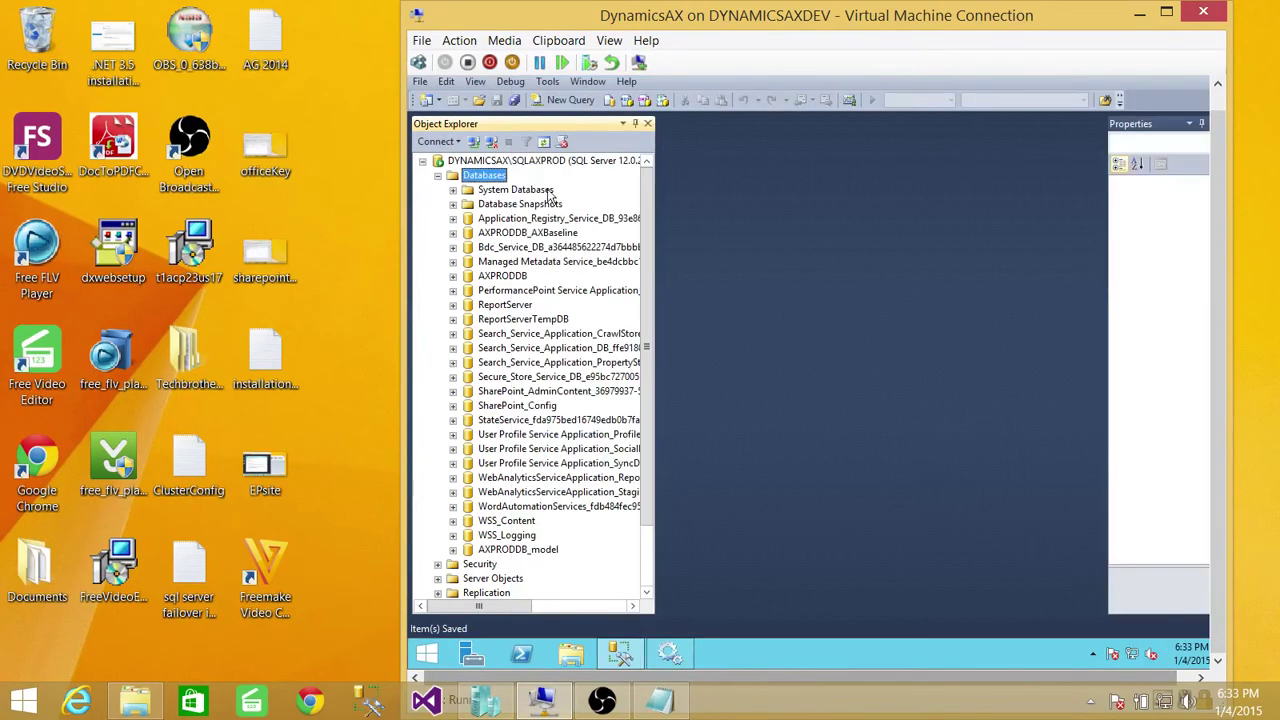
Refresh the Databases folder and check the AXPRODDB, AXPRODDB_AXBaseline and AXPRODDB_model entries
{"action": "right_click", "coordinate": [500, 179]}
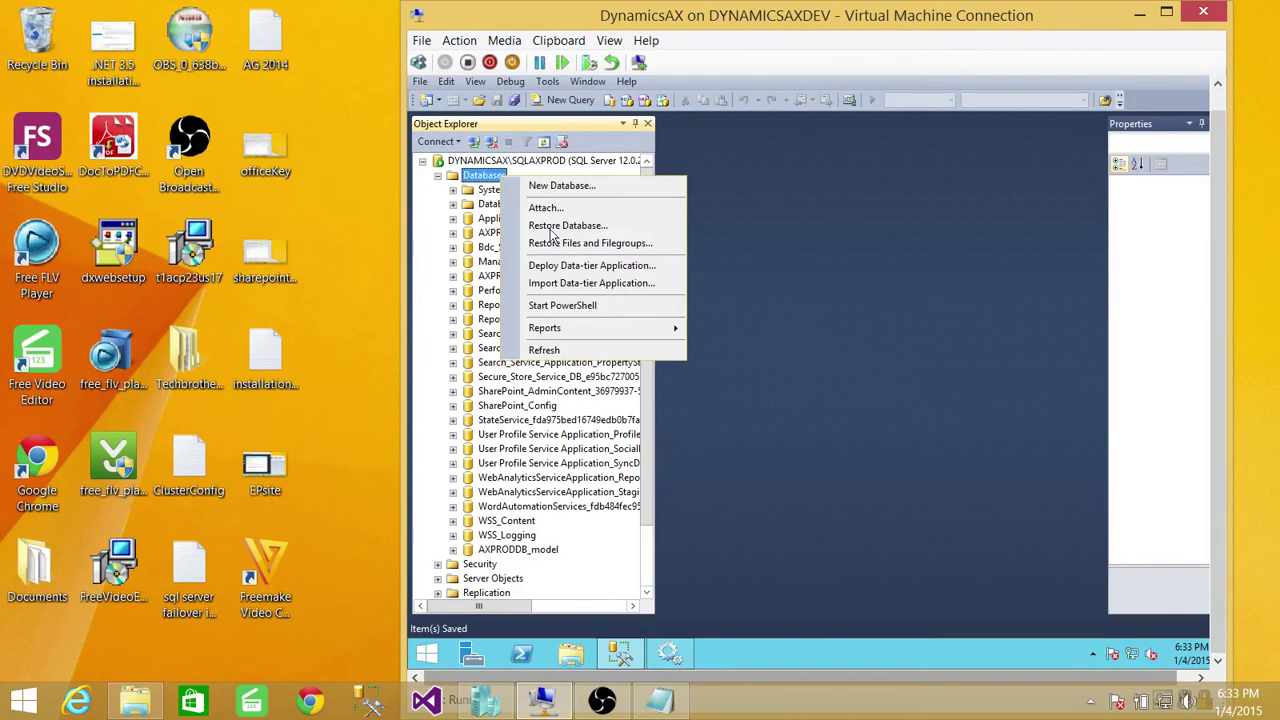
{"action": "left_click", "coordinate": [558, 349]}
{"action": "left_click", "coordinate": [513, 234]}
{"action": "left_click", "coordinate": [519, 248]}
{"action": "left_click", "coordinate": [526, 262]}
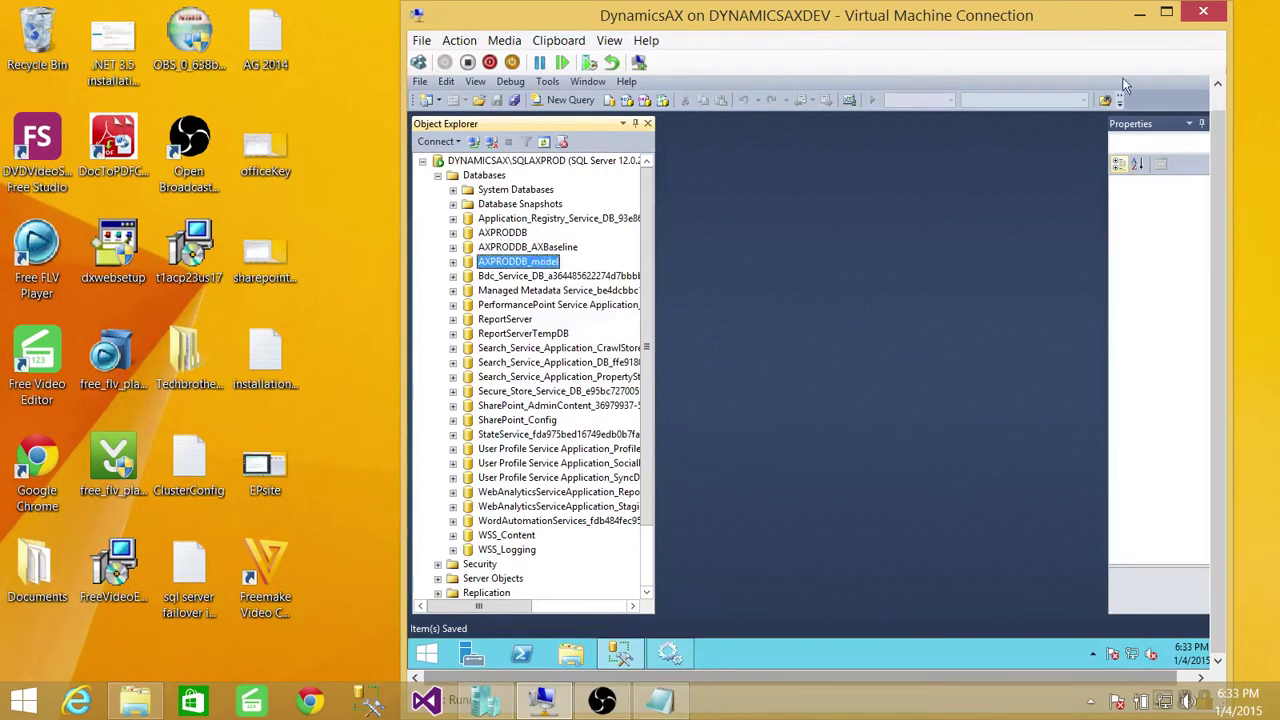
Copy the SQL command under instruction 5 from the Notepad notes and minimize them
{"action": "left_click", "coordinate": [660, 700]}
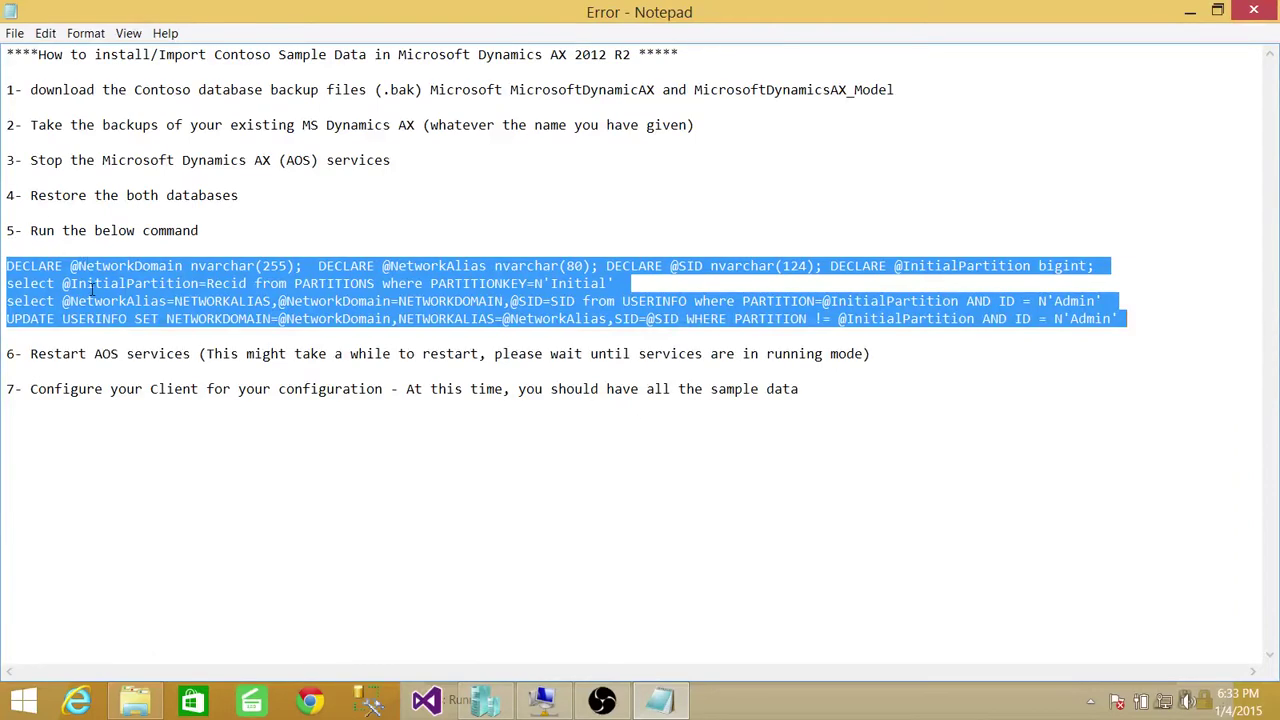
{"action": "right_click", "coordinate": [385, 283]}
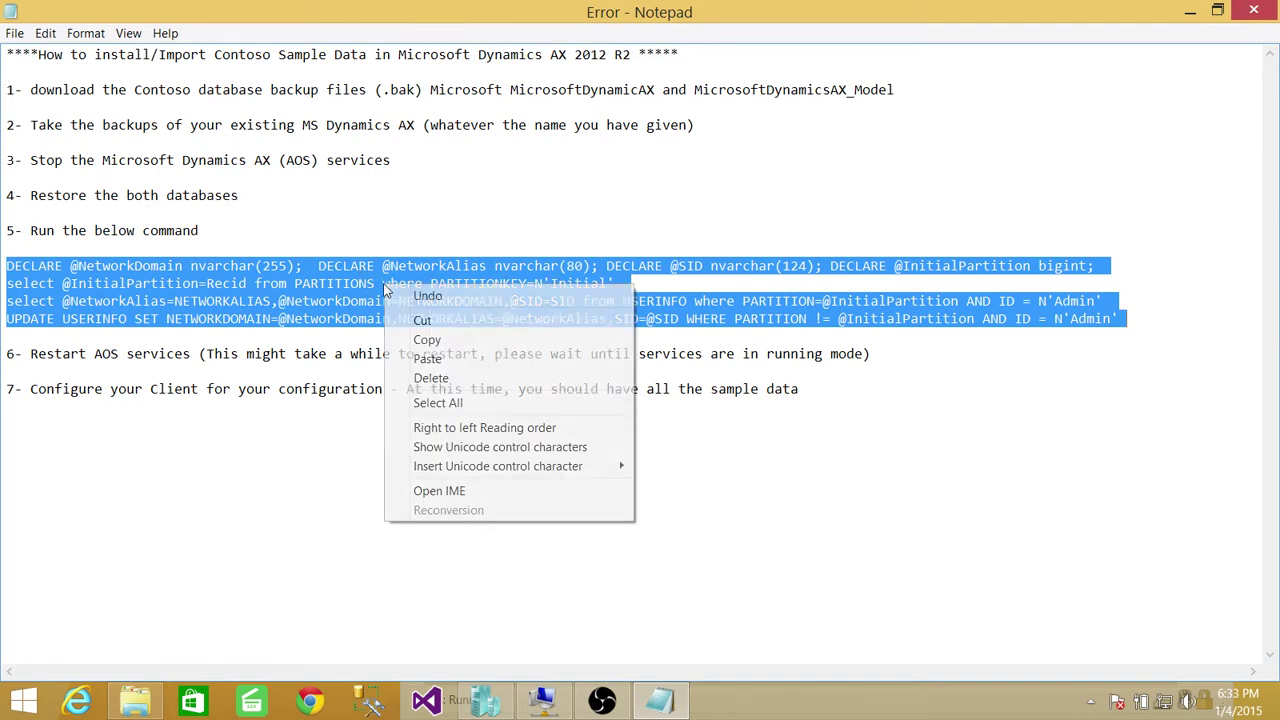
{"action": "left_click", "coordinate": [436, 341]}
{"action": "left_click", "coordinate": [1189, 12]}
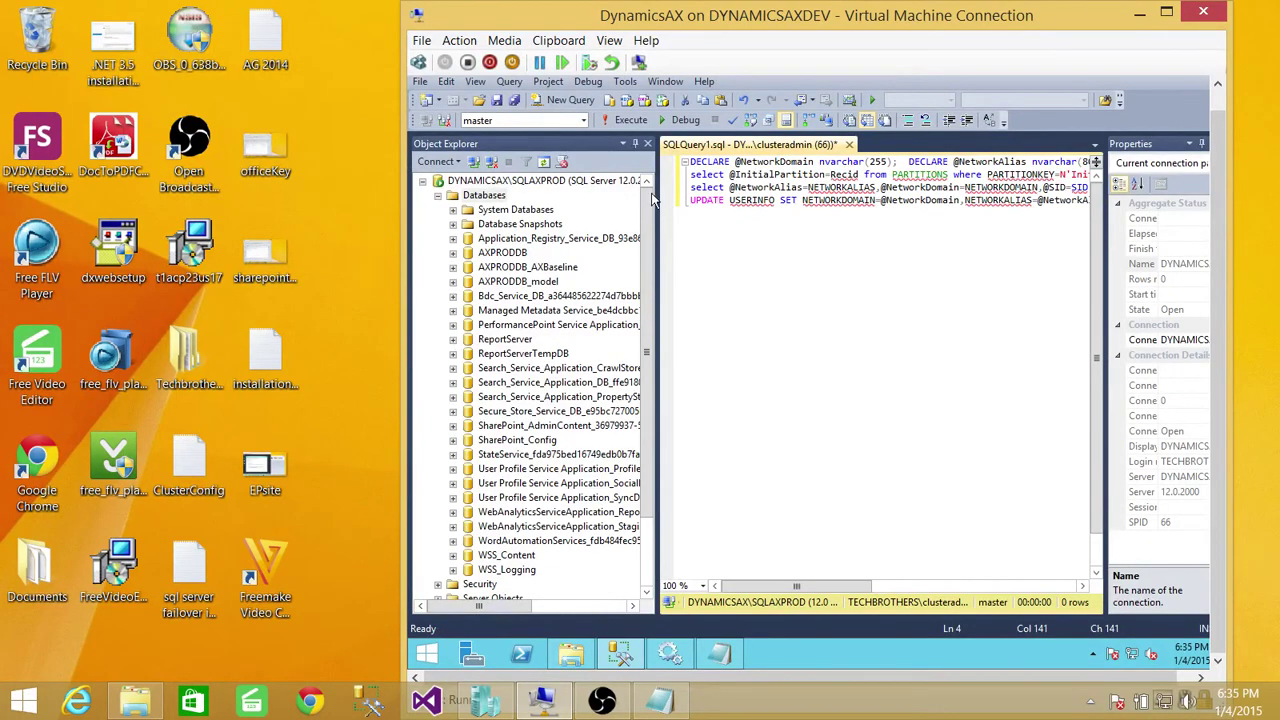
Execute the pasted USERINFO update script against the AXPRODDB database
{"action": "left_click", "coordinate": [582, 120]}
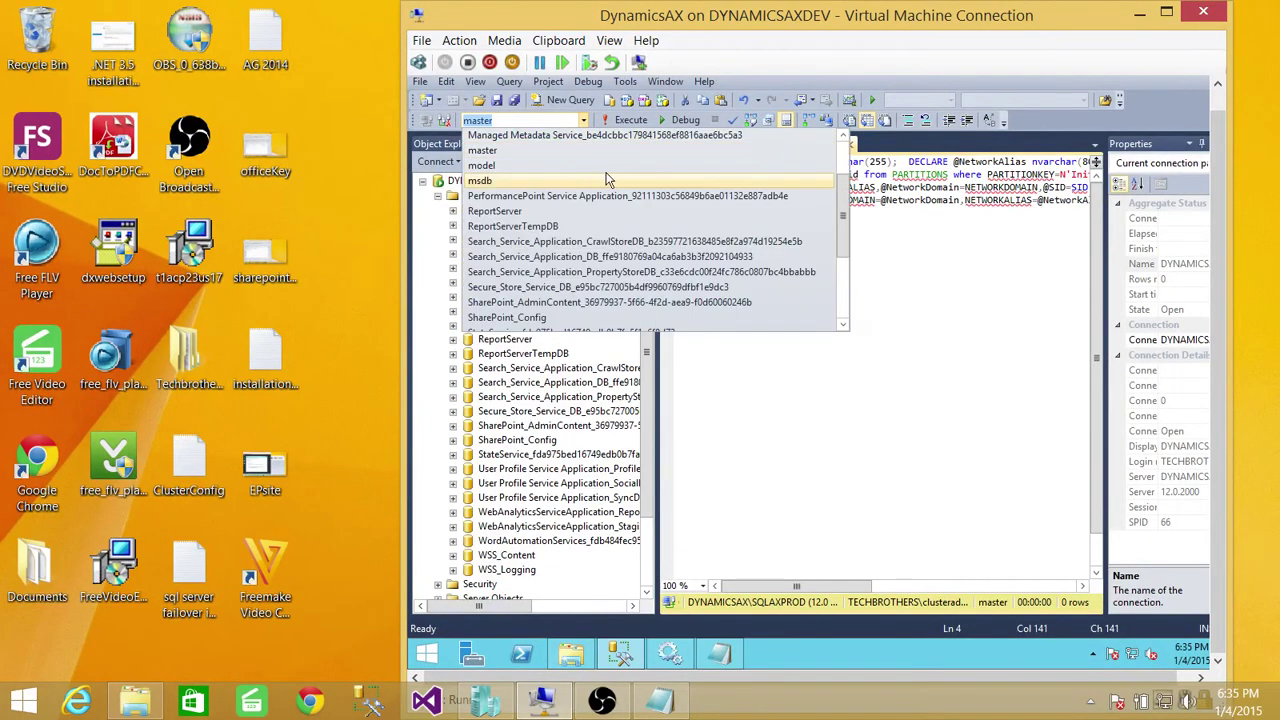
{"action": "left_click_drag", "start_coordinate": [843, 218], "coordinate": [843, 160]}
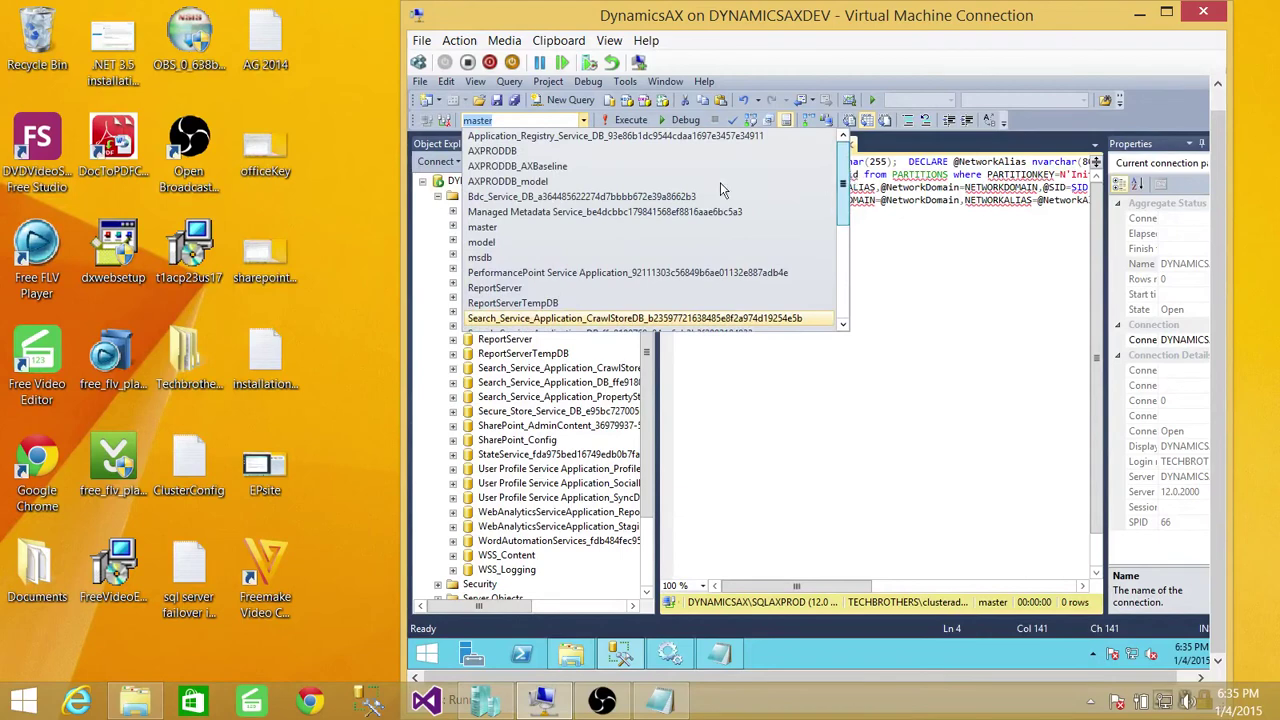
{"action": "left_click", "coordinate": [520, 151]}
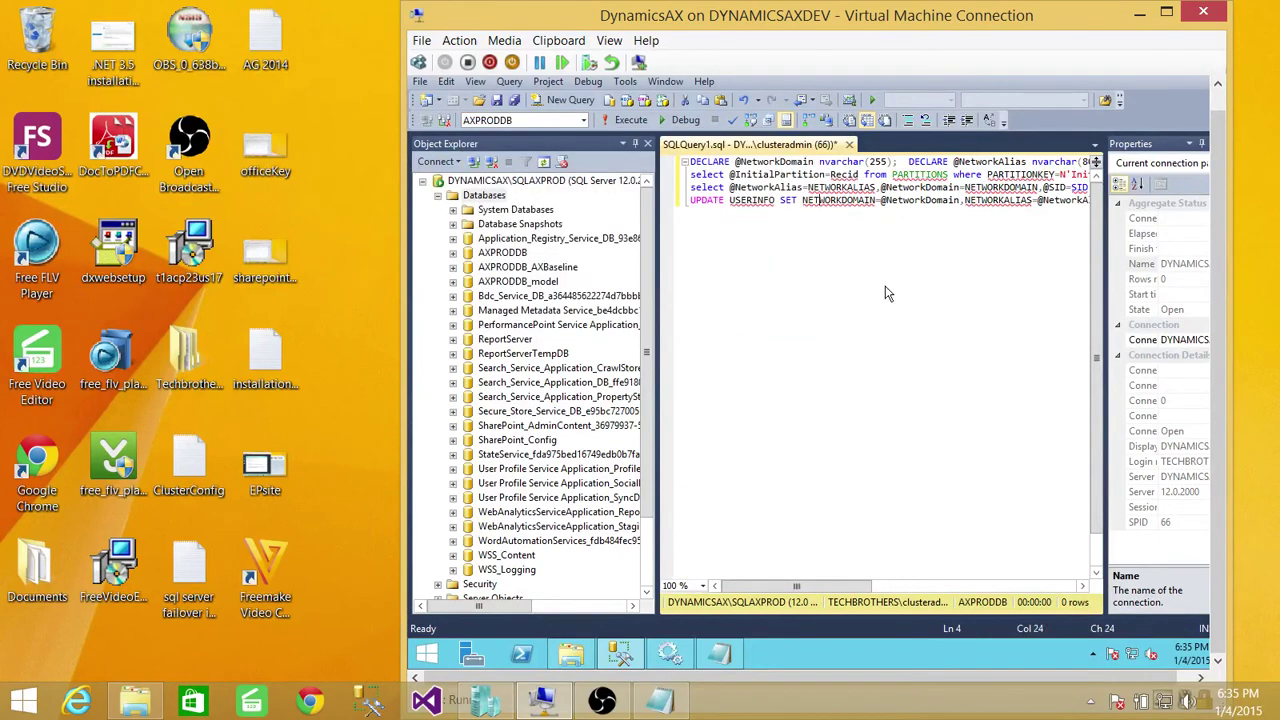
{"action": "left_click", "coordinate": [629, 123]}
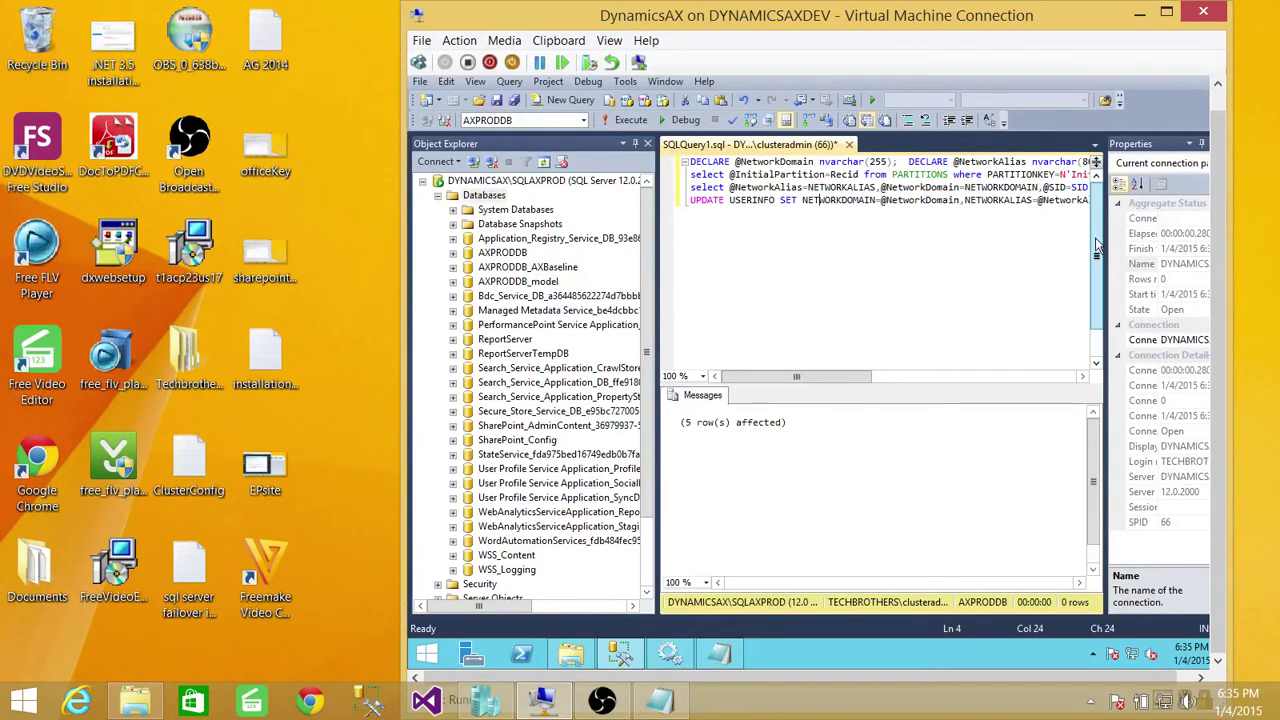
{"action": "scroll", "coordinate": [1096, 245], "scroll_direction": "down", "scroll_amount": 1}
{"action": "scroll", "coordinate": [1098, 255], "scroll_direction": "up", "scroll_amount": 1}
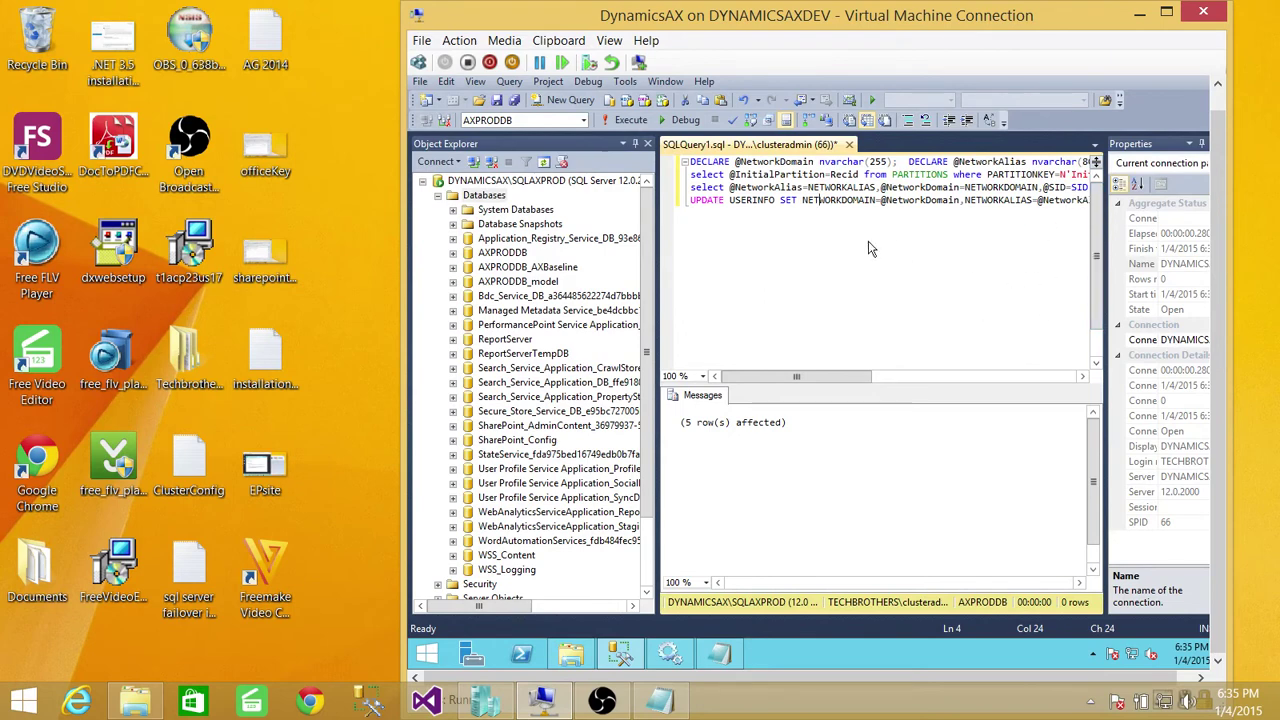
Minimize SQL Server Management Studio and review the remaining instructions in the virtual machine's command notes
{"action": "left_click_drag", "start_coordinate": [1220, 120], "coordinate": [1210, 85]}
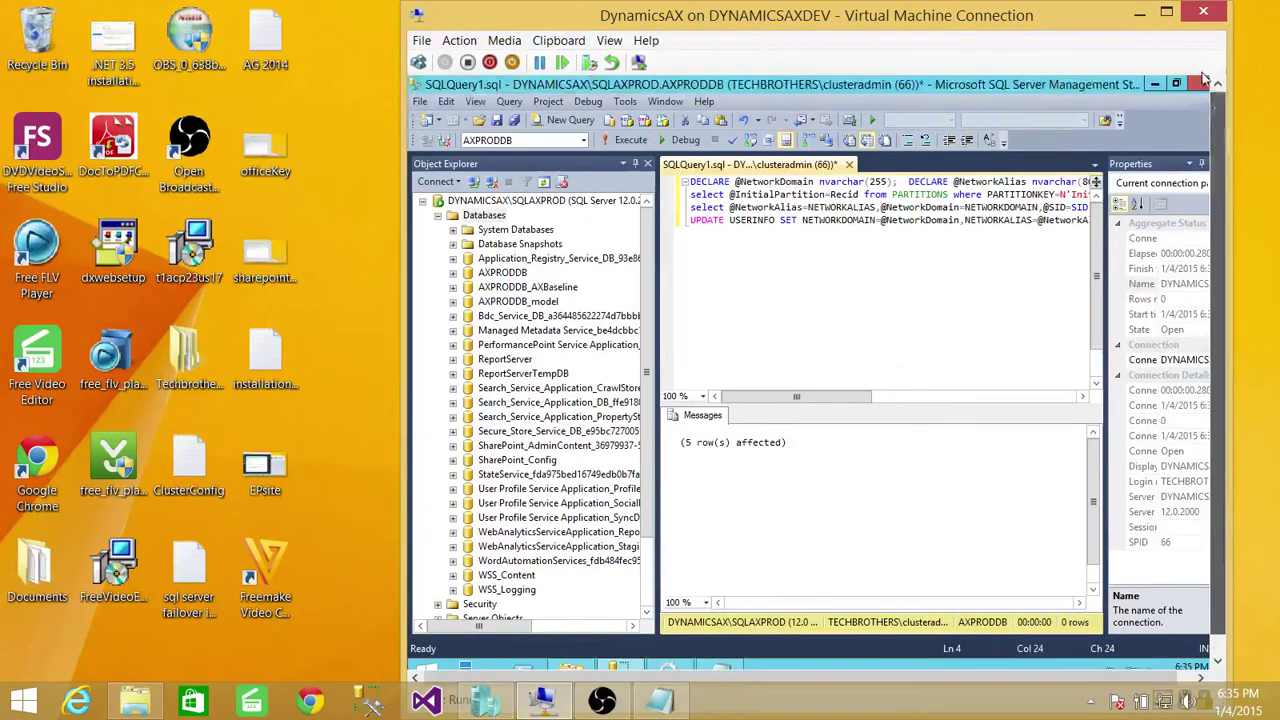
{"action": "left_click", "coordinate": [1154, 84]}
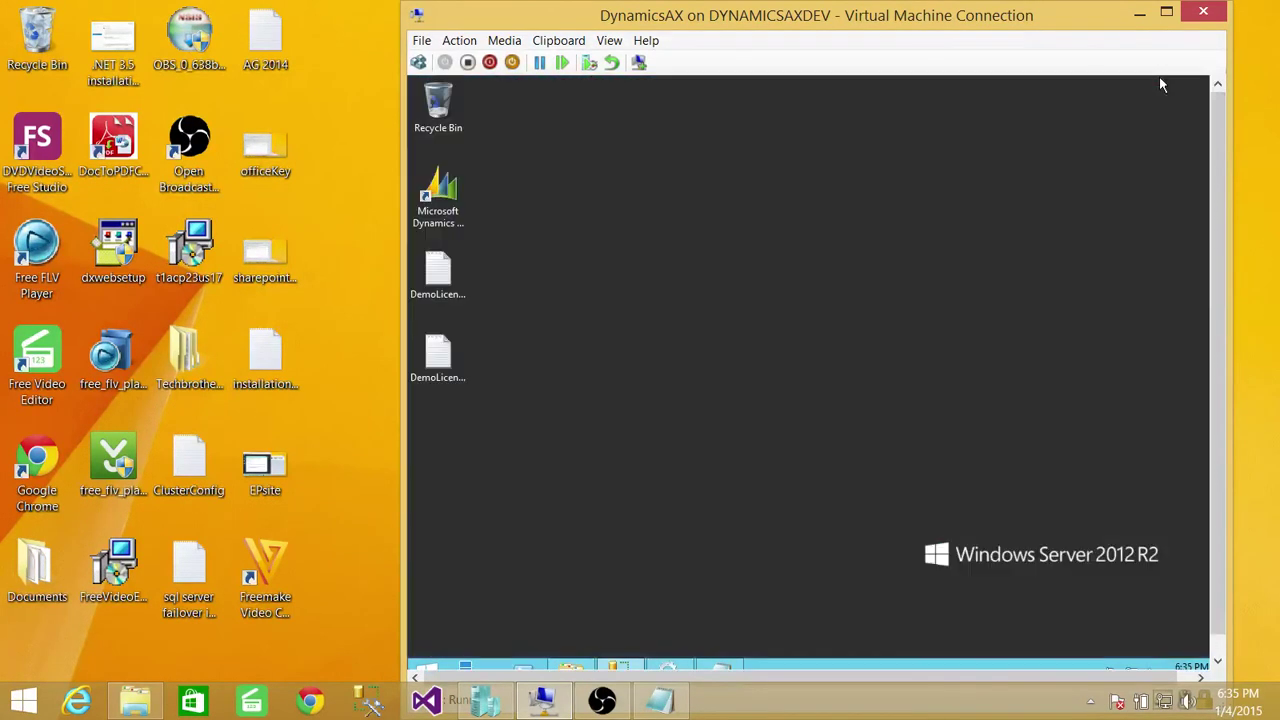
{"action": "left_click", "coordinate": [716, 668]}
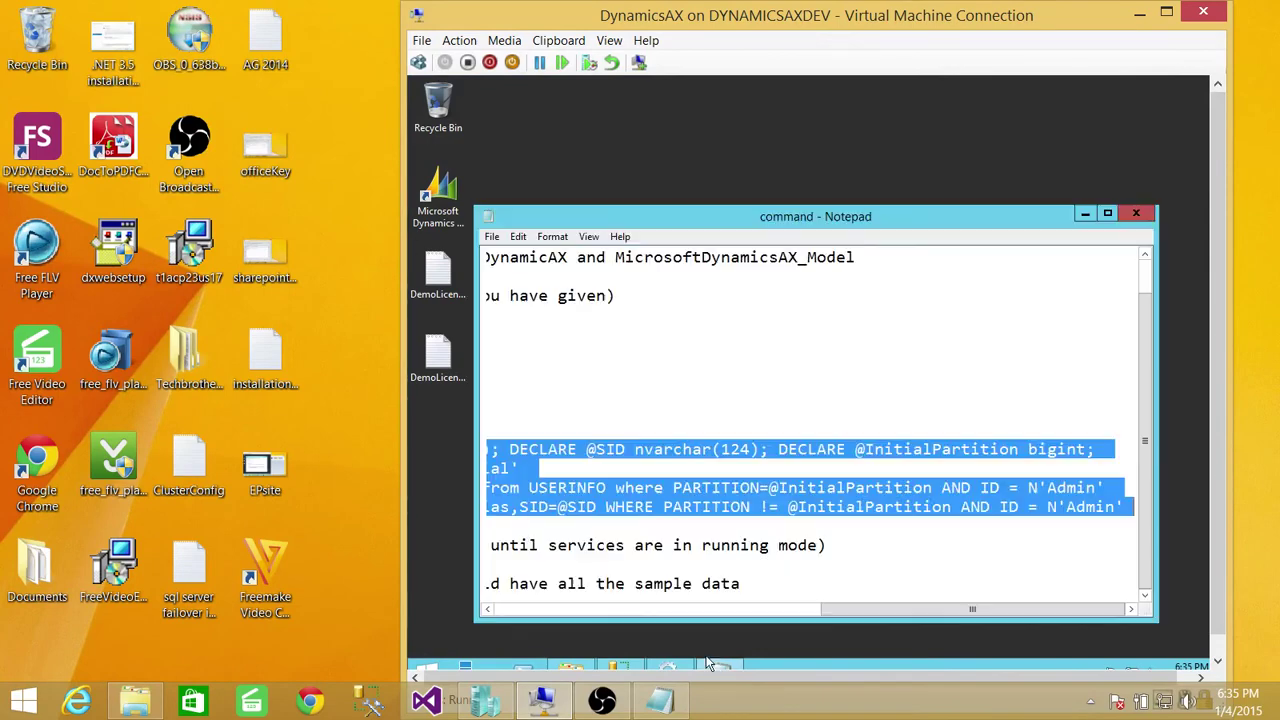
{"action": "left_click", "coordinate": [733, 510]}
{"action": "left_click_drag", "start_coordinate": [841, 609], "coordinate": [517, 607]}
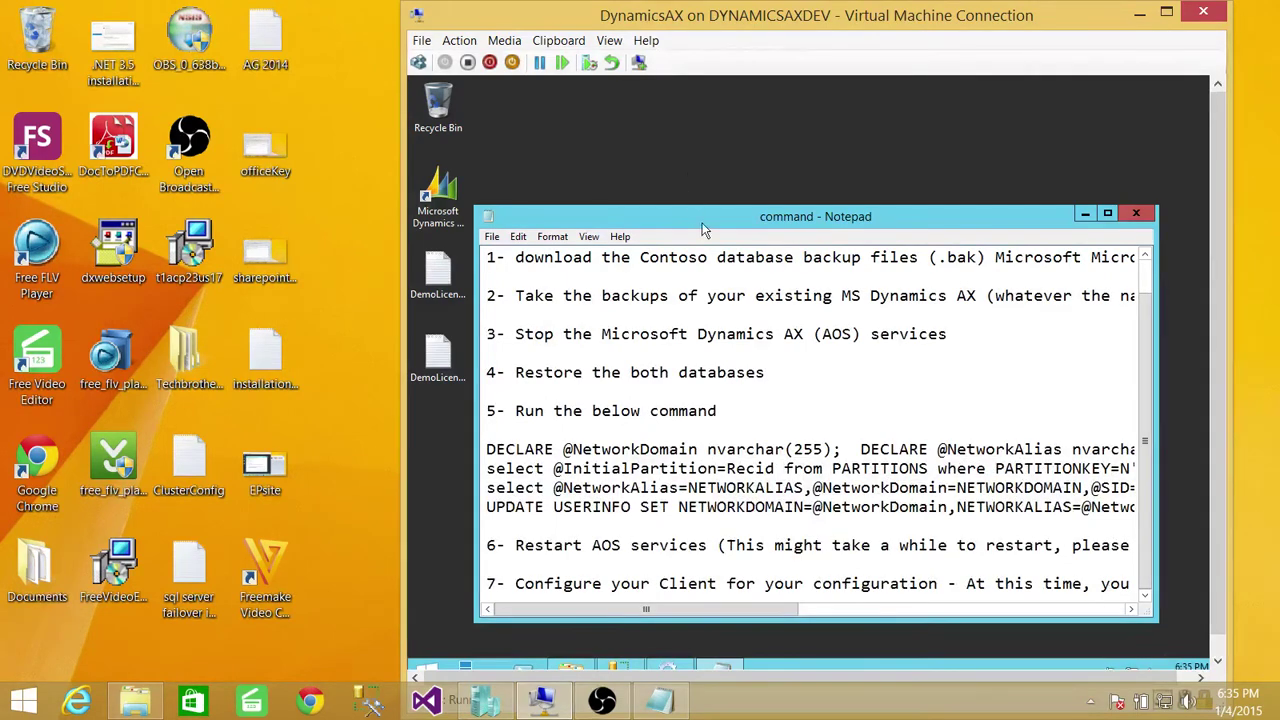
{"action": "left_click_drag", "start_coordinate": [701, 216], "coordinate": [679, 106]}
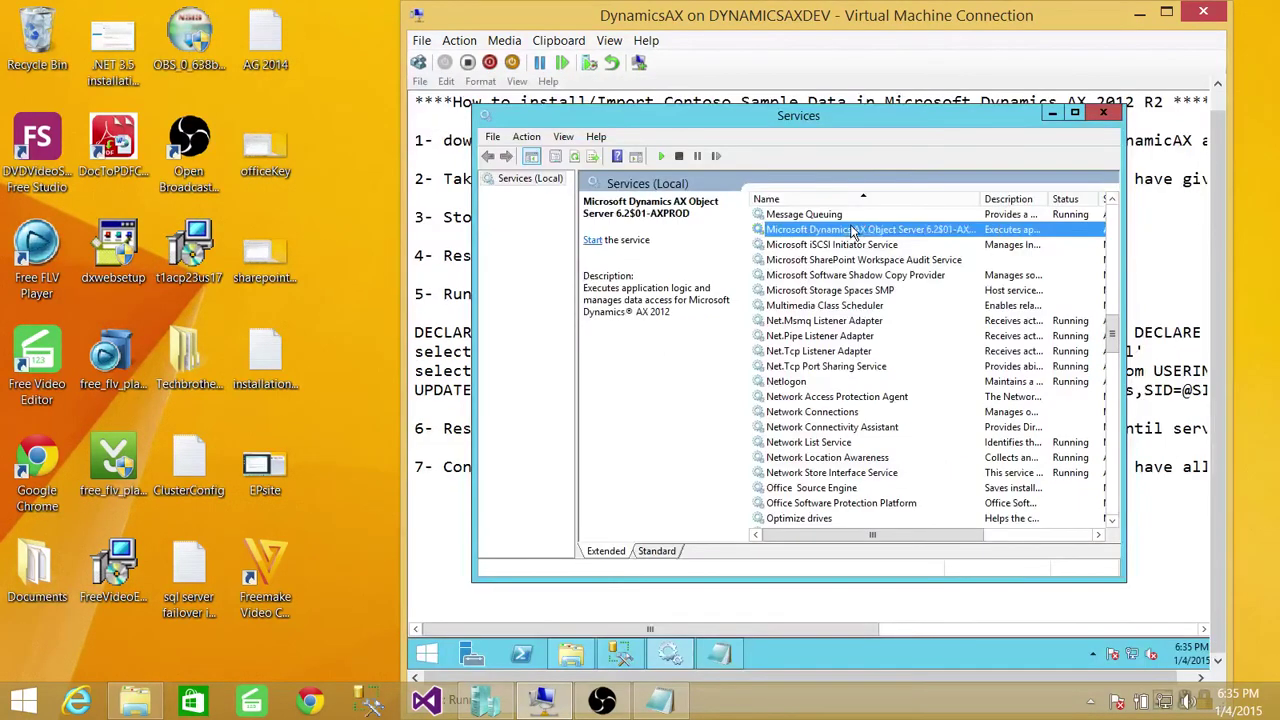
Start the Microsoft Dynamics AX Object Server 6.2 AXPROD service in the Services console
{"action": "right_click", "coordinate": [870, 229]}
{"action": "left_click", "coordinate": [955, 240]}
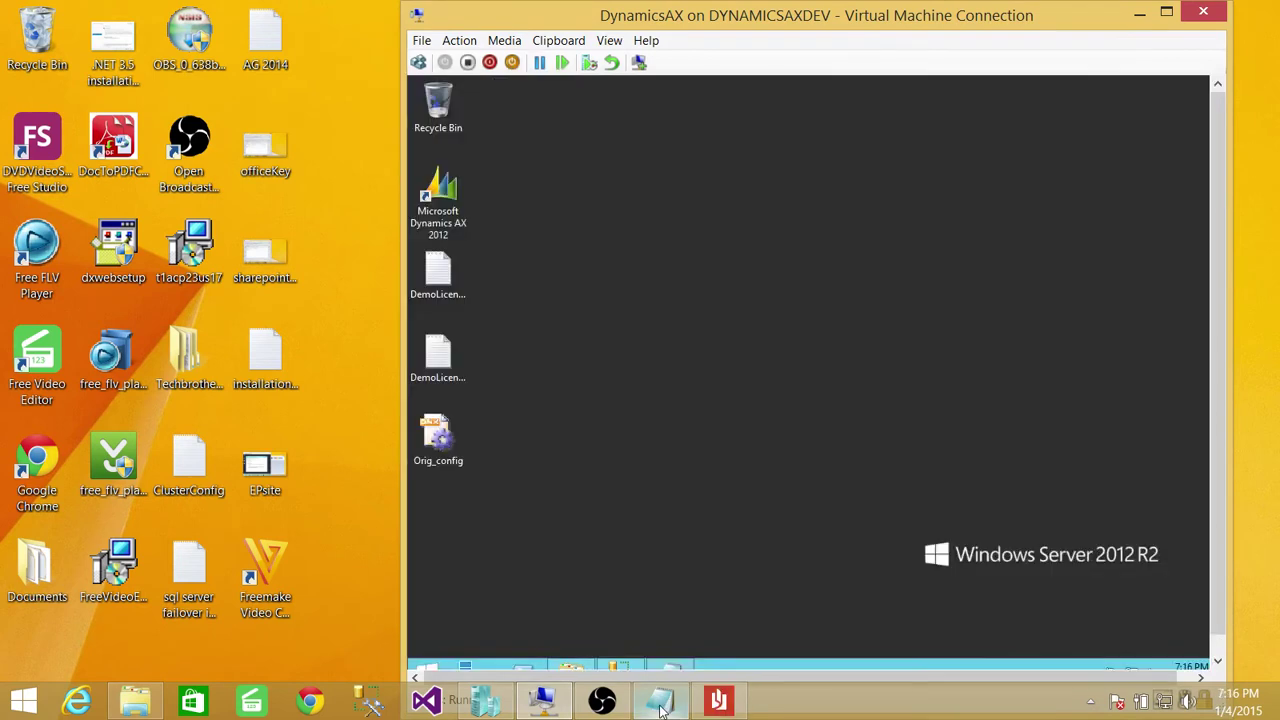
Review the client configuration instruction in the command Notepad notes and minimize them
{"action": "mouse_move", "coordinate": [660, 708]}
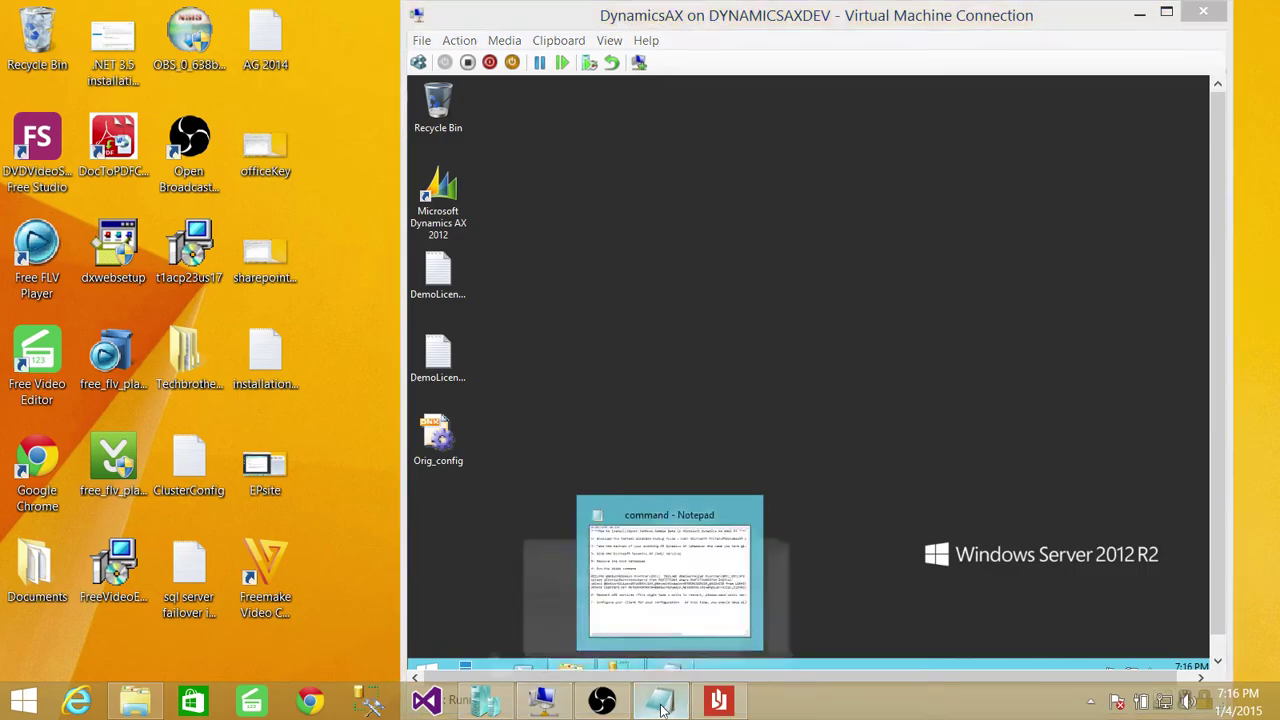
{"action": "left_click", "coordinate": [660, 708]}
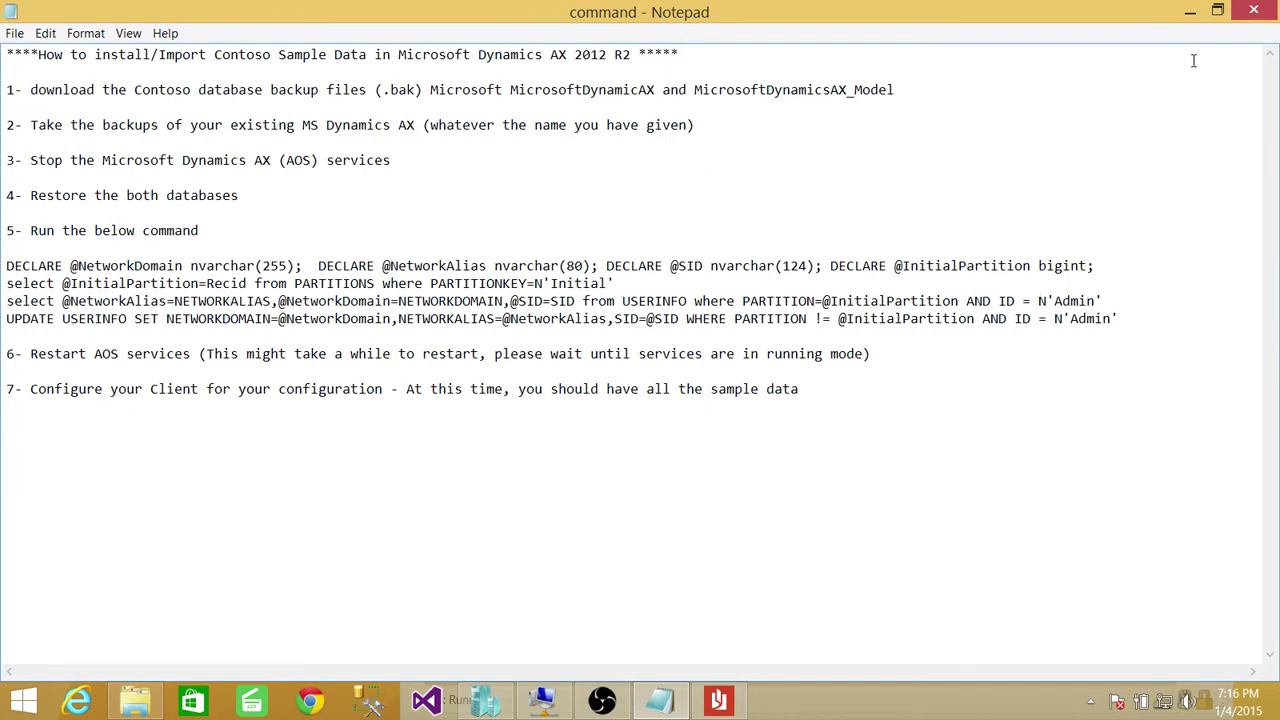
{"action": "left_click", "coordinate": [1190, 11]}
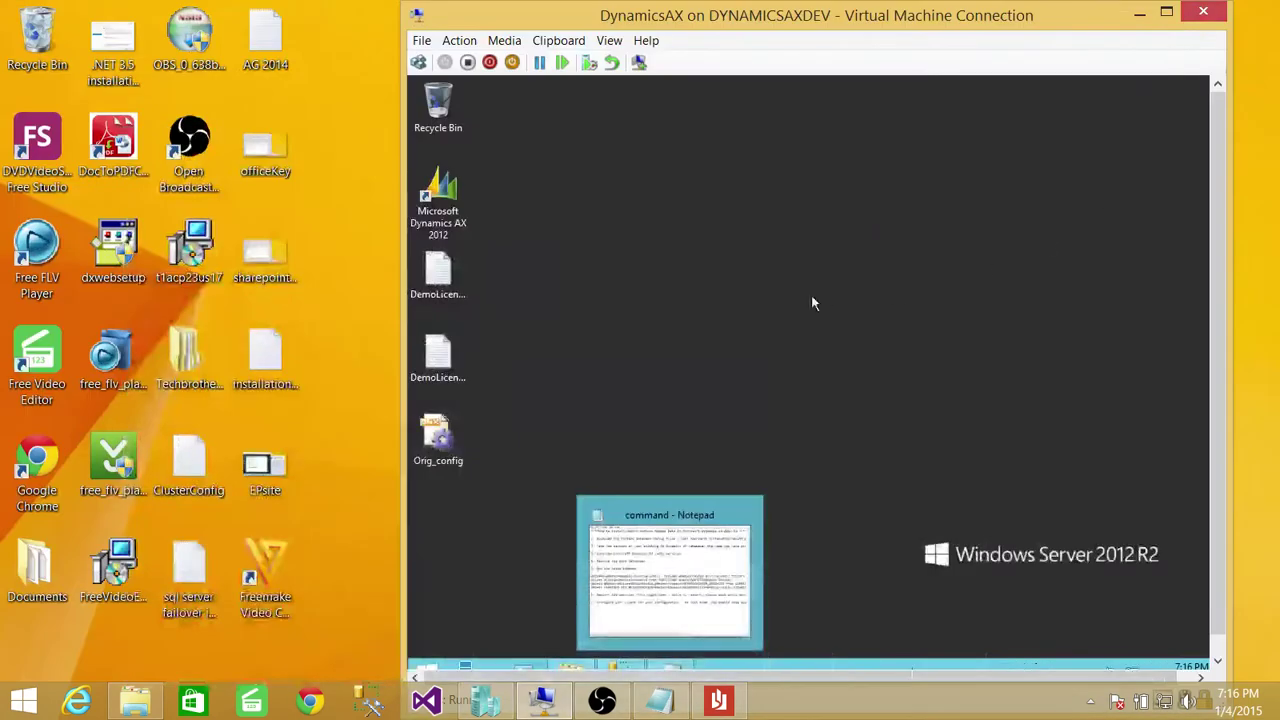
Find and open Microsoft Dynamics AX 2012 Configuration on the virtual machine
{"action": "left_click", "coordinate": [430, 668]}
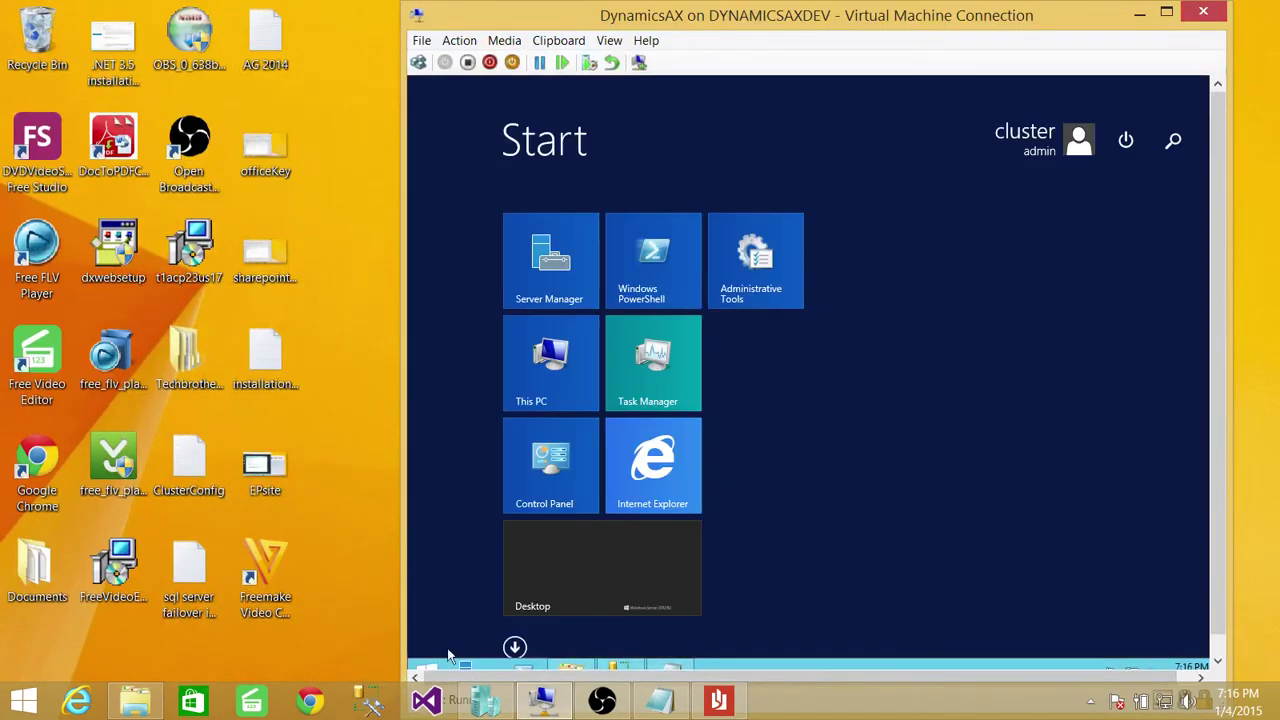
{"action": "left_click", "coordinate": [1176, 143]}
{"action": "type", "text": "Dynamics AX 2012"}
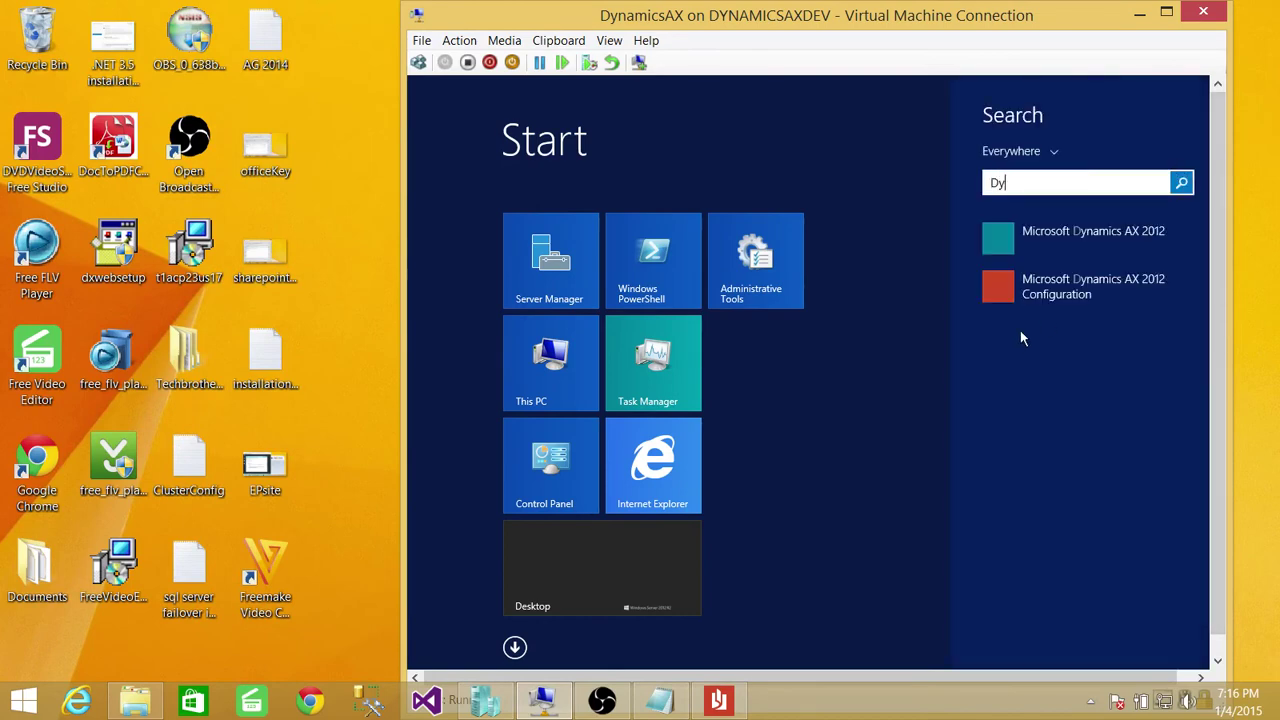
{"action": "left_click", "coordinate": [1060, 298]}
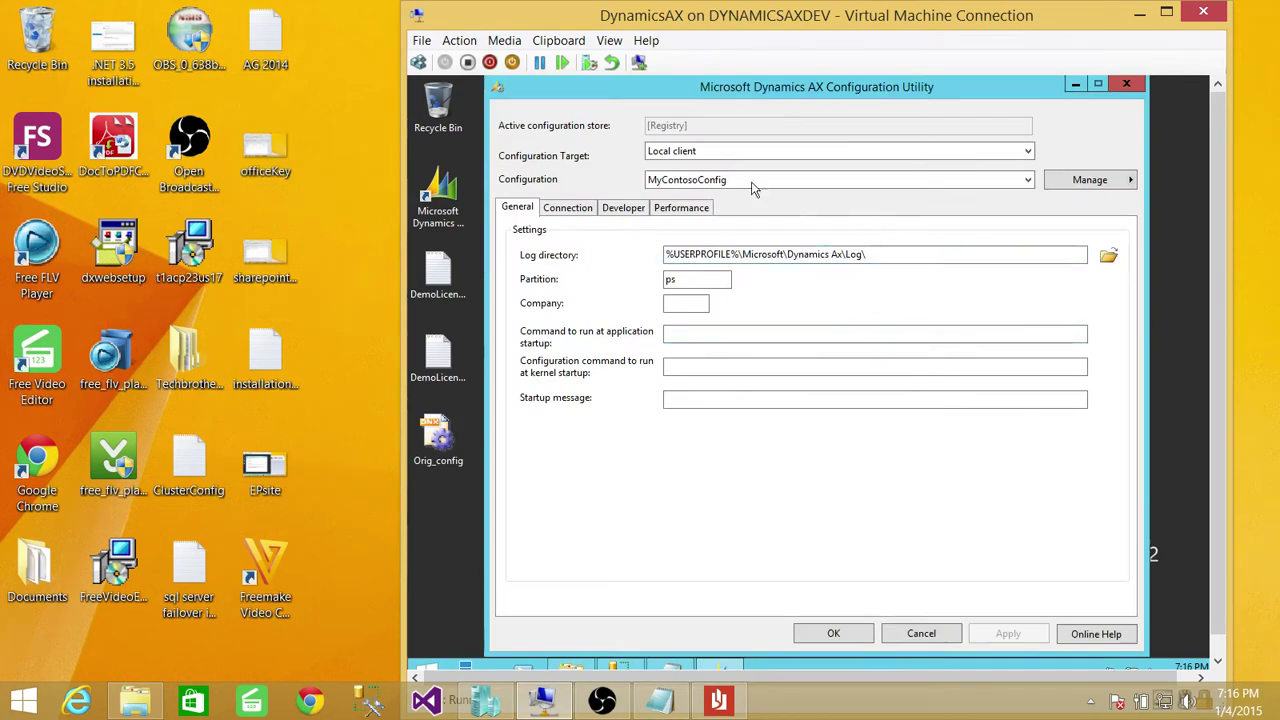
Look through the available client configurations and keep MyContosoConfig selected
{"action": "left_click", "coordinate": [1024, 185]}
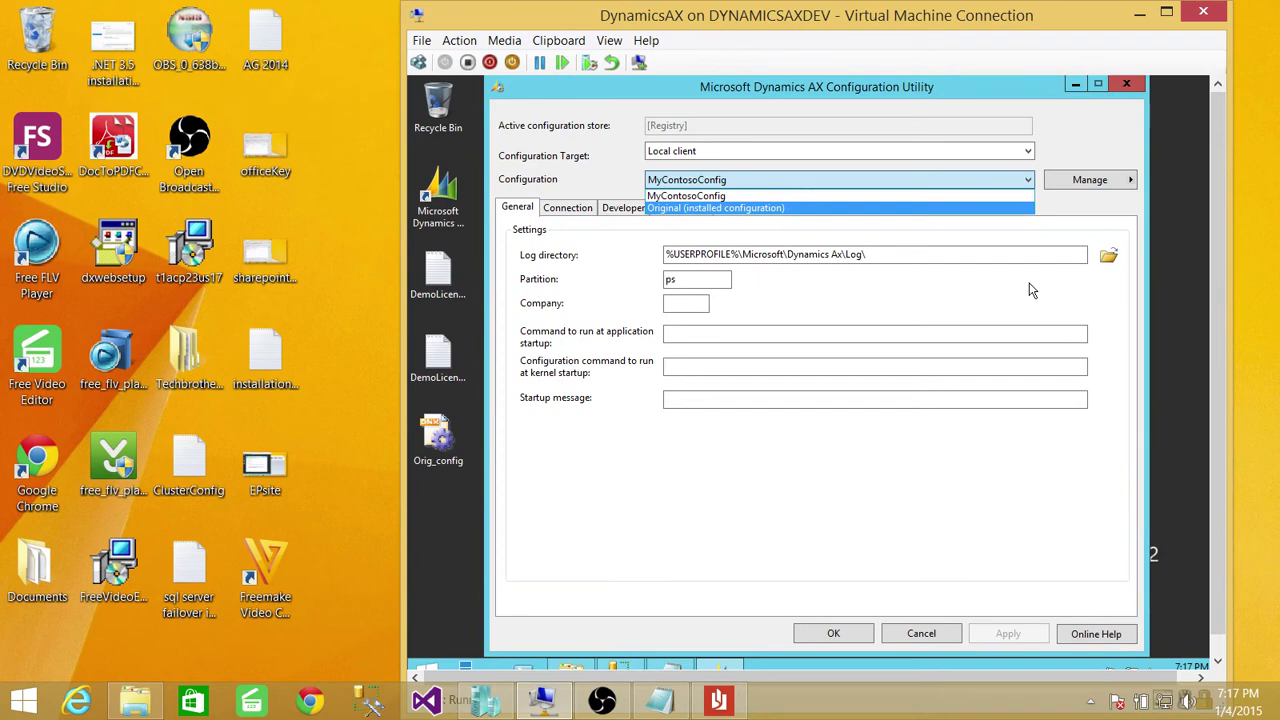
{"action": "left_click", "coordinate": [993, 174]}
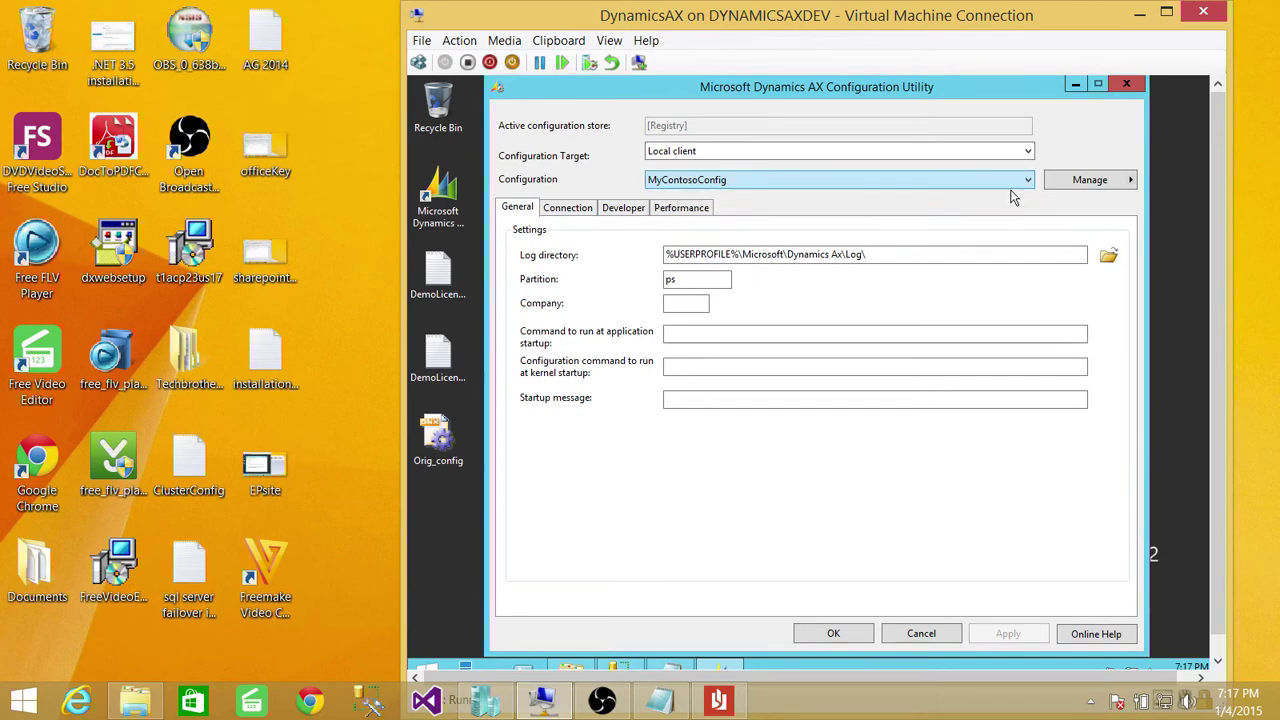
{"action": "left_click", "coordinate": [848, 176]}
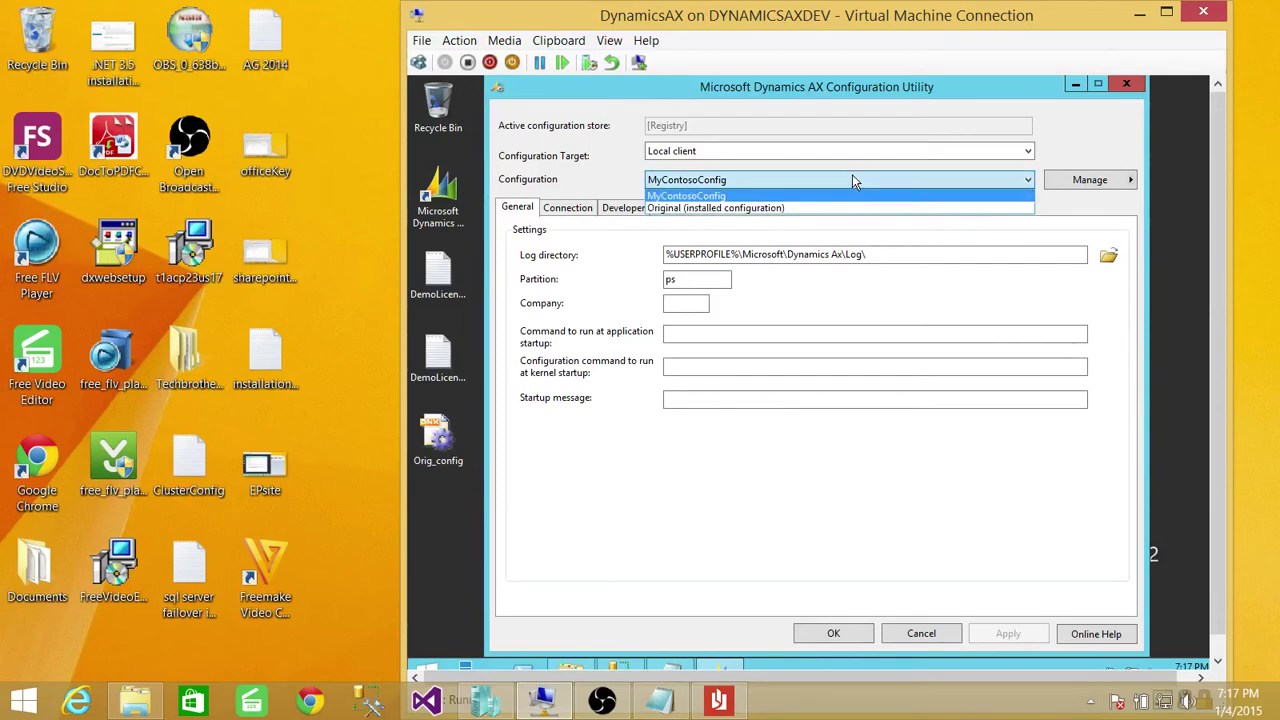
{"action": "left_click", "coordinate": [904, 222]}
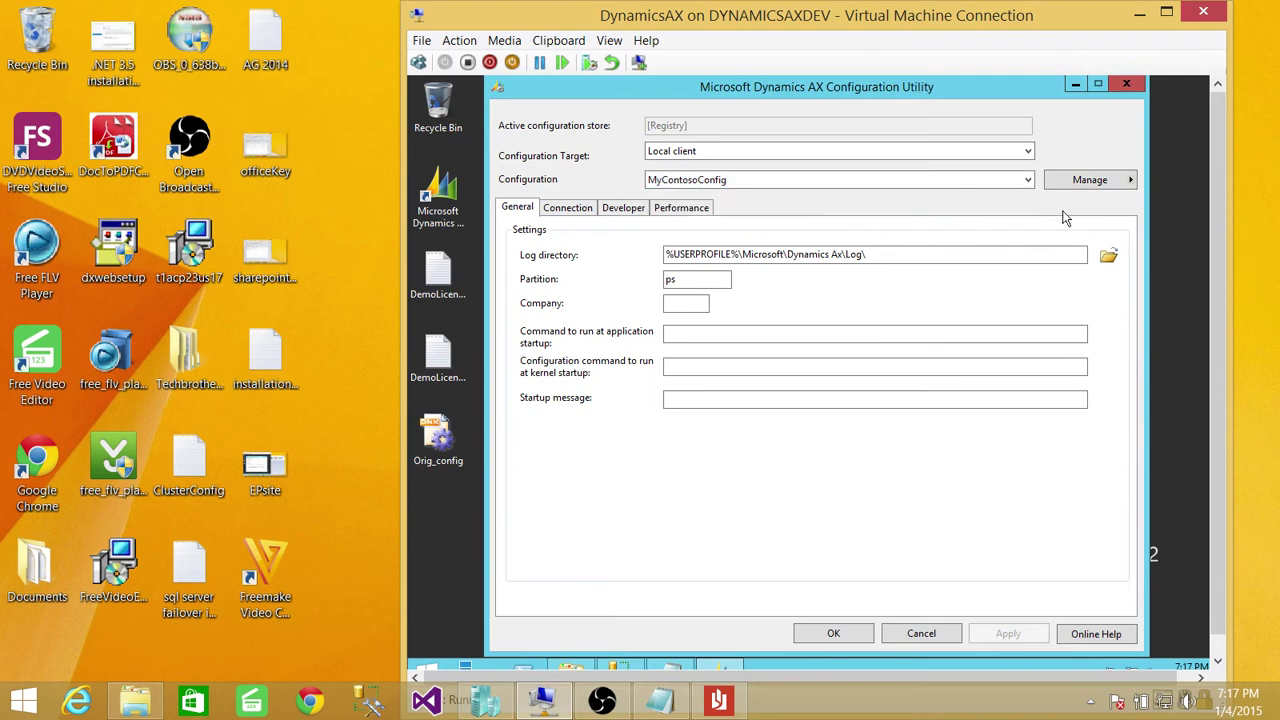
Save the MyContosoConfig client configuration to a file named Orig_config_2 on the desktop
{"action": "left_click", "coordinate": [1088, 183]}
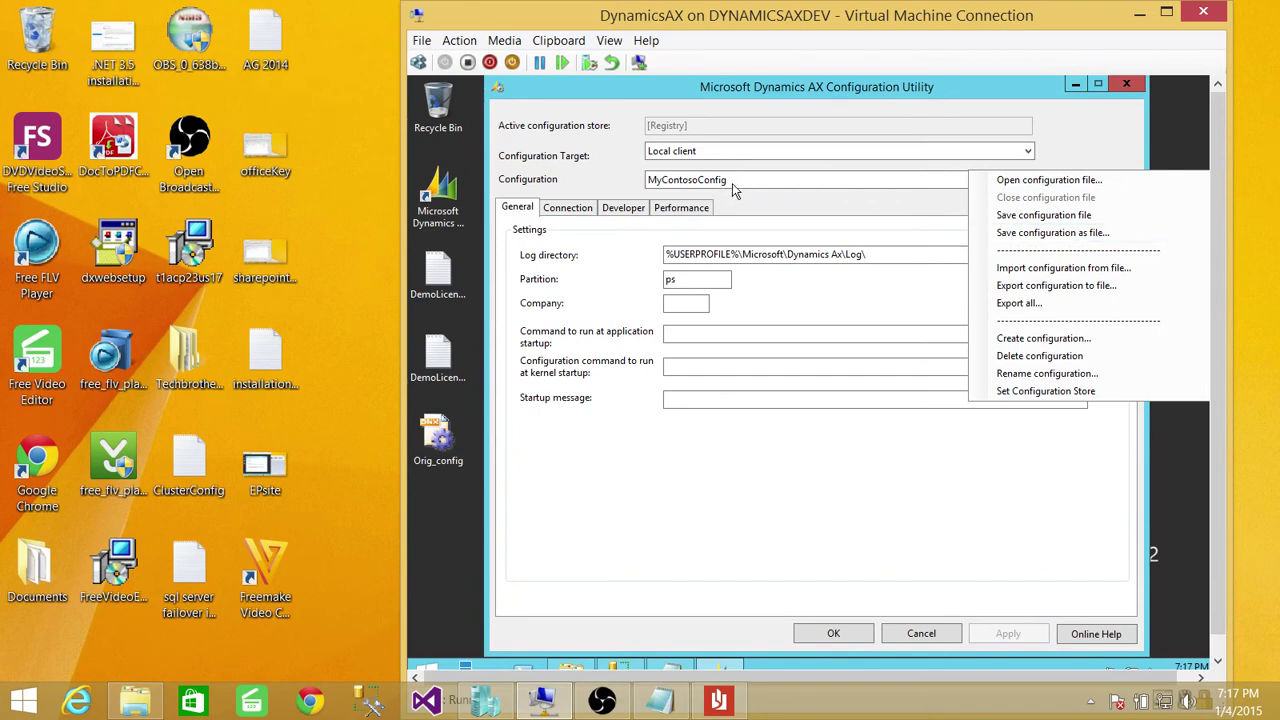
{"action": "left_click", "coordinate": [1050, 232]}
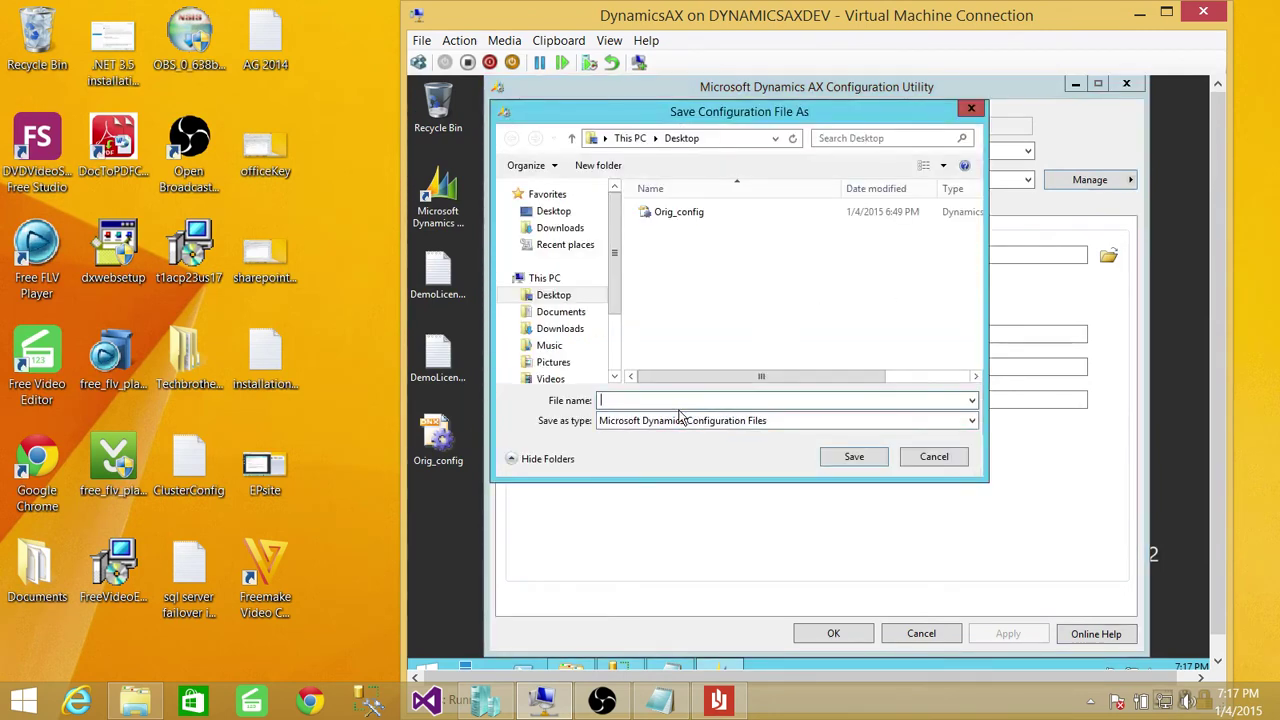
{"action": "type", "text": "Orig_confi"}
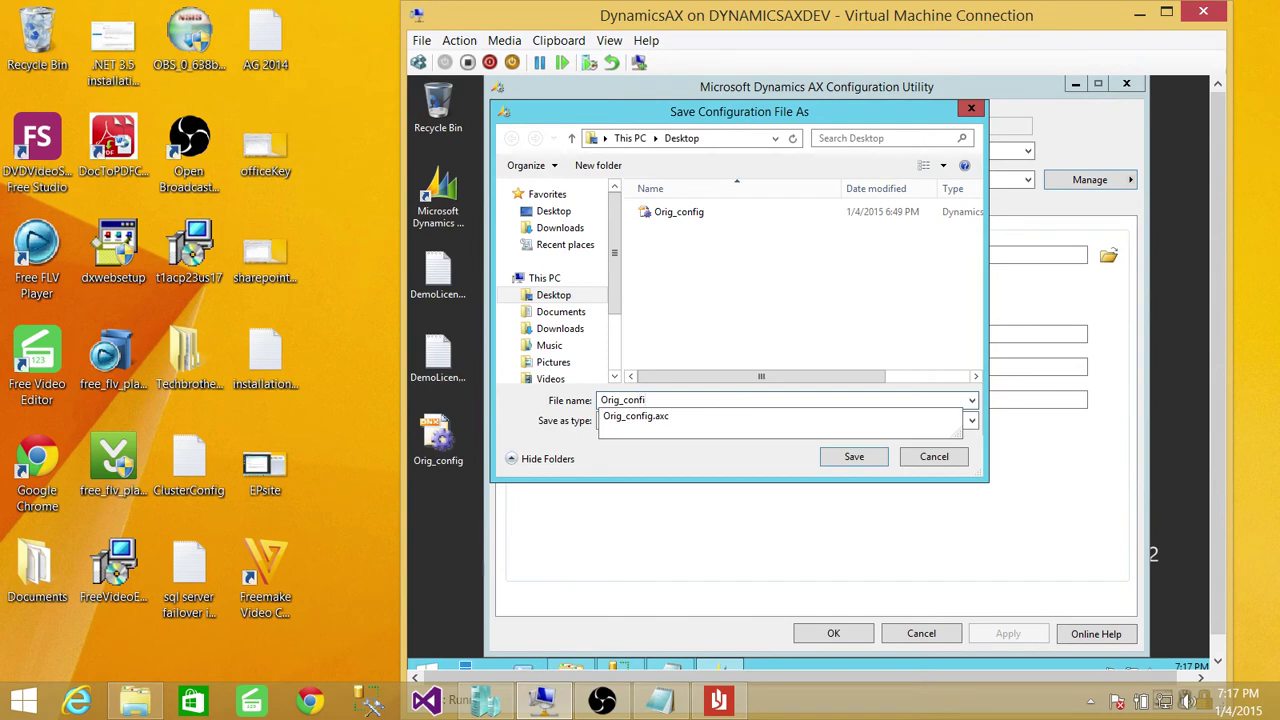
{"action": "type", "text": "g_"}
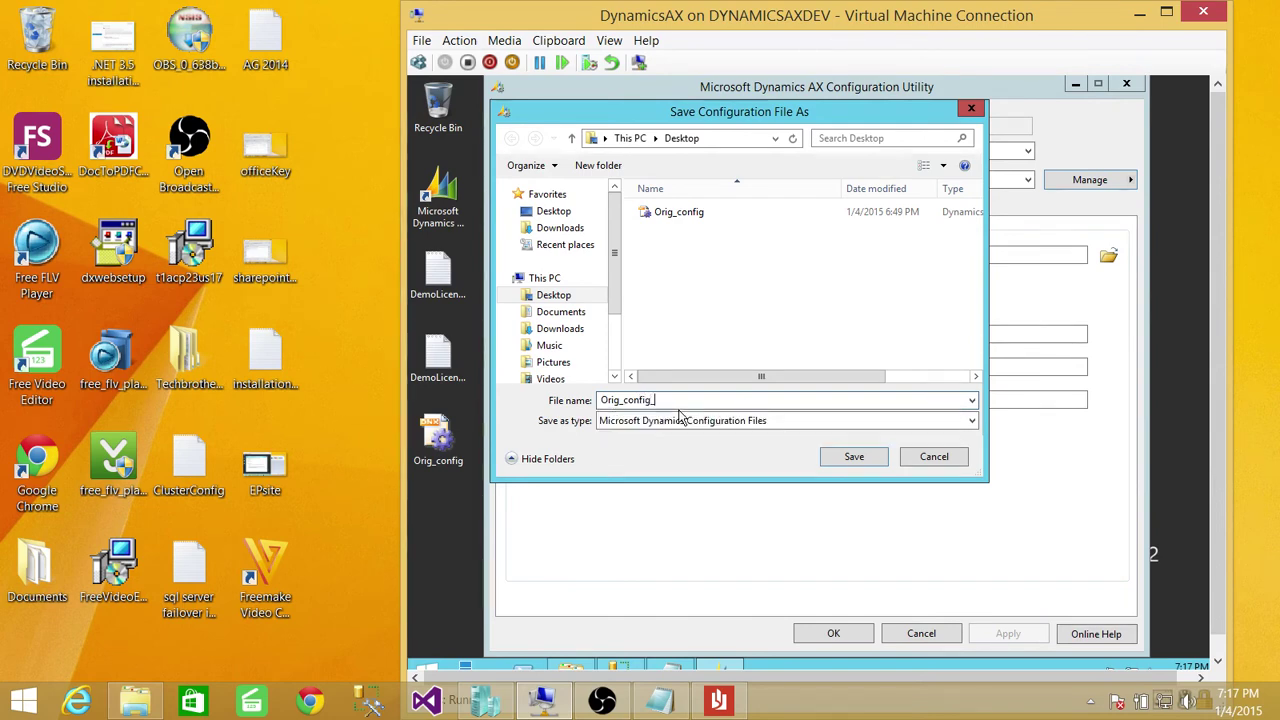
{"action": "type", "text": "2"}
{"action": "left_click", "coordinate": [856, 457]}
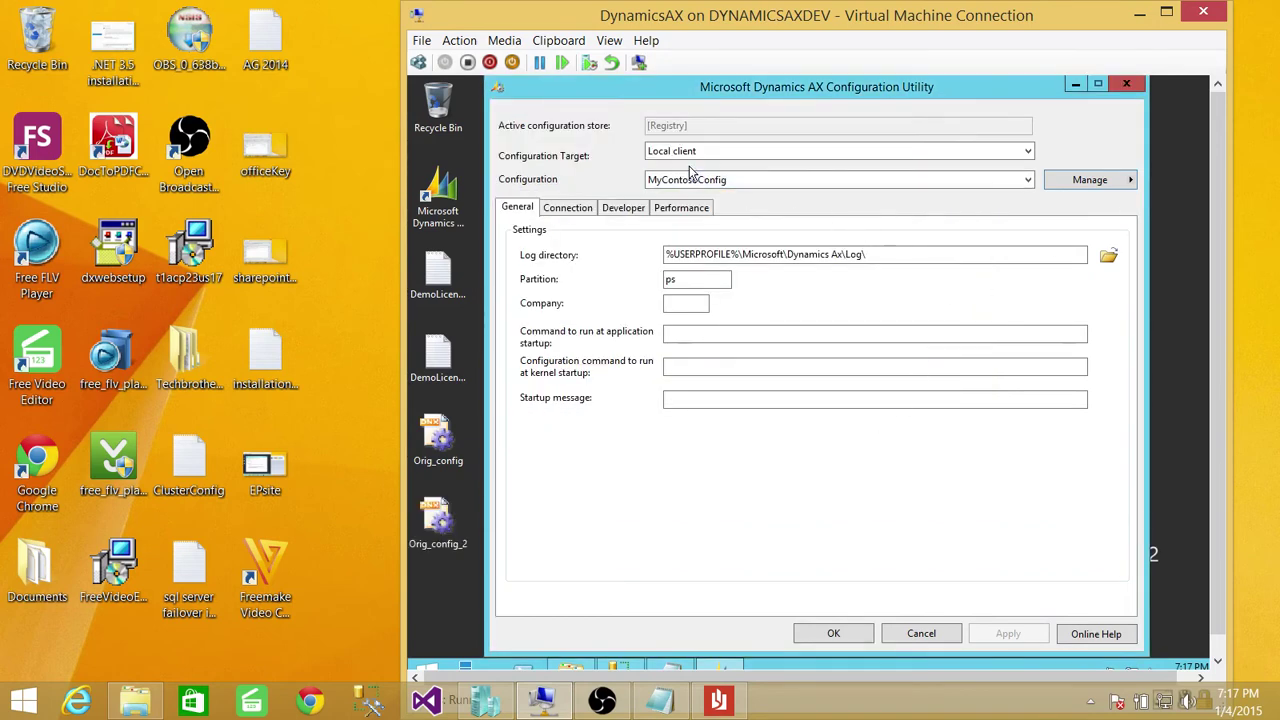
{"action": "left_click", "coordinate": [1124, 182]}
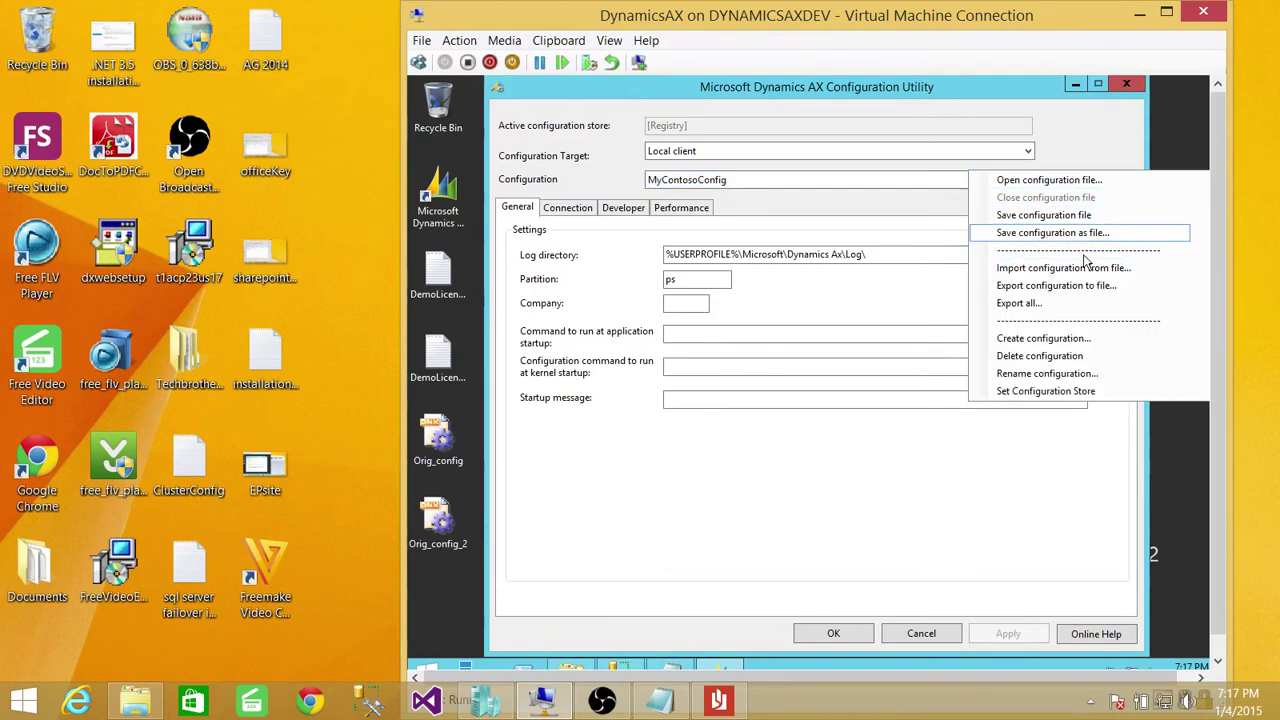
{"action": "left_click", "coordinate": [1043, 338]}
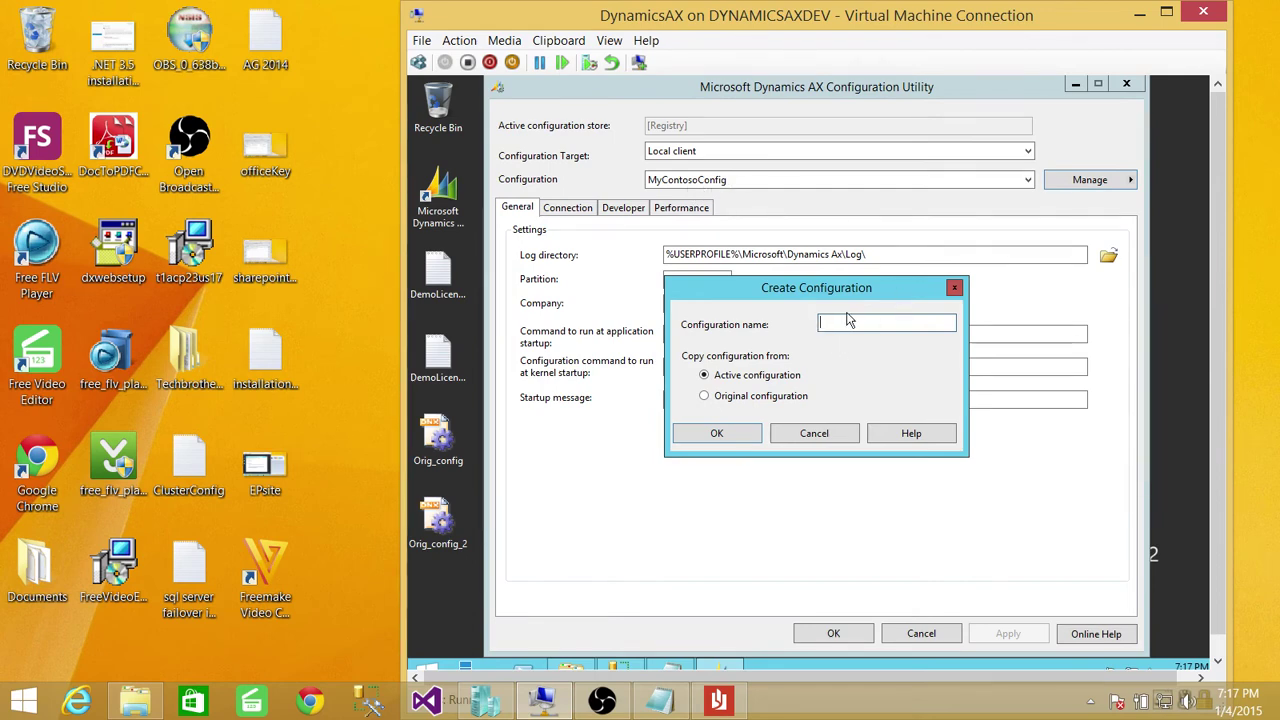
{"action": "left_click", "coordinate": [814, 434]}
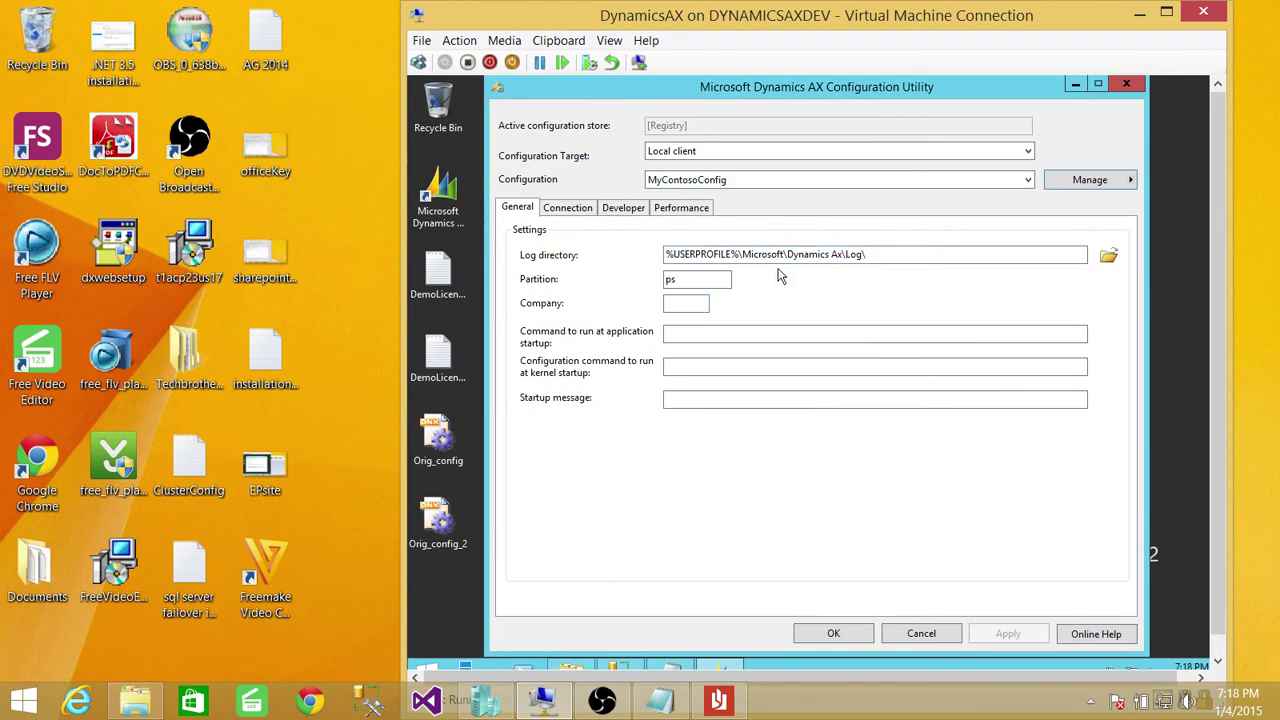
Clear the partition value and look up the available partition IDs under Access the partitions in the Contoso test dataset PDF
{"action": "left_click_drag", "start_coordinate": [690, 280], "coordinate": [657, 284]}
{"action": "key", "text": "BackSpace"}
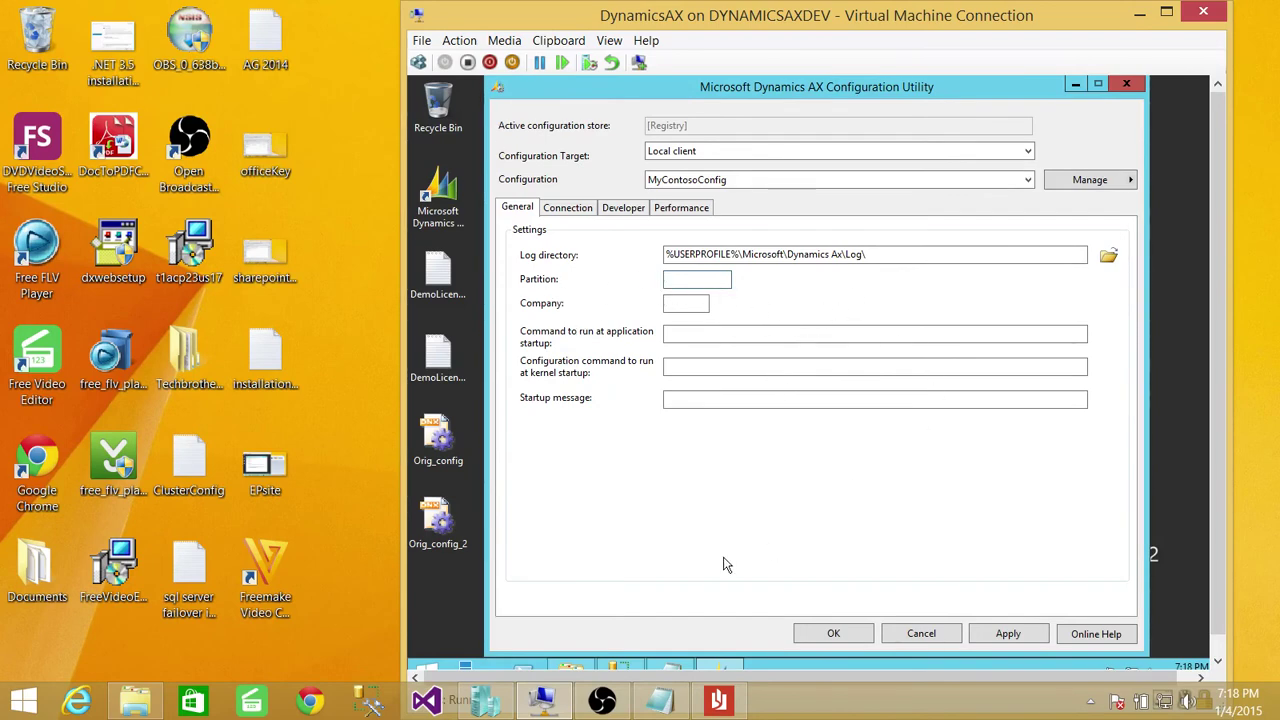
{"action": "left_click", "coordinate": [718, 700]}
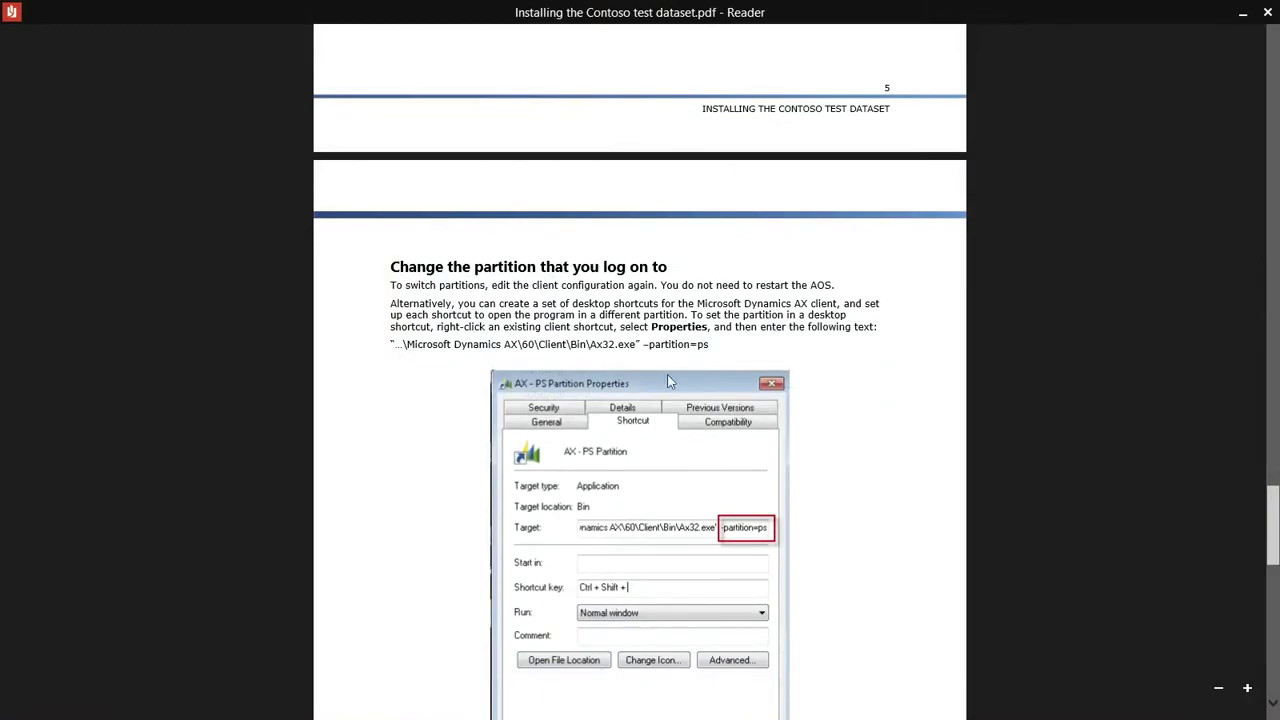
{"action": "scroll", "coordinate": [664, 377], "scroll_direction": "up", "scroll_amount": 15}
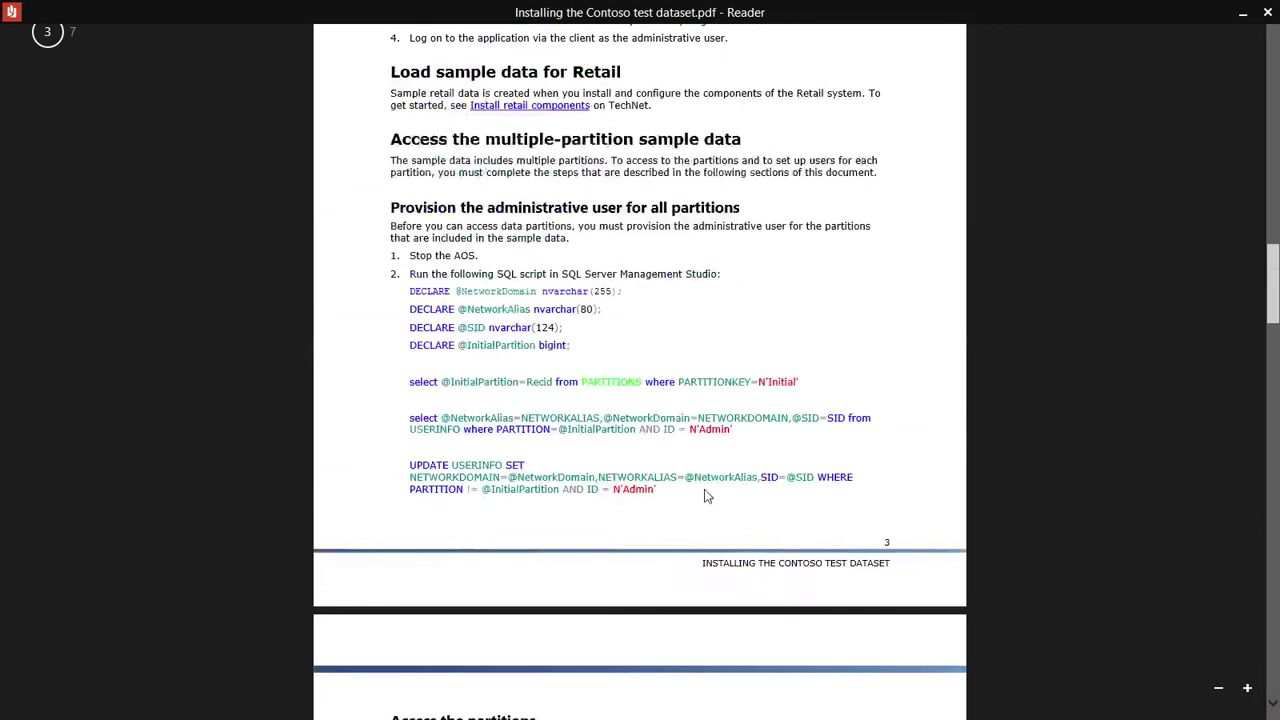
{"action": "scroll", "coordinate": [704, 496], "scroll_direction": "down", "scroll_amount": 3}
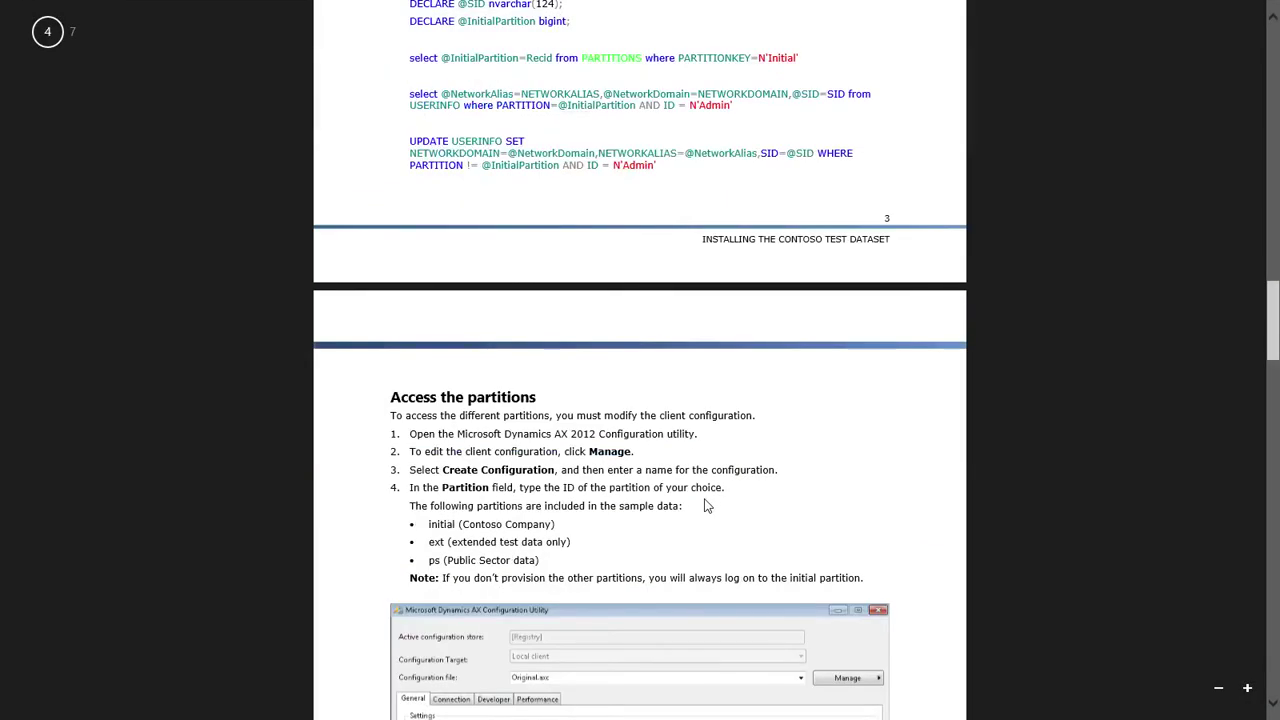
{"action": "scroll", "coordinate": [704, 506], "scroll_direction": "down", "scroll_amount": 1}
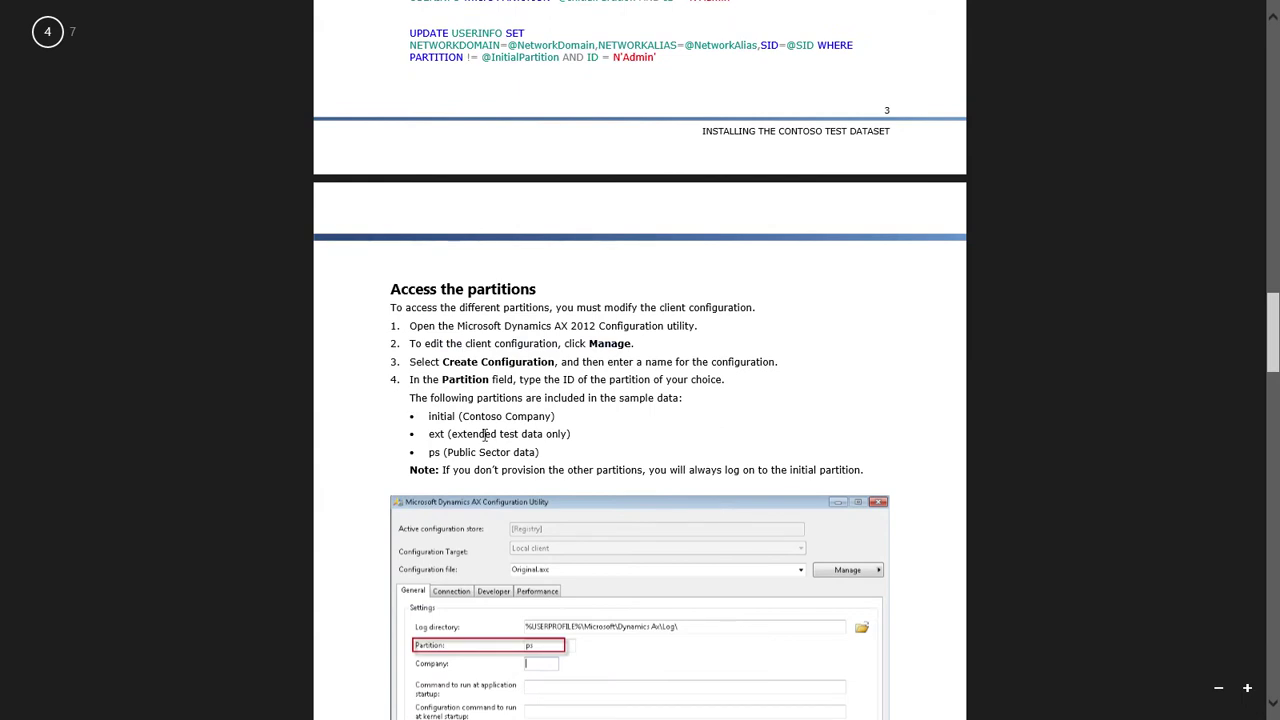
{"action": "left_click_drag", "start_coordinate": [428, 416], "coordinate": [575, 449]}
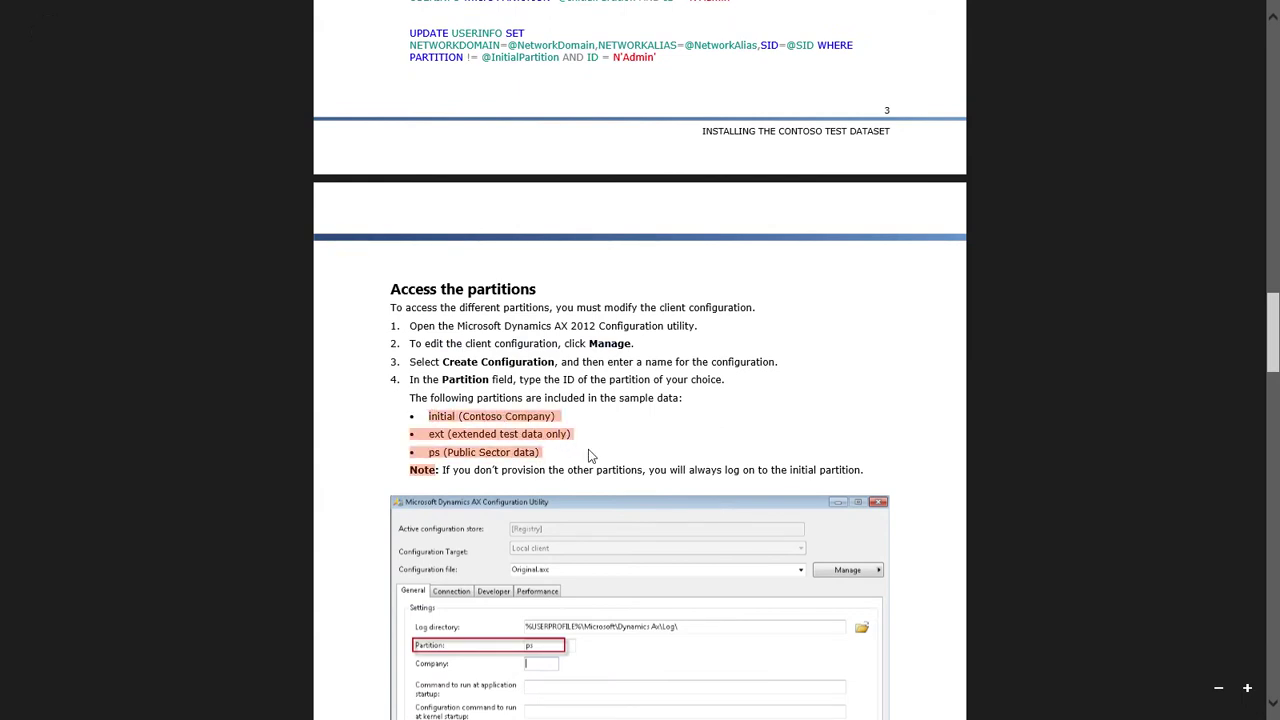
{"action": "left_click", "coordinate": [432, 433]}
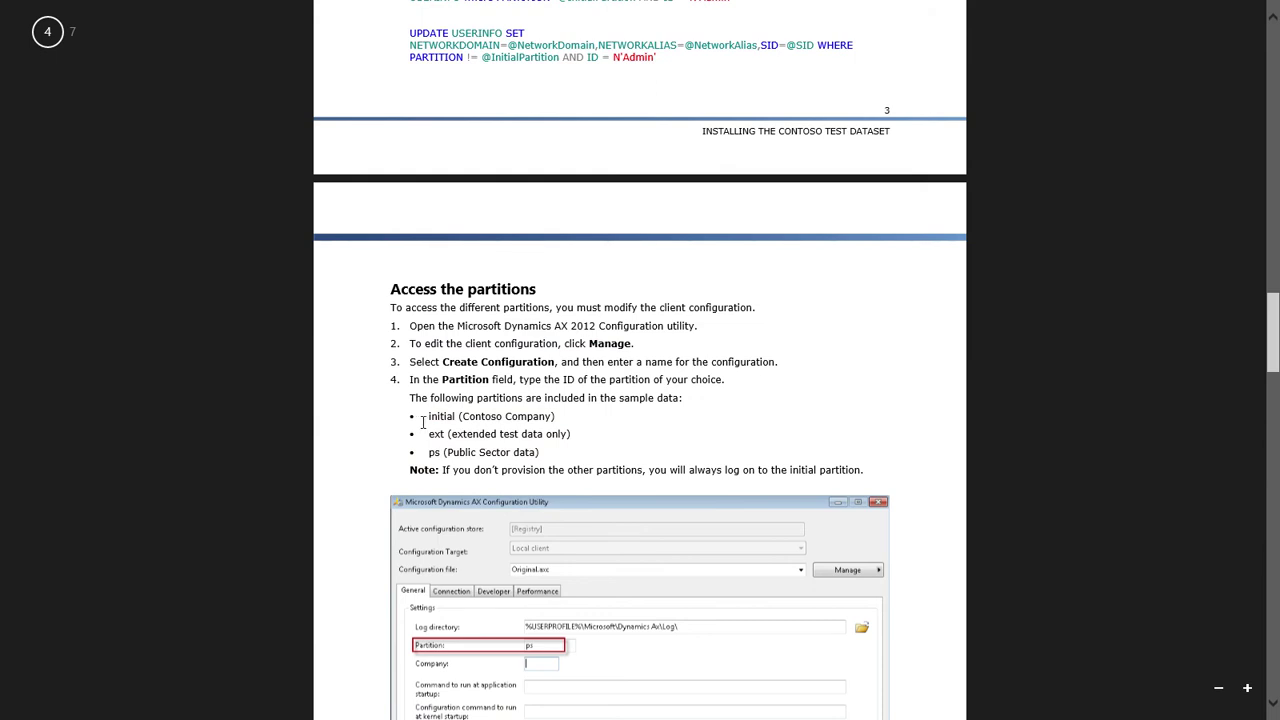
{"action": "left_click_drag", "start_coordinate": [426, 437], "coordinate": [442, 437]}
{"action": "left_click", "coordinate": [591, 455]}
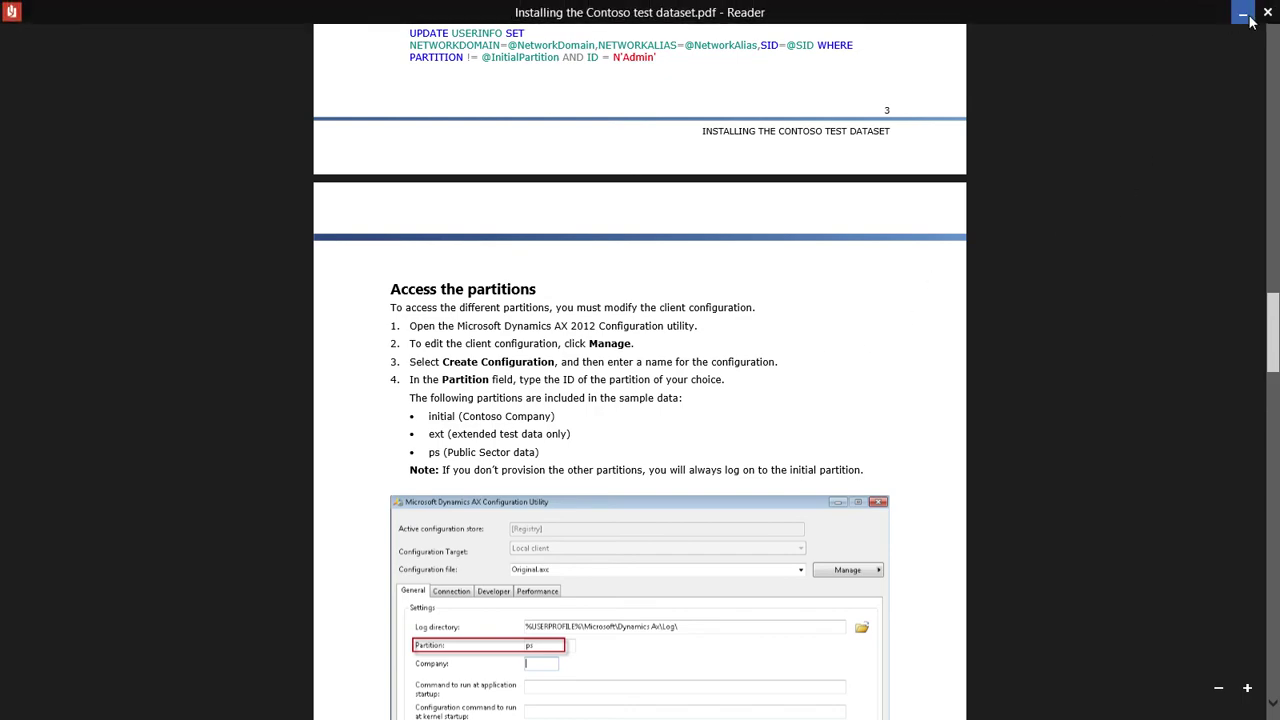
{"action": "left_click", "coordinate": [1245, 12]}
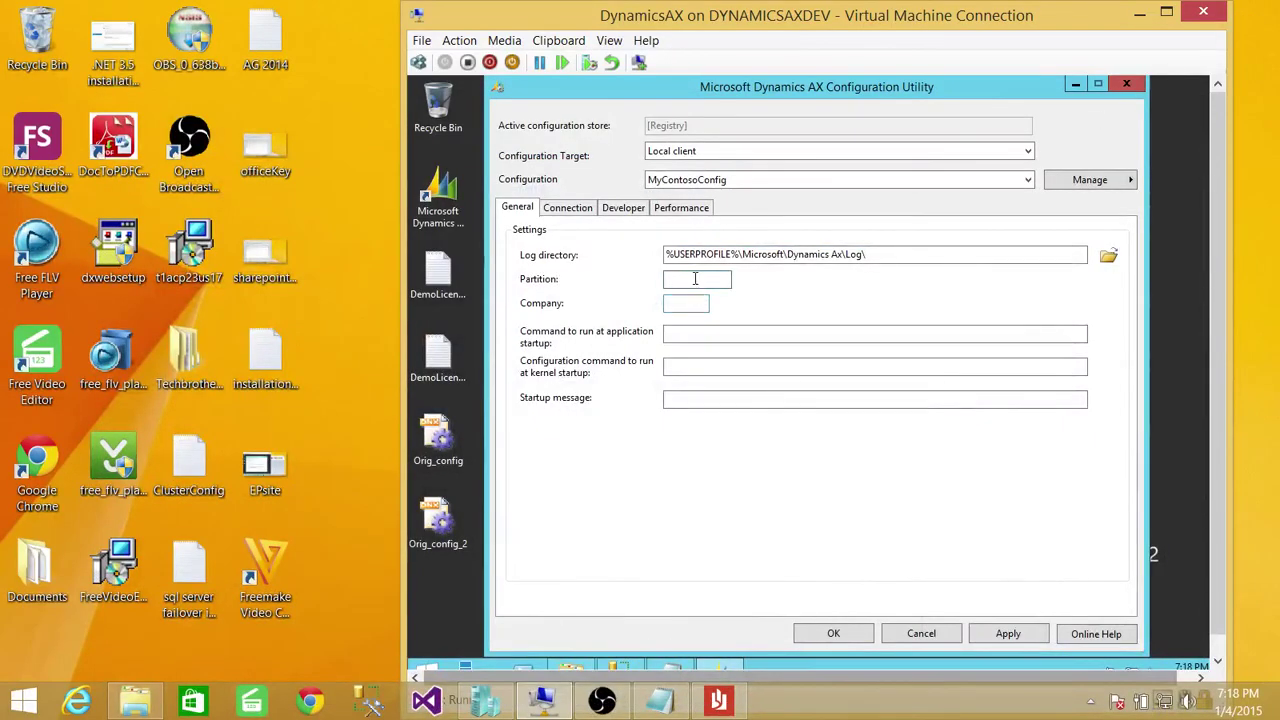
Set the partition of MyContosoConfig to initial, then apply the change and close the configuration utility
{"action": "type", "text": "initial"}
{"action": "left_click", "coordinate": [1012, 637]}
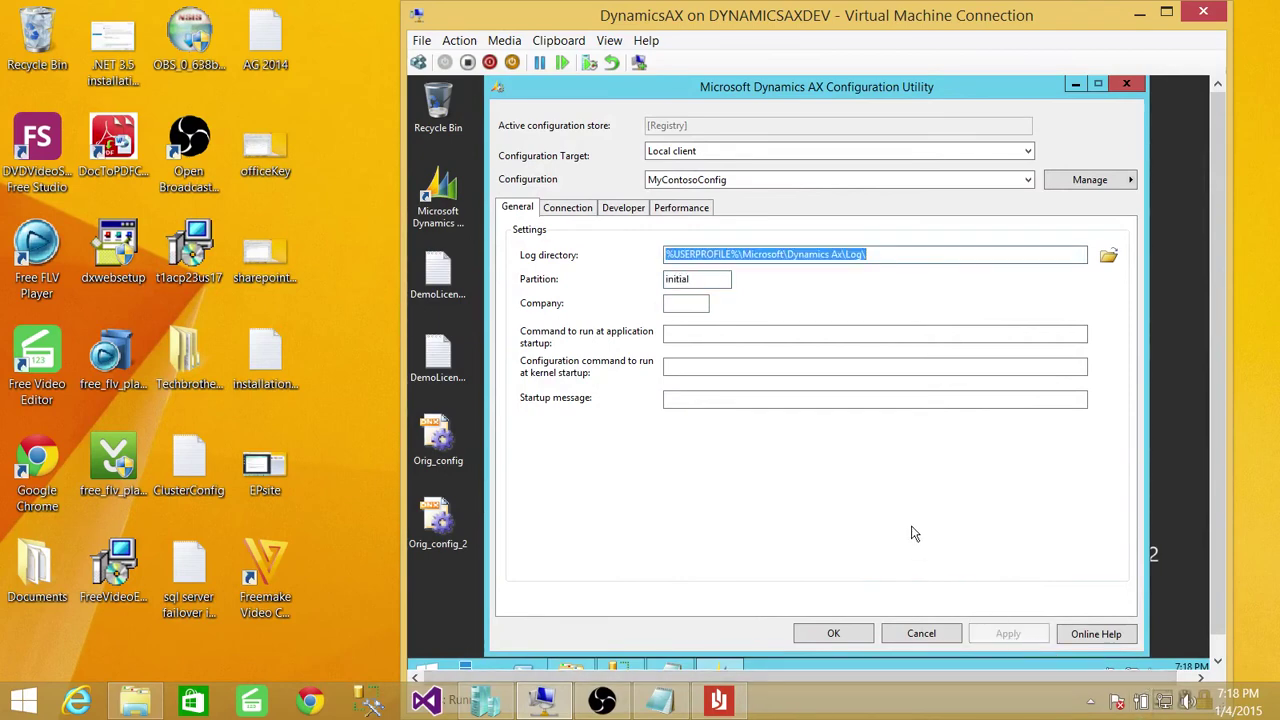
{"action": "left_click", "coordinate": [825, 634]}
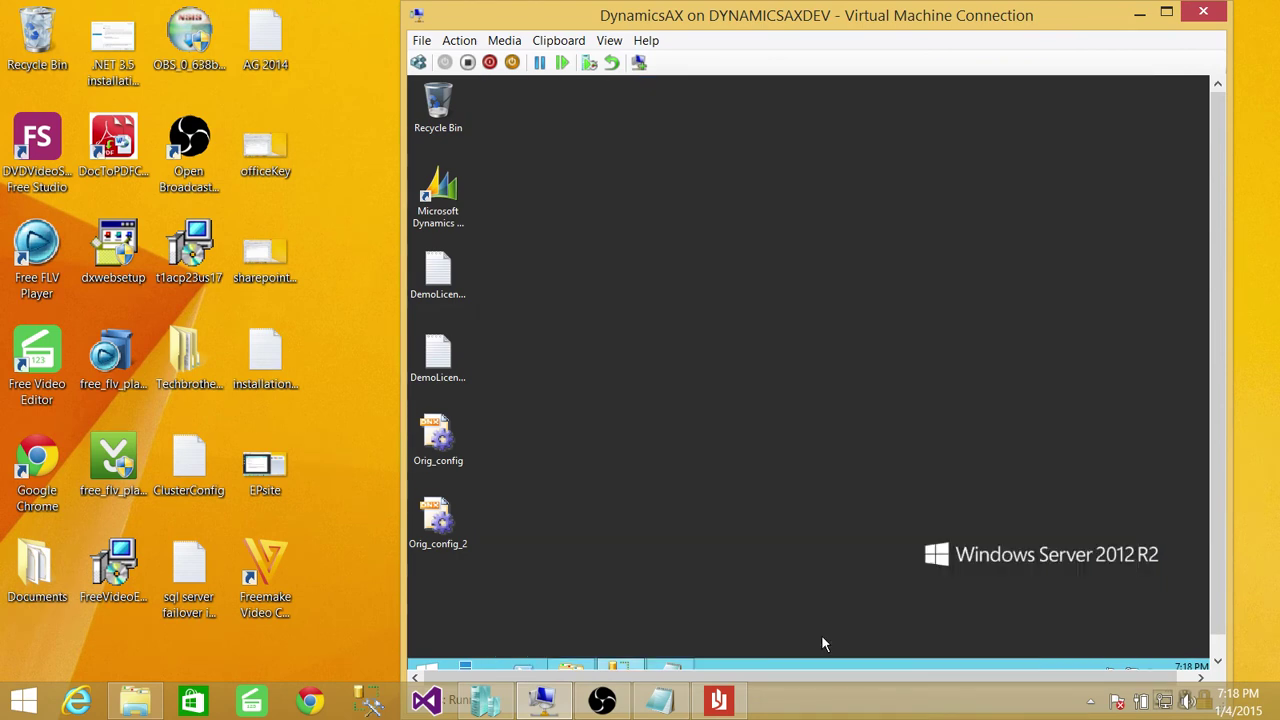
Run the Microsoft Dynamics AX 2012 client as administrator to check the initial partition, then close it
{"action": "left_click", "coordinate": [440, 205]}
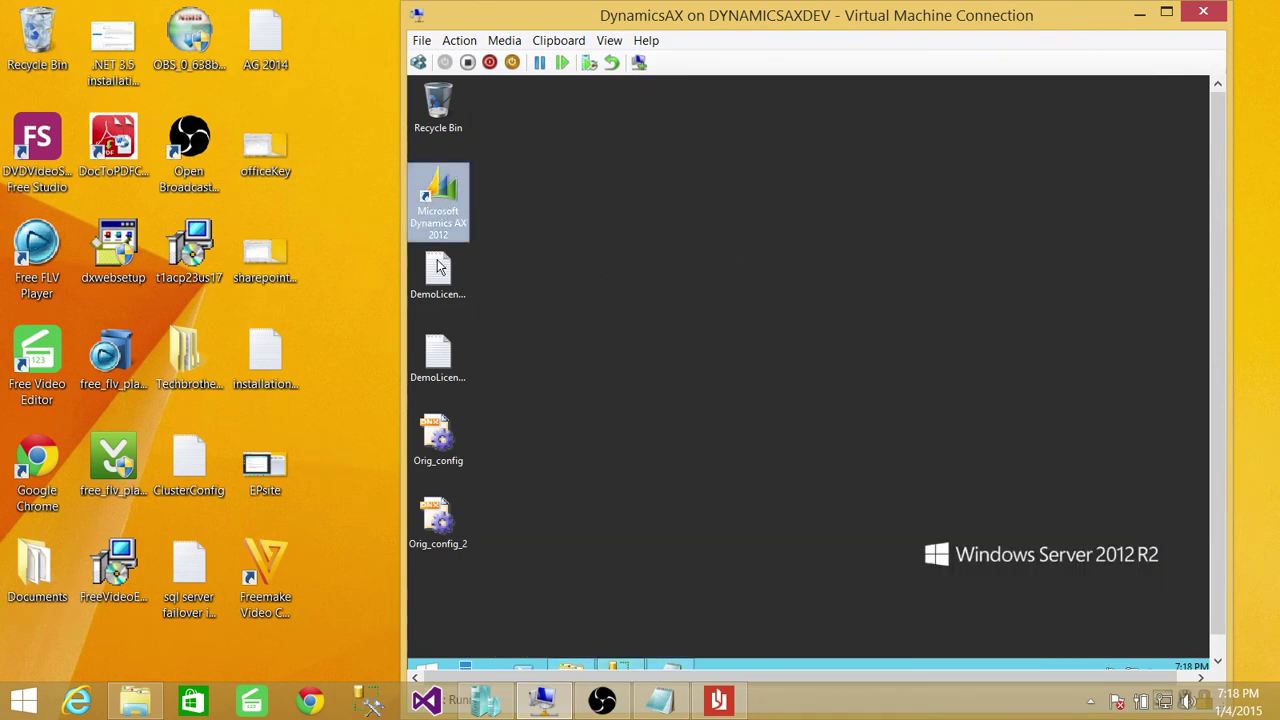
{"action": "right_click", "coordinate": [438, 207]}
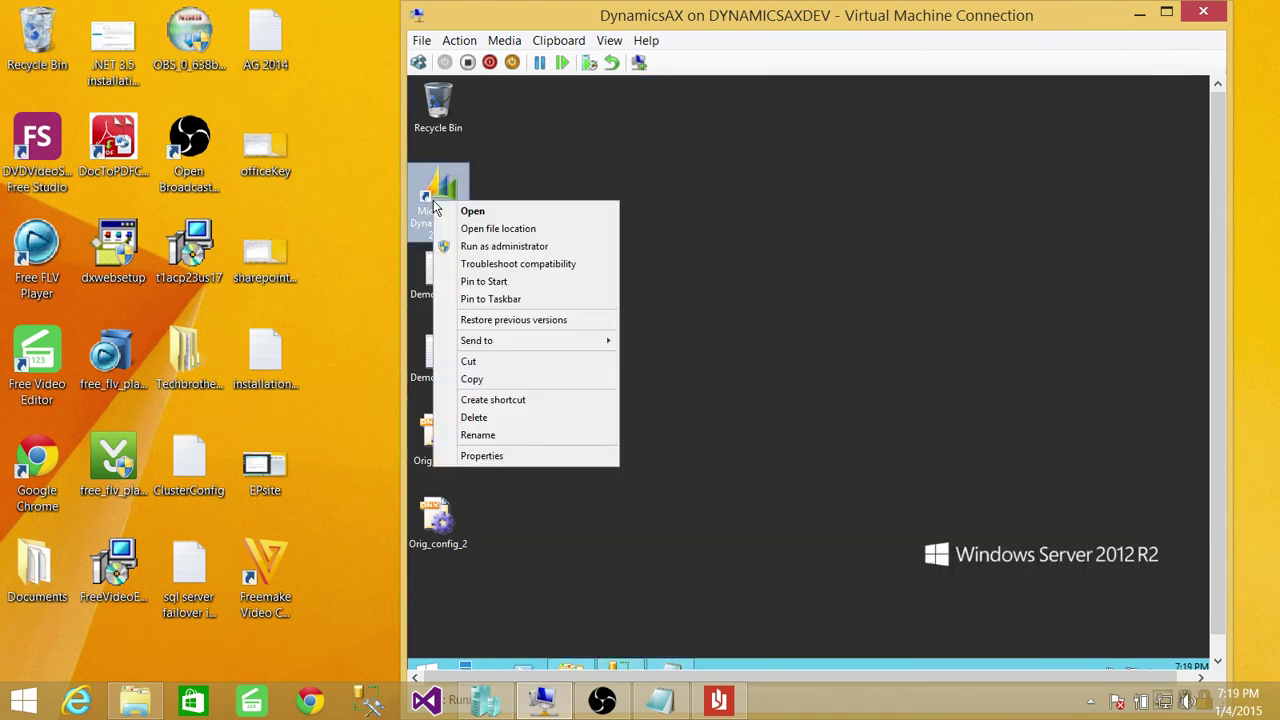
{"action": "left_click", "coordinate": [498, 248]}
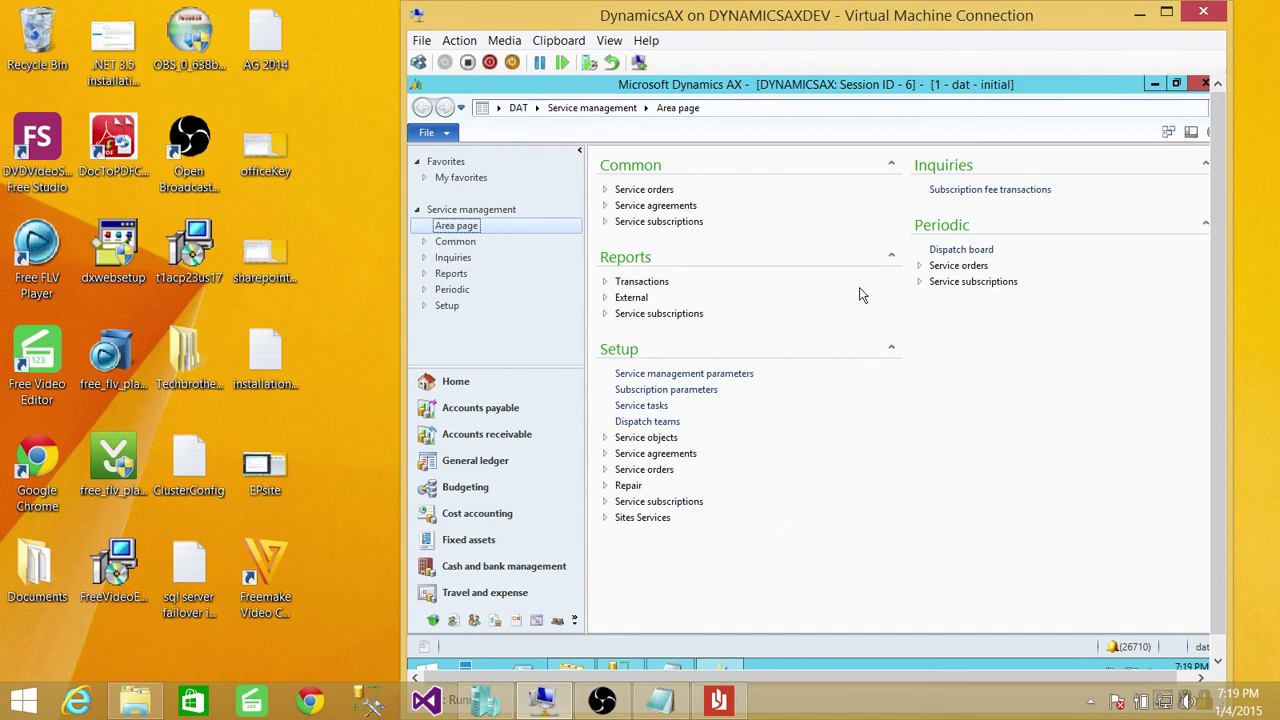
{"action": "left_click", "coordinate": [1203, 85]}
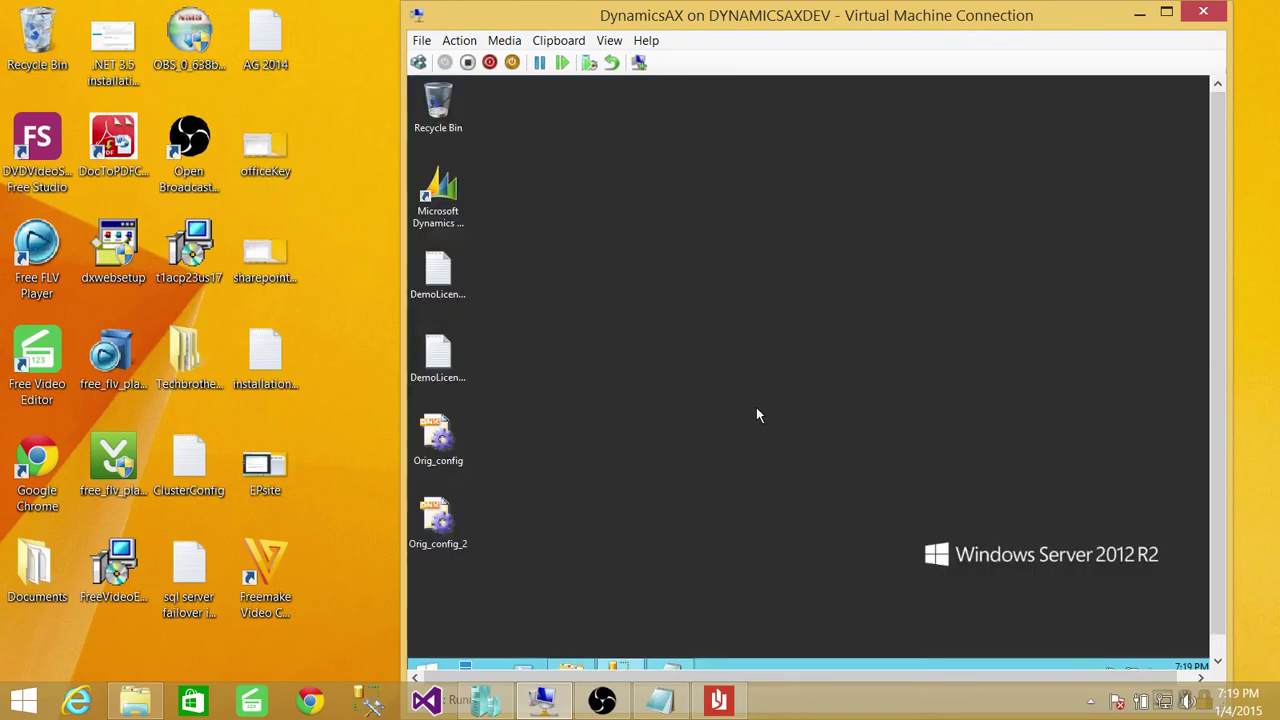
Reopen Microsoft Dynamics AX 2012 Configuration, set the partition to ext and save the change
{"action": "left_click", "coordinate": [428, 668]}
{"action": "left_click", "coordinate": [1172, 137]}
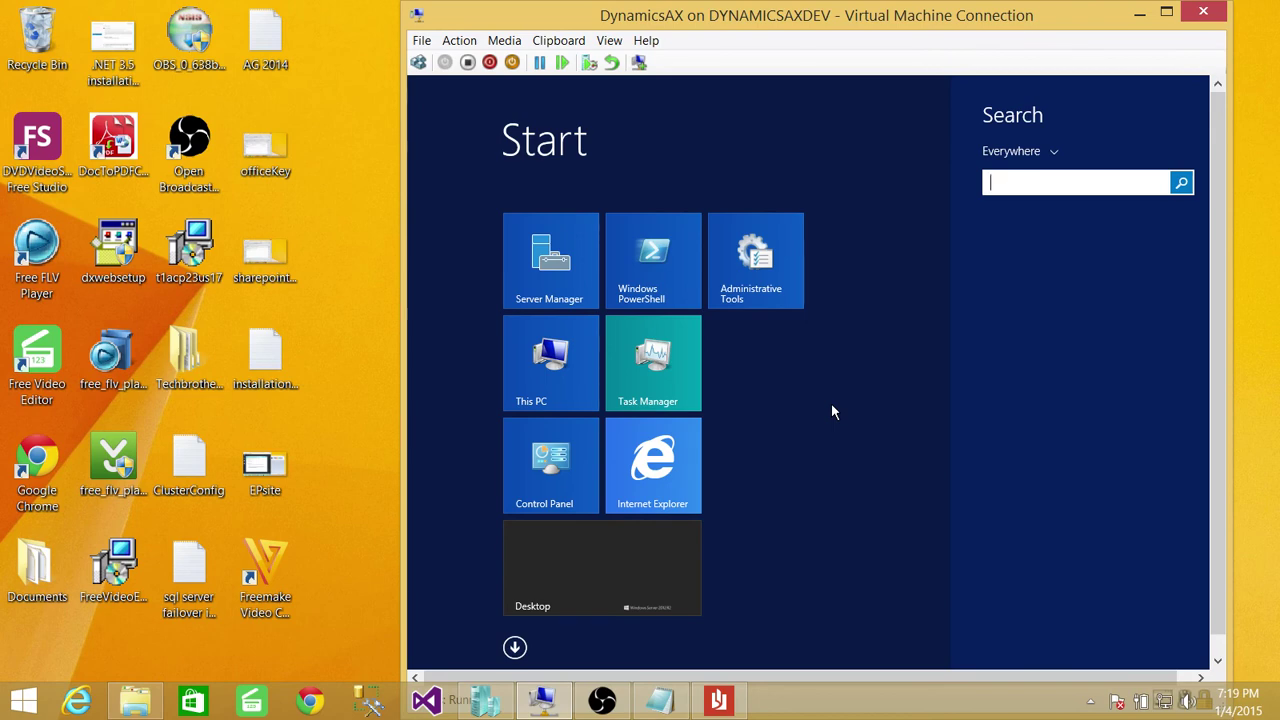
{"action": "type", "text": "Dynamics AX 2012"}
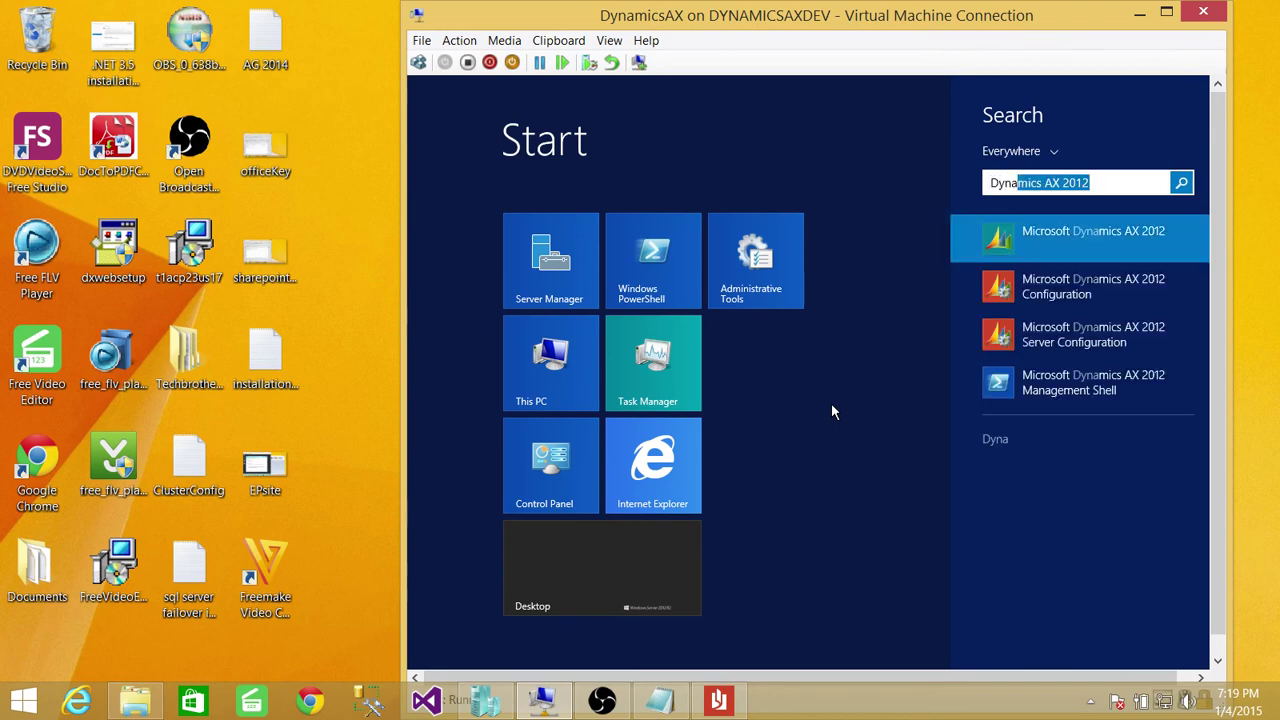
{"action": "left_click", "coordinate": [1120, 286]}
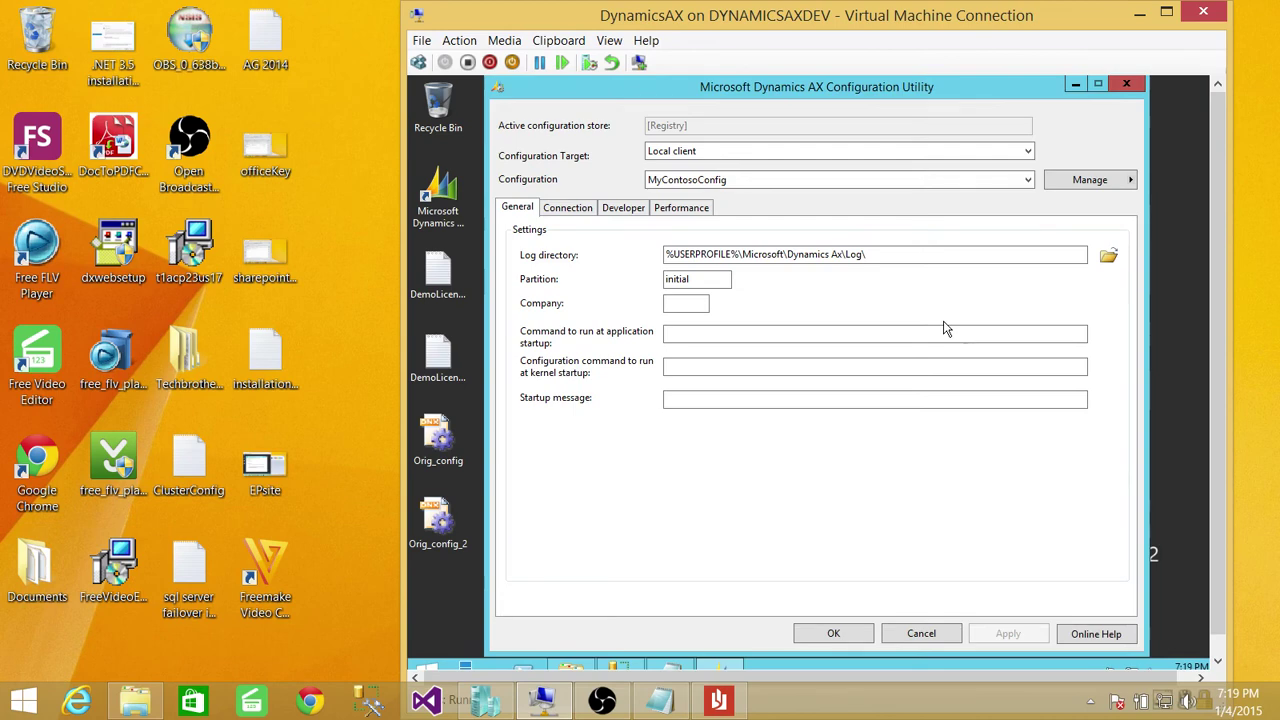
{"action": "left_click_drag", "start_coordinate": [718, 280], "coordinate": [636, 283]}
{"action": "type", "text": "ext"}
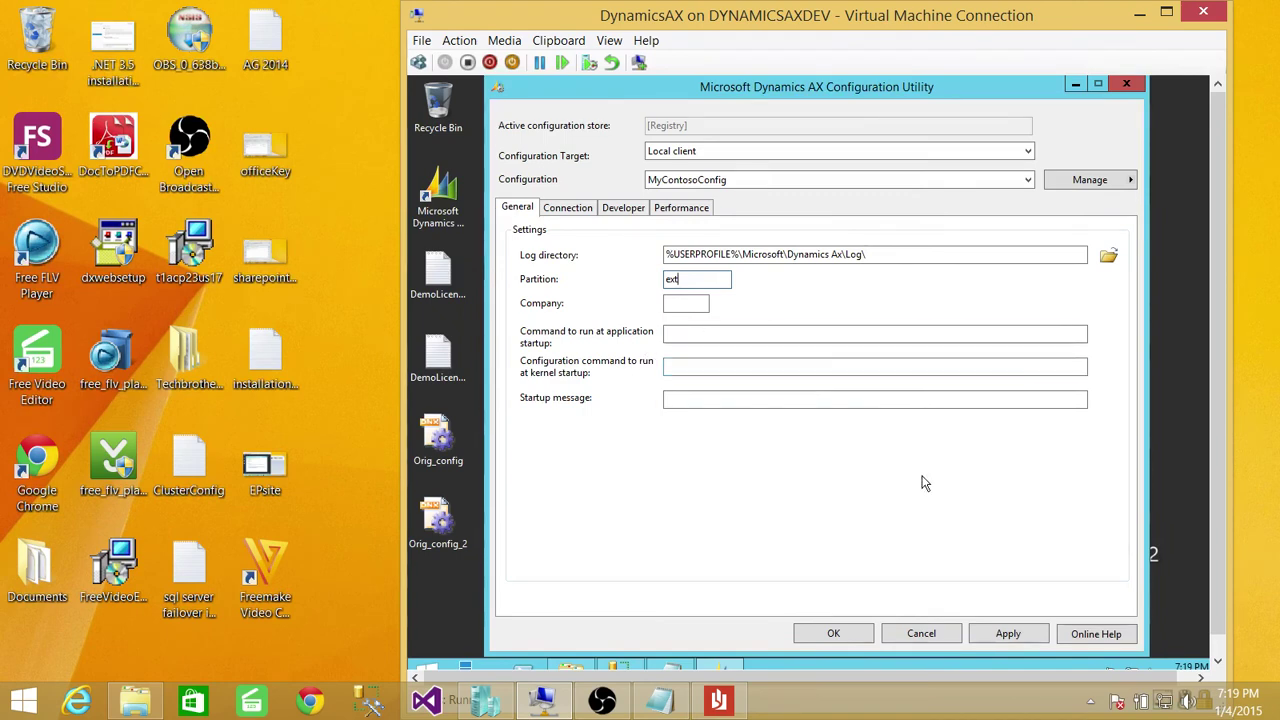
{"action": "left_click", "coordinate": [1009, 634]}
{"action": "left_click", "coordinate": [833, 633]}
Run the Microsoft Dynamics AX 2012 client as administrator to check the ext partition, then close it
{"action": "left_click", "coordinate": [440, 195]}
{"action": "right_click", "coordinate": [466, 204]}
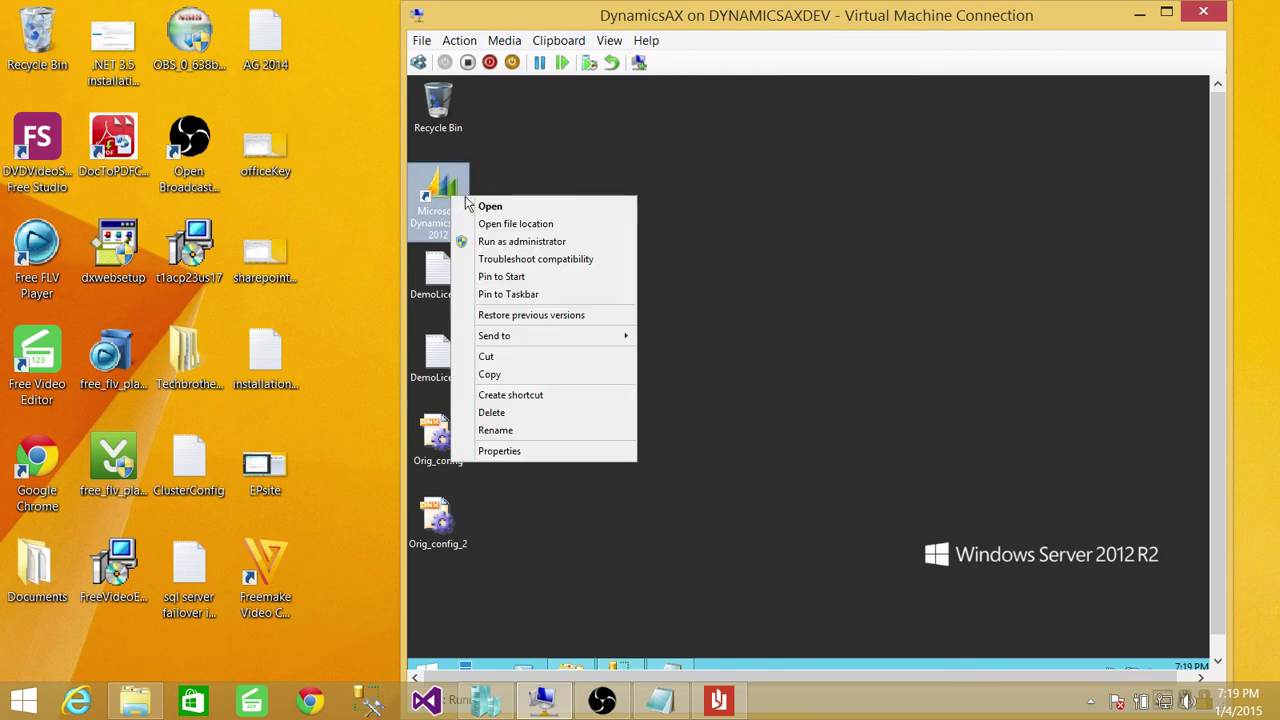
{"action": "left_click", "coordinate": [521, 242]}
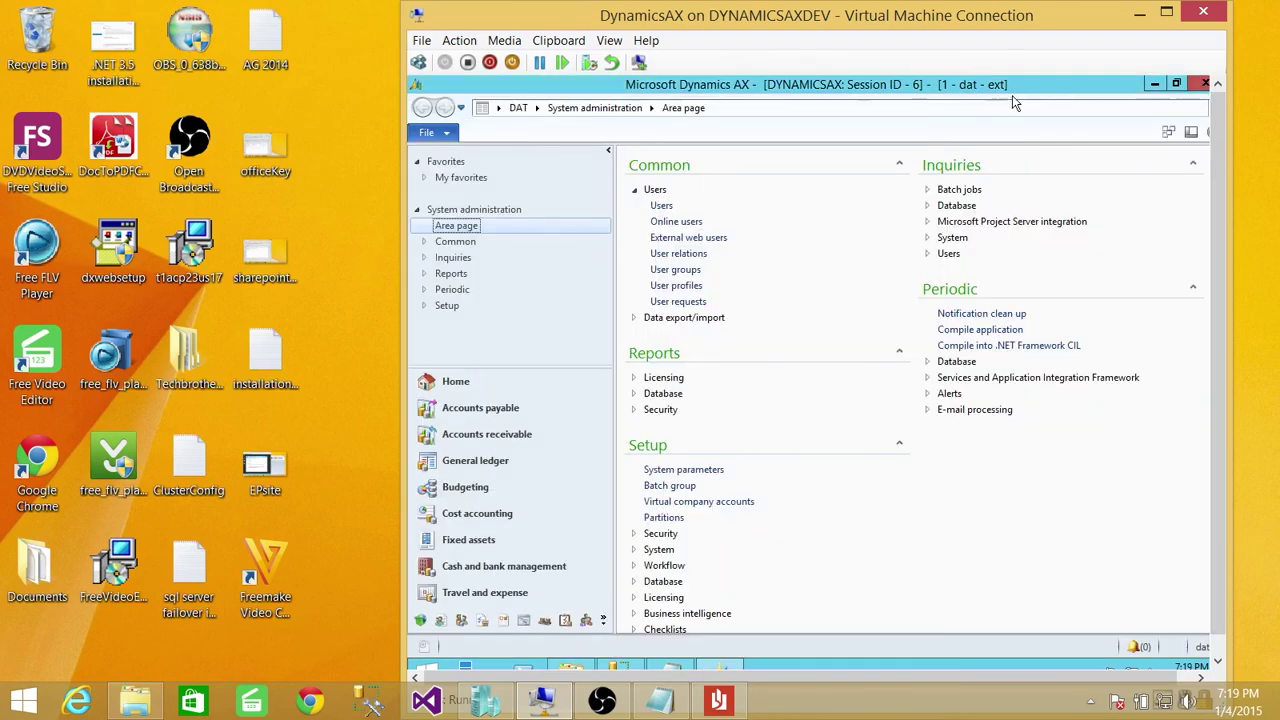
{"action": "left_click", "coordinate": [1203, 86]}
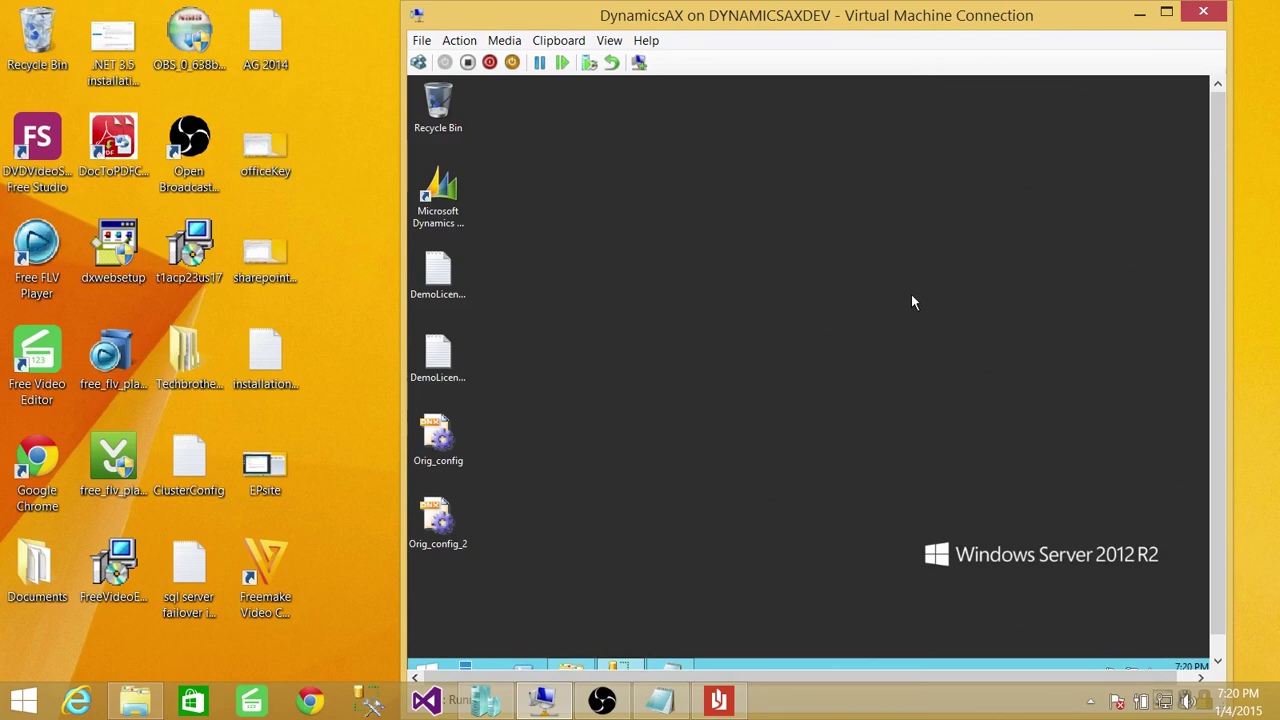
Reopen Microsoft Dynamics AX 2012 Configuration, set the partition to ps and save the change
{"action": "left_click", "coordinate": [428, 669]}
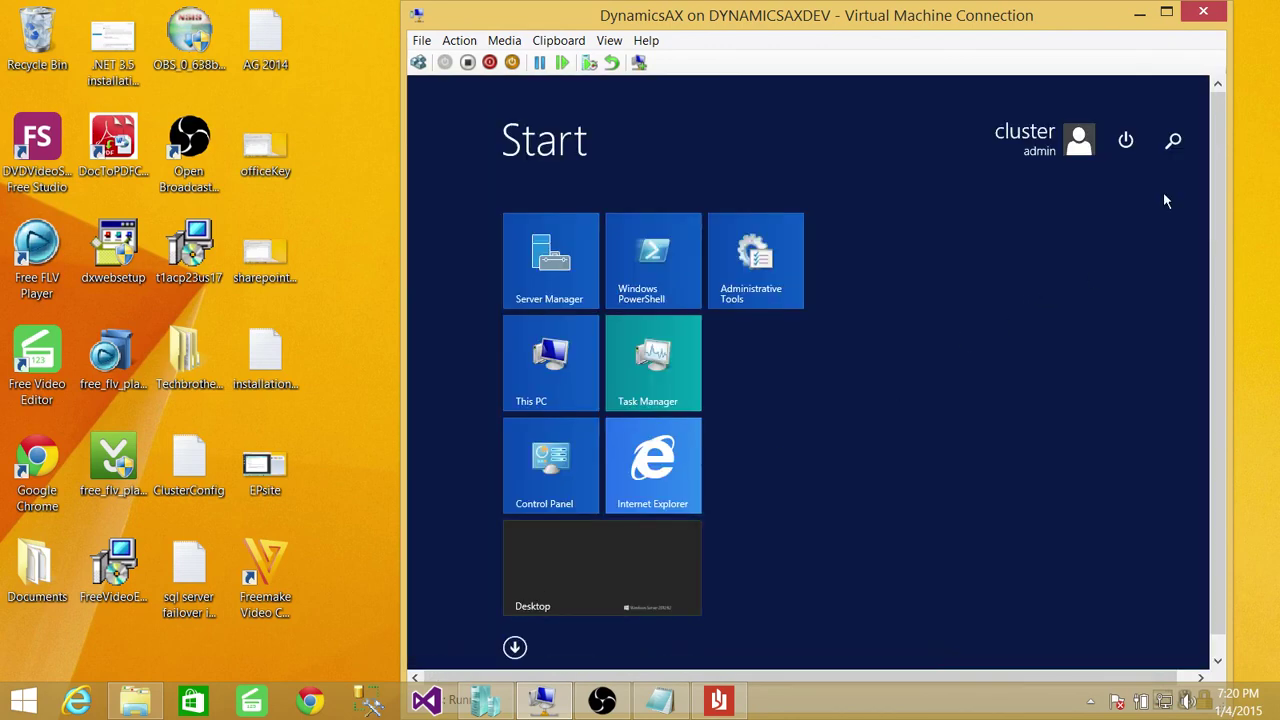
{"action": "left_click", "coordinate": [1176, 143]}
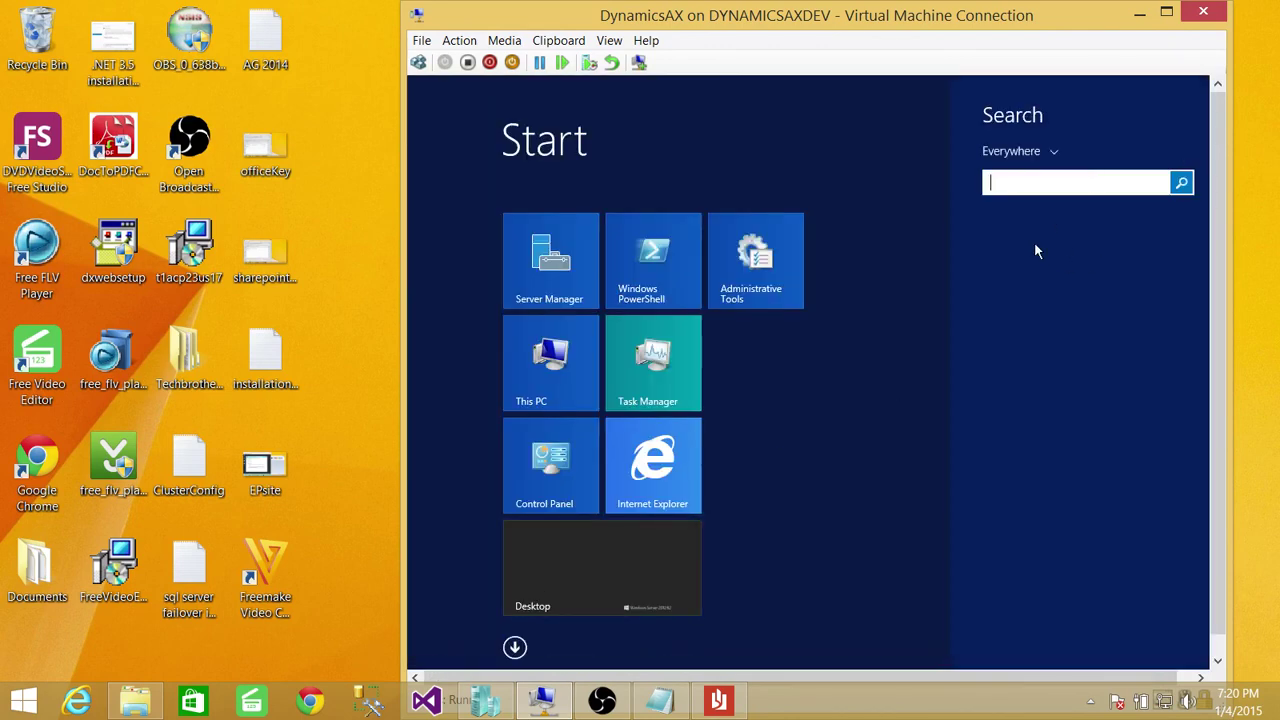
{"action": "type", "text": "dynamics AX 2012"}
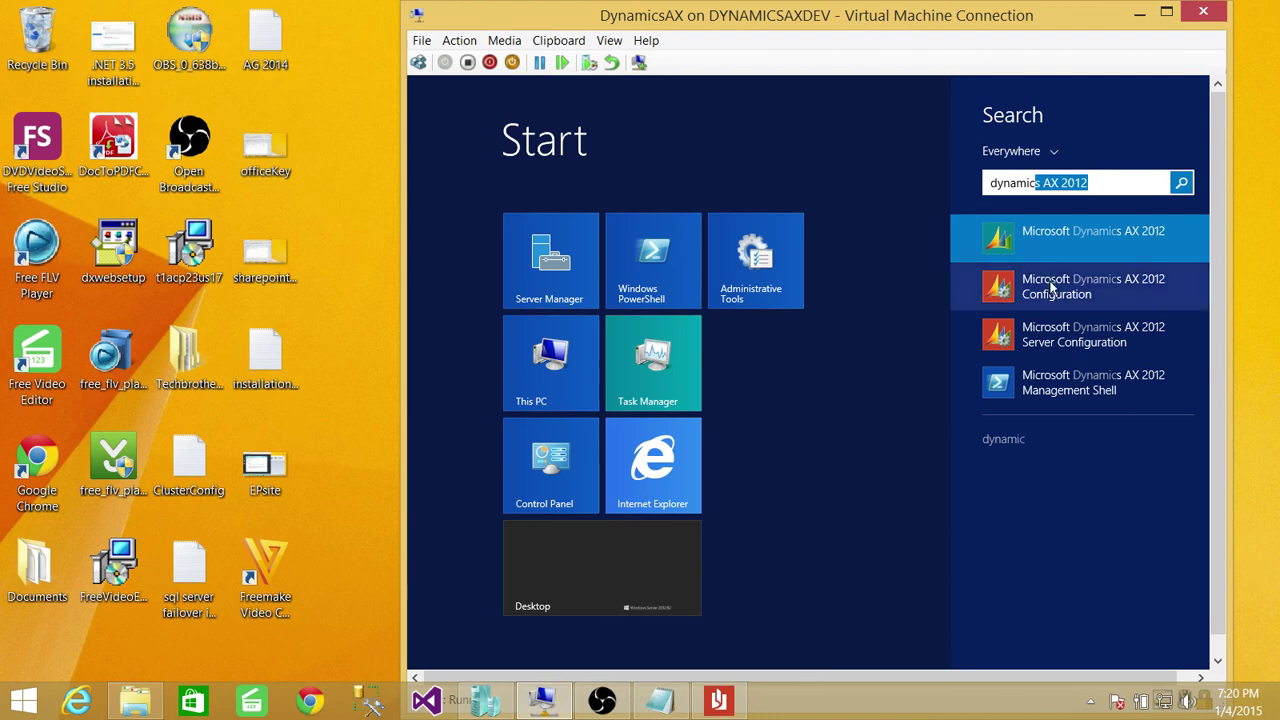
{"action": "left_click", "coordinate": [1040, 286]}
{"action": "left_click_drag", "start_coordinate": [710, 280], "coordinate": [633, 285]}
{"action": "type", "text": "ps"}
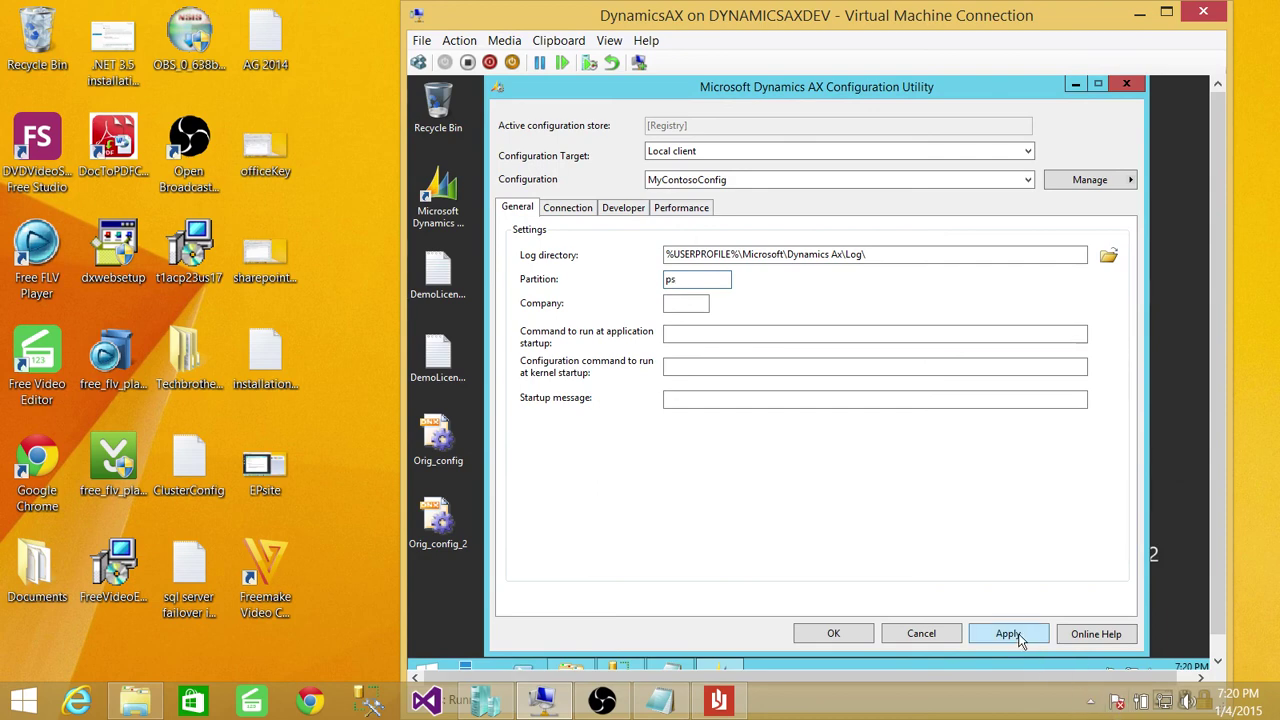
{"action": "left_click", "coordinate": [1018, 635]}
{"action": "left_click", "coordinate": [847, 636]}
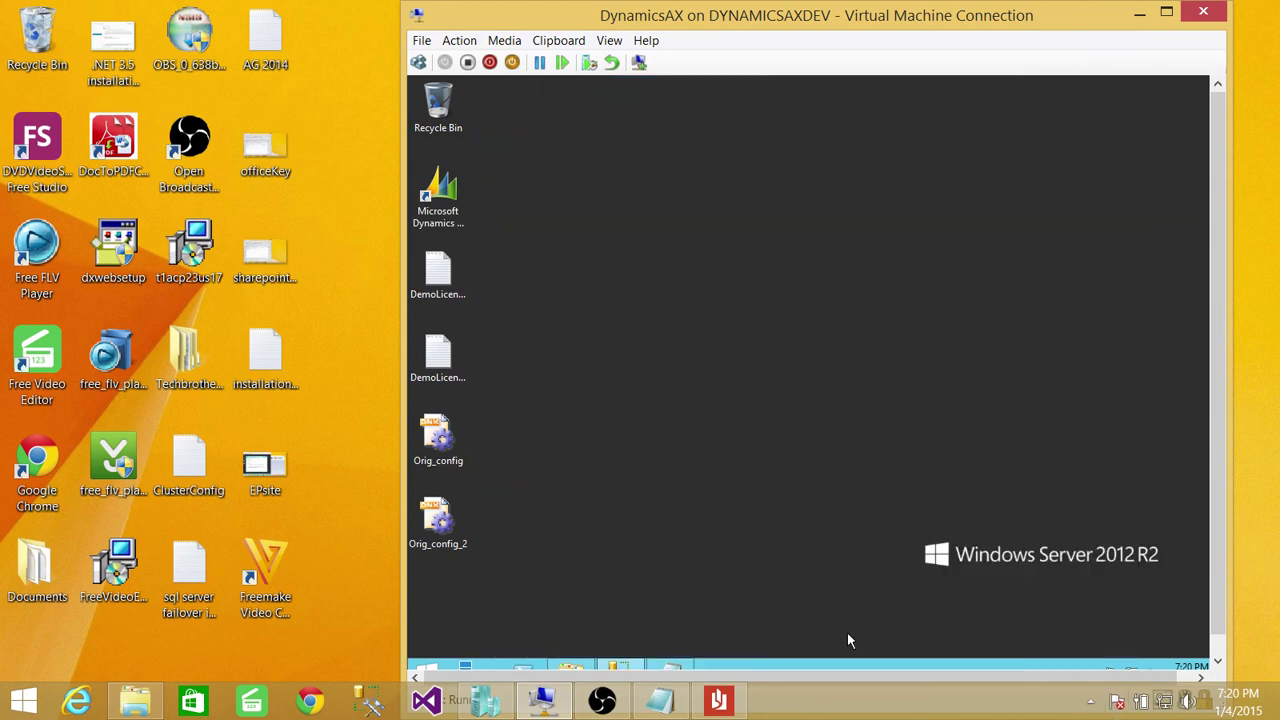
Run the Microsoft Dynamics AX 2012 client as administrator and look through the Global address book records in the ps partition
{"action": "right_click", "coordinate": [457, 209]}
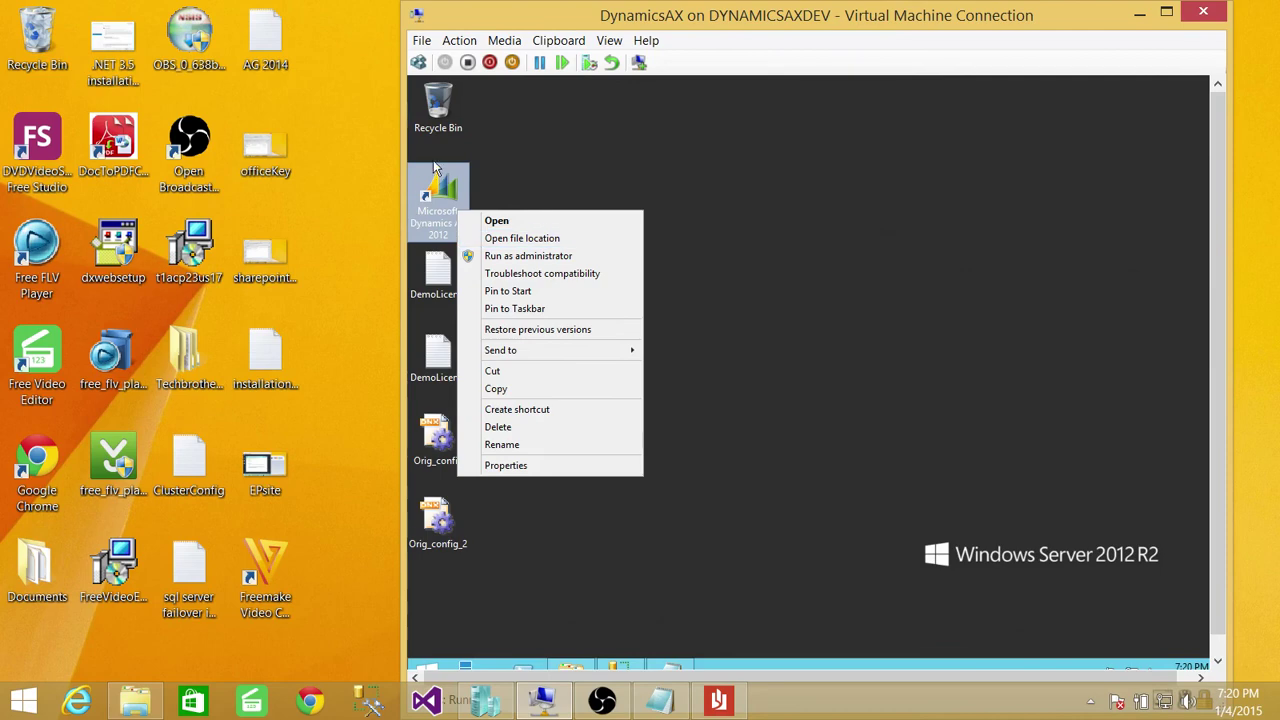
{"action": "left_click", "coordinate": [522, 258]}
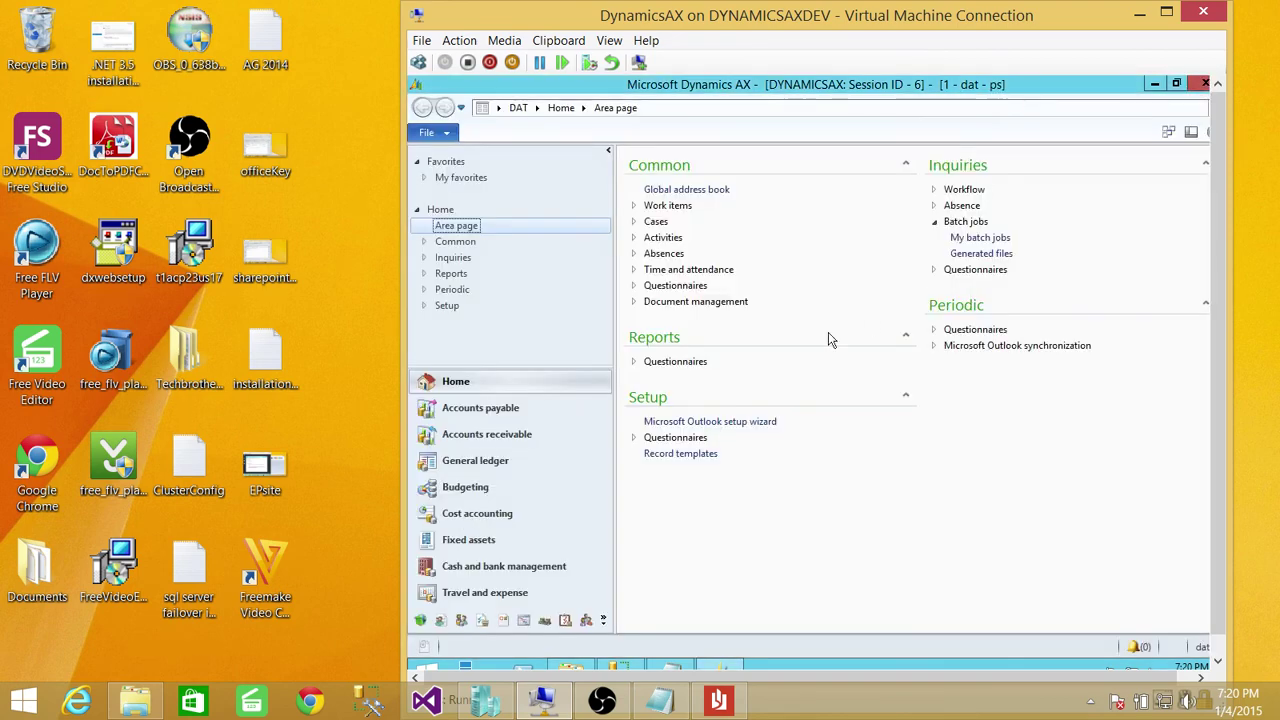
{"action": "left_click", "coordinate": [706, 199]}
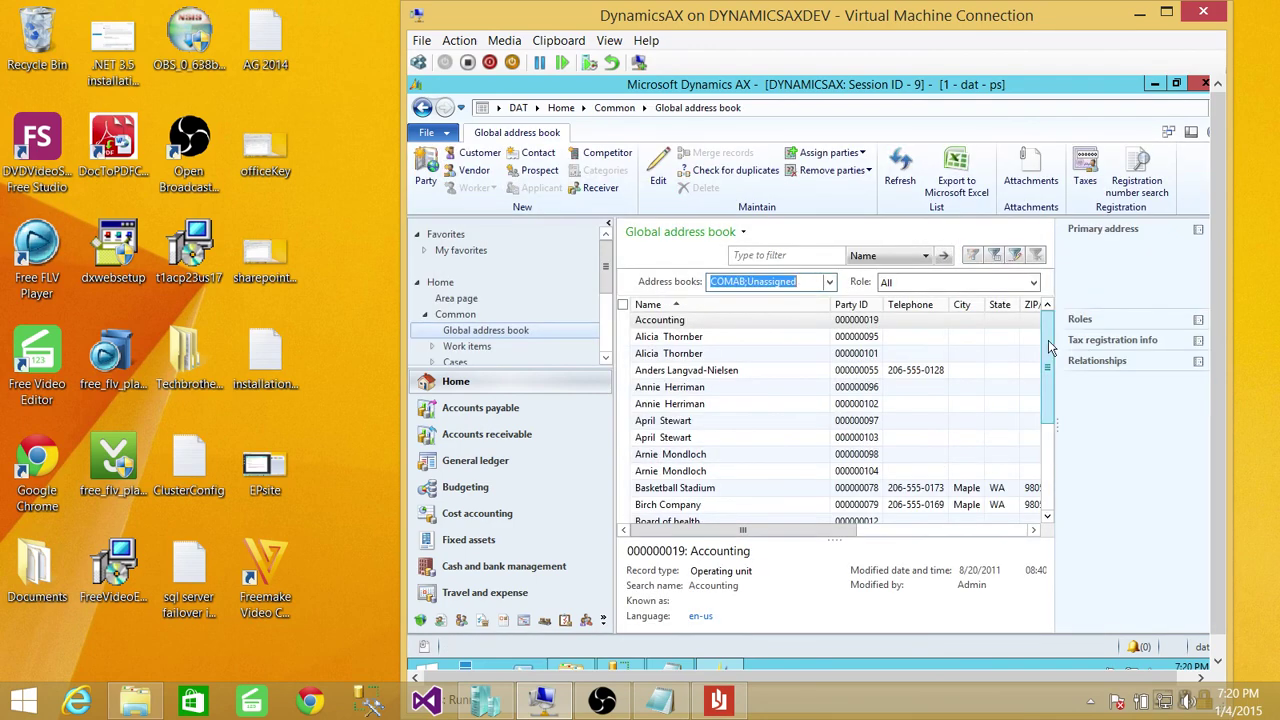
{"action": "scroll", "coordinate": [1049, 342], "scroll_direction": "down", "scroll_amount": 1}
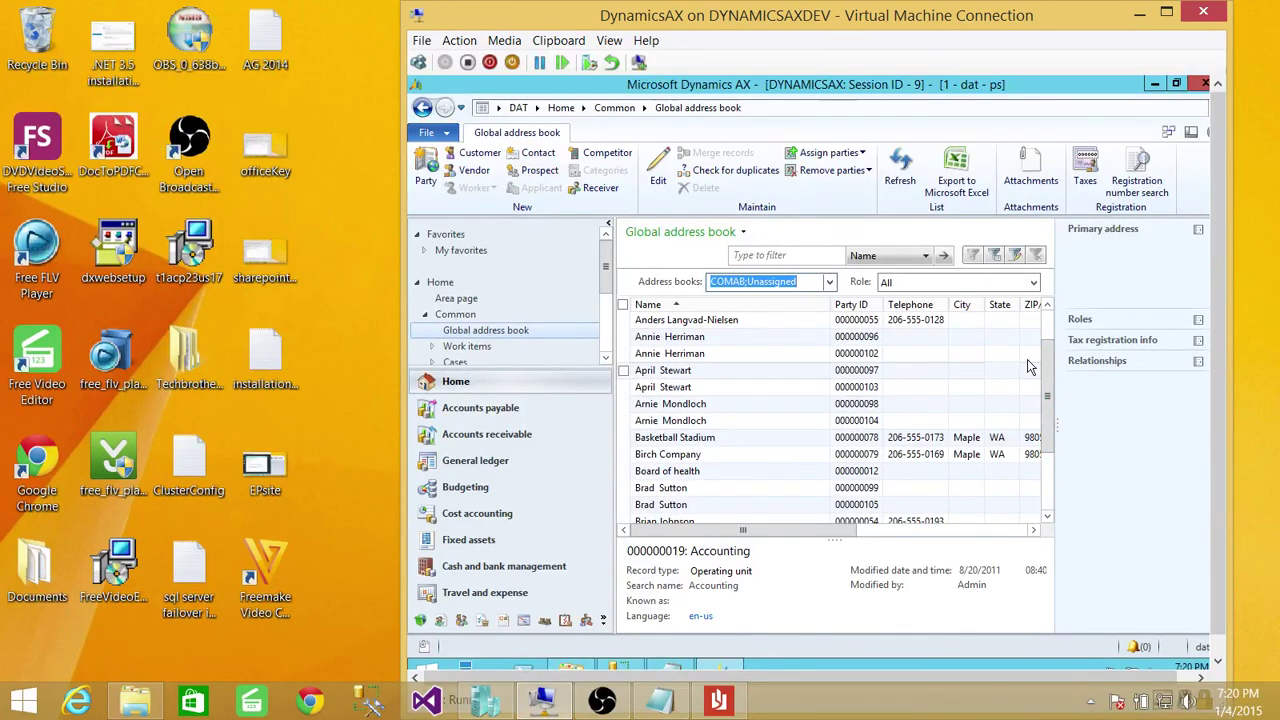
{"action": "left_click", "coordinate": [1050, 437]}
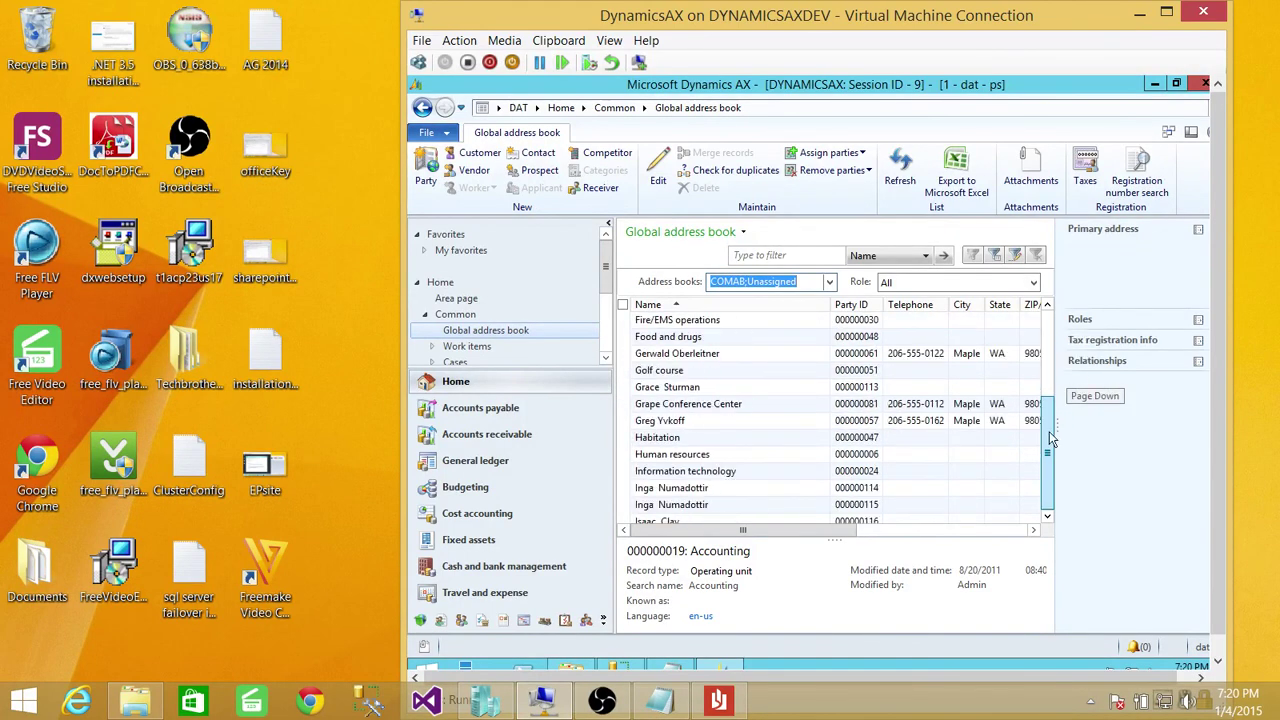
{"action": "left_click", "coordinate": [1049, 335]}
{"action": "scroll", "coordinate": [1049, 330], "scroll_direction": "up", "scroll_amount": 1}
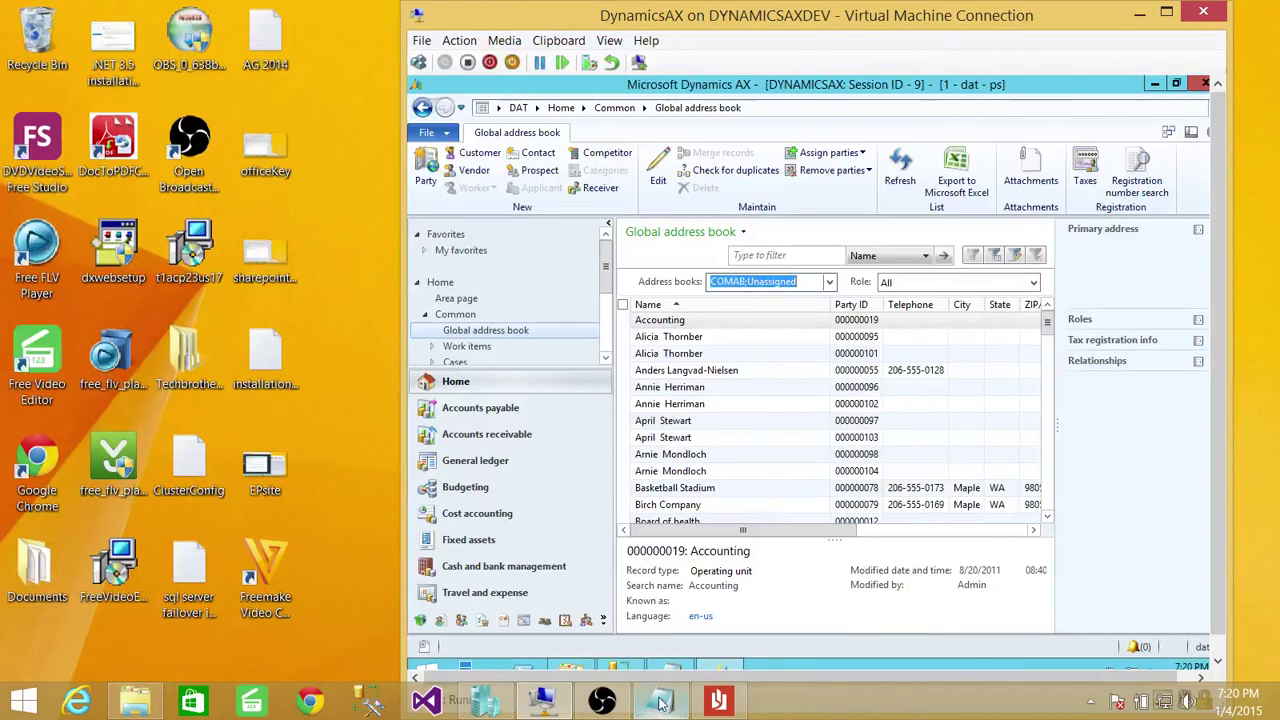
{"action": "mouse_move", "coordinate": [620, 710]}
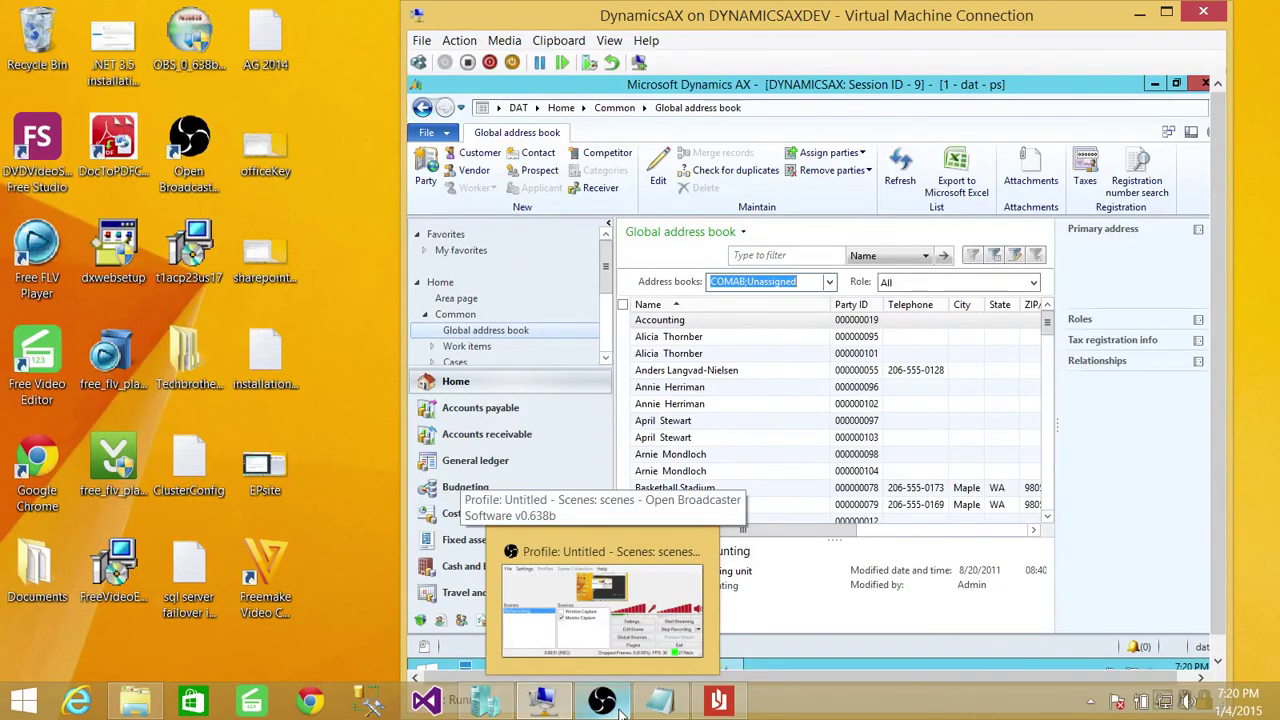
{"action": "left_click", "coordinate": [620, 710]}
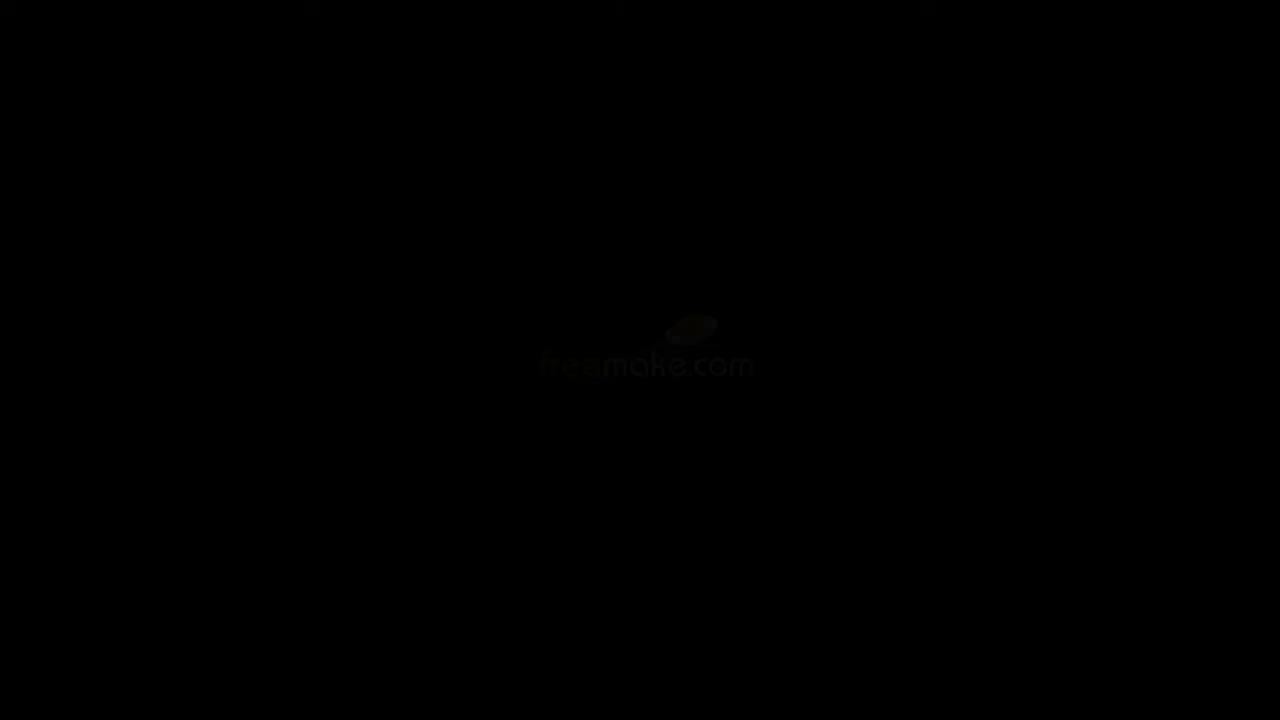